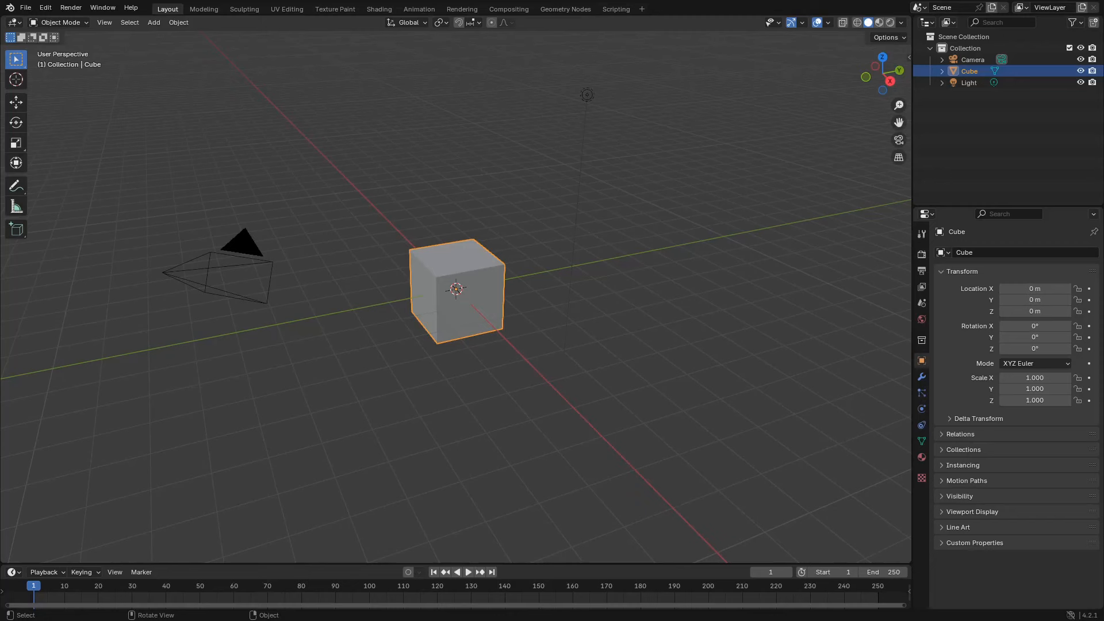
# - Delete the camera and the light, keeping only the default cube
pyautogui.click(410, 337)
pyautogui.click(475, 274)
pyautogui.hotkey('ctrl', 'i')
pyautogui.press('Delete')
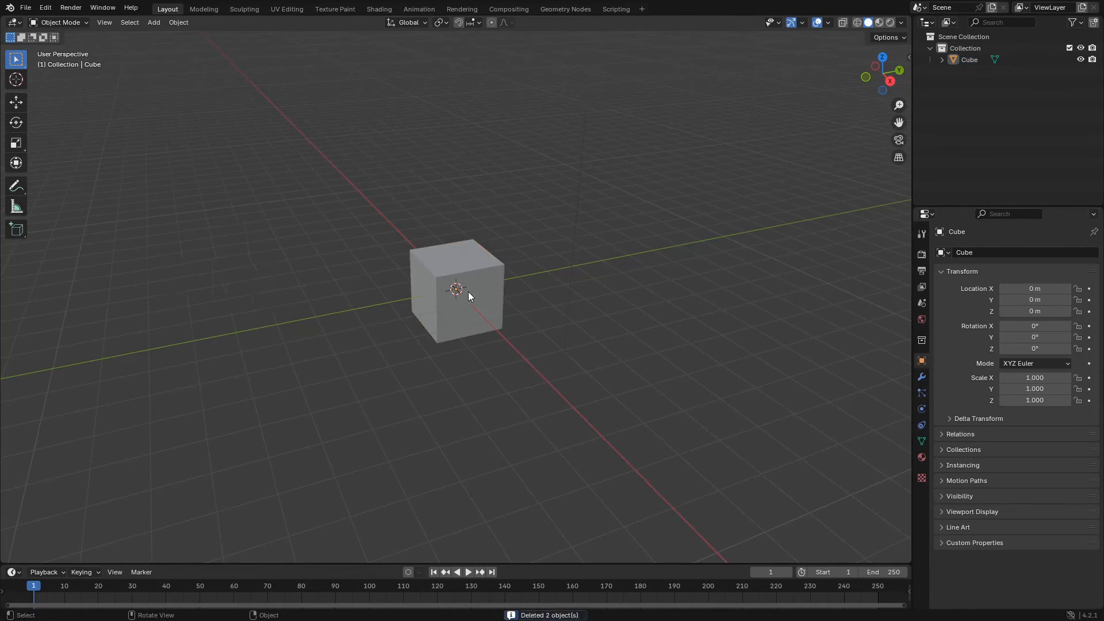
# - Open a Geometry Node Editor beside the 3D viewport and create a new node tree for the cube
pyautogui.click(468, 292)
pyautogui.moveTo(910, 18); pyautogui.dragTo(267, 53)
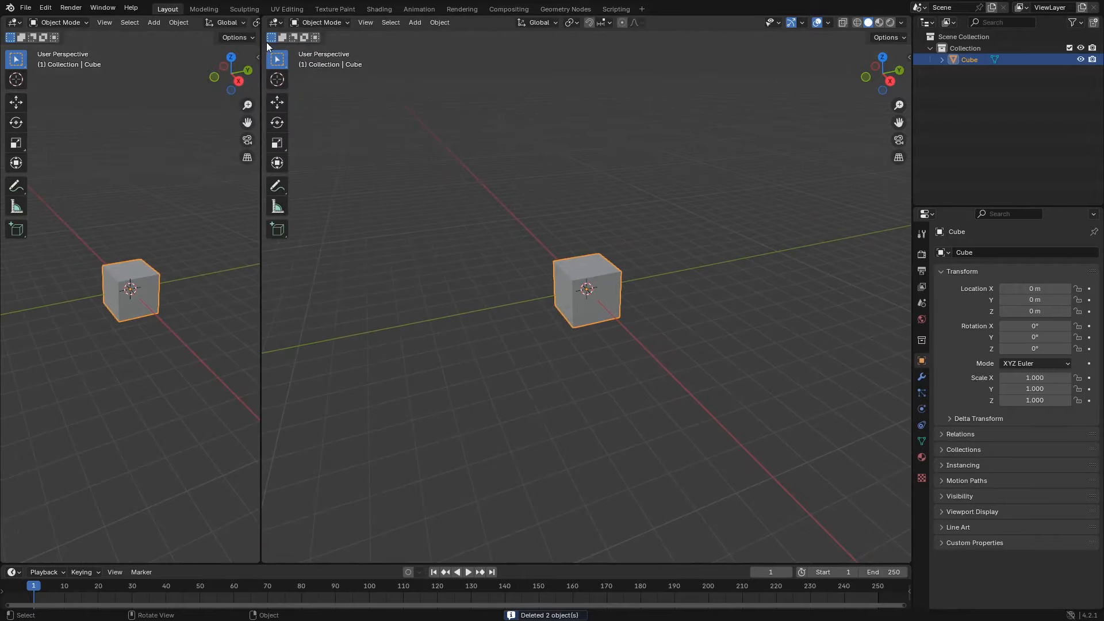
pyautogui.click(276, 21)
pyautogui.click(298, 116)
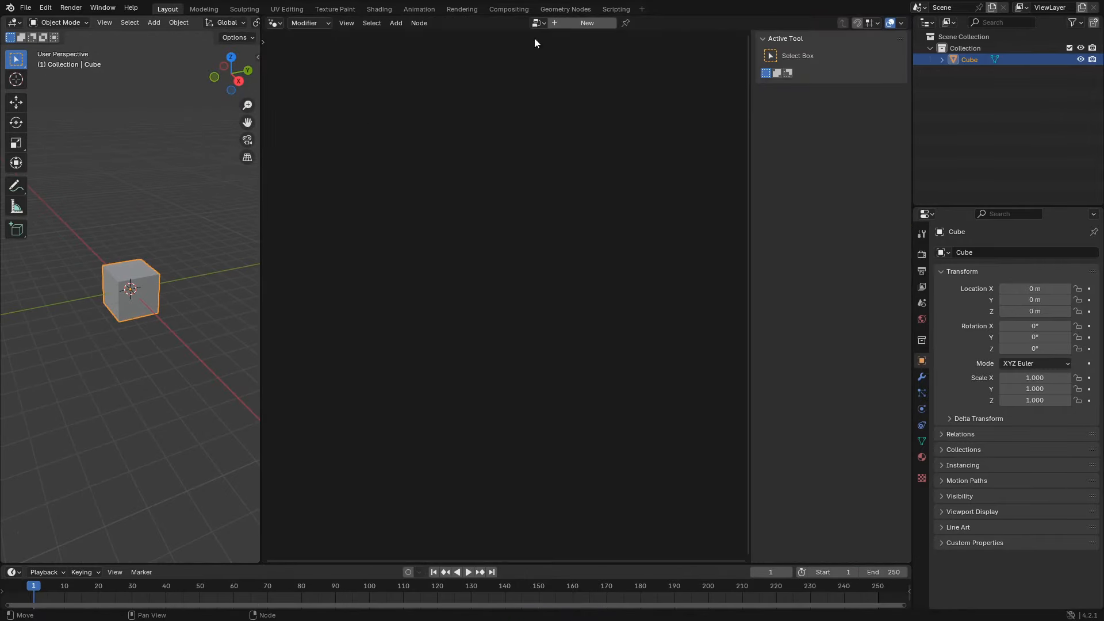
pyautogui.click(593, 24)
pyautogui.moveTo(478, 353); pyautogui.dragTo(613, 225, button='middle')
pyautogui.press('n')
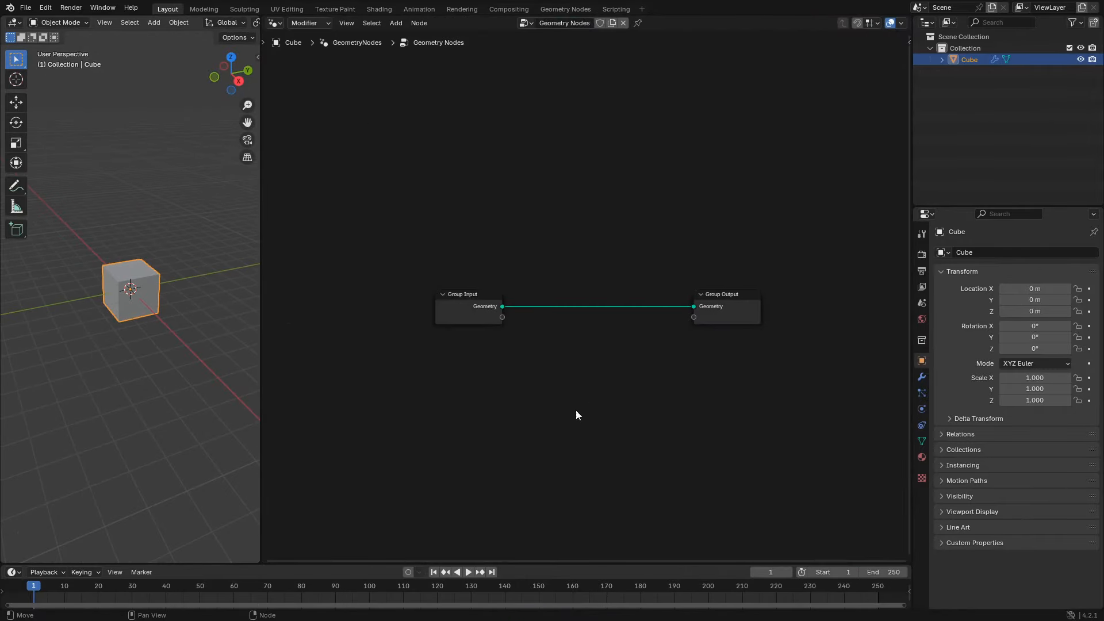
# - Replace the Group Input node with a Grid node and link its Mesh output to the Group Output's Geometry
pyautogui.moveTo(576, 410); pyautogui.dragTo(635, 342, button='middle')
pyautogui.scroll(1, 636, 341)
pyautogui.hotkey('shift', 'a')
pyautogui.write('grid')
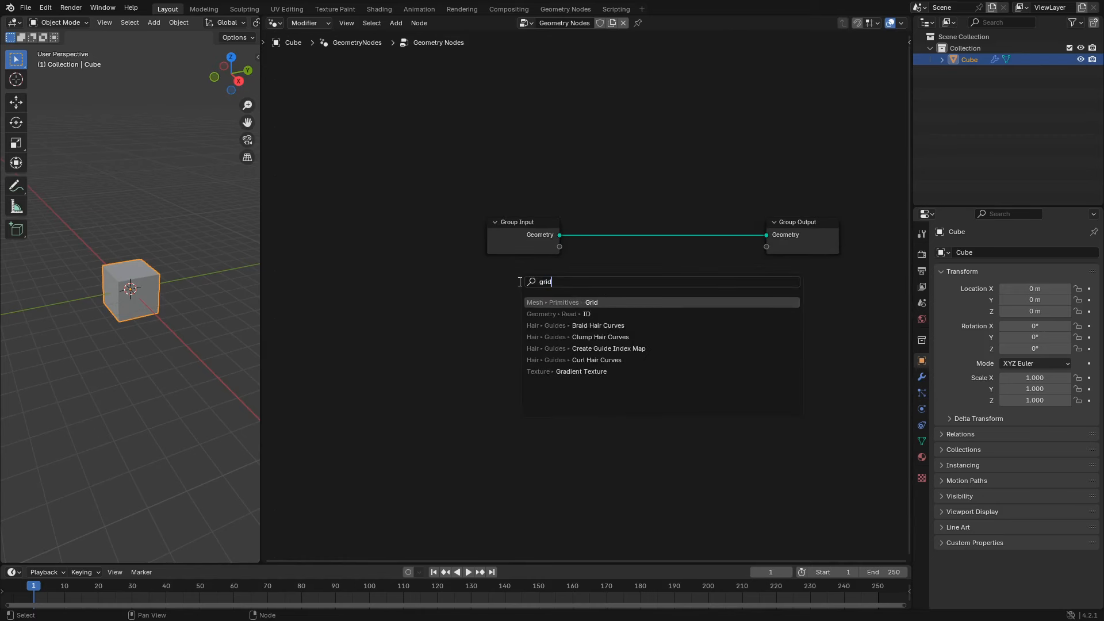
pyautogui.press('Return')
pyautogui.click(481, 312)
pyautogui.click(523, 242)
pyautogui.press('x')
pyautogui.moveTo(553, 330); pyautogui.dragTo(768, 237)
pyautogui.moveTo(533, 314); pyautogui.dragTo(583, 233)
# - Add an Integer node set to 32 and link it to the Grid's Vertices X and Vertices Y inputs
pyautogui.moveTo(376, 250); pyautogui.dragTo(540, 273, button='middle')
pyautogui.scroll(2, 658, 250)
pyautogui.hotkey('shift', 'a')
pyautogui.write('int')
pyautogui.press('Return')
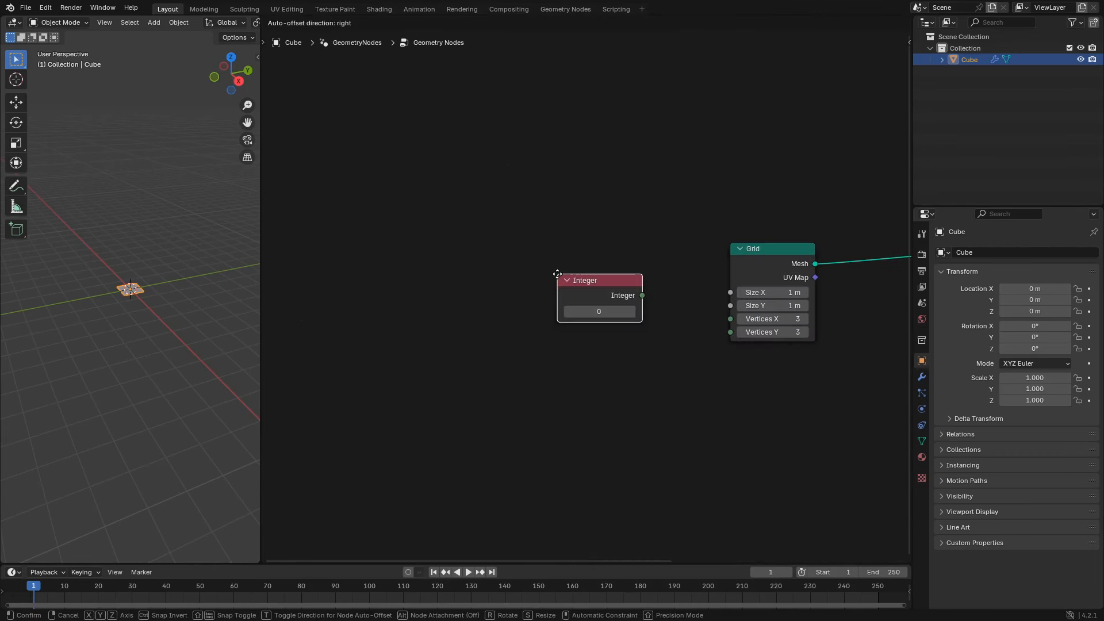
pyautogui.click(505, 280)
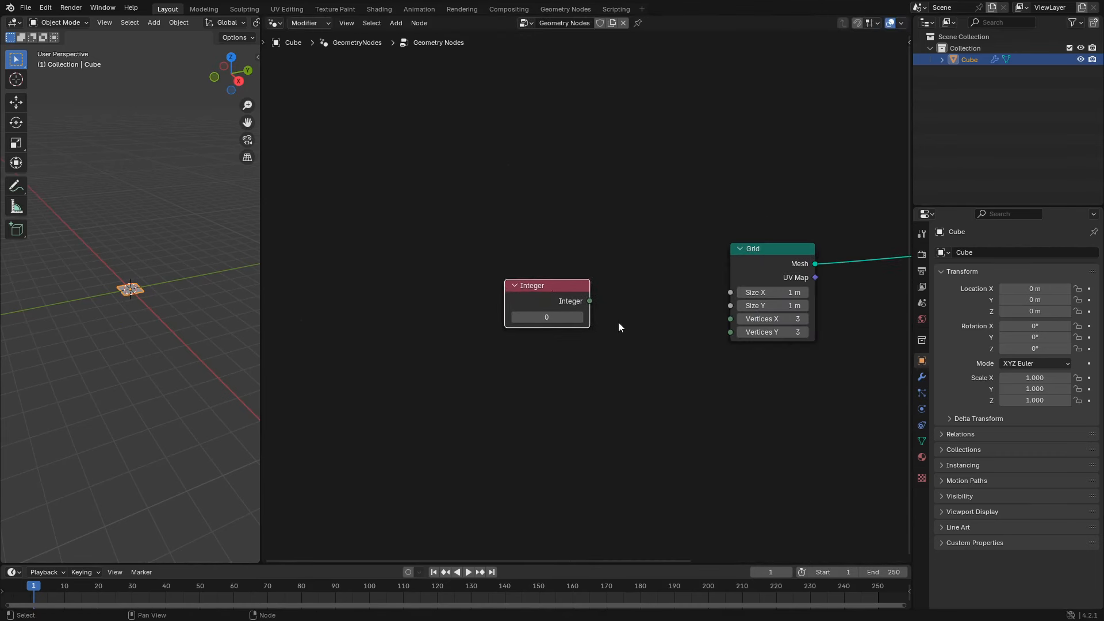
pyautogui.moveTo(587, 301); pyautogui.dragTo(730, 332)
pyautogui.click(546, 317)
pyautogui.write('32')
pyautogui.press('Return')
pyautogui.moveTo(532, 301); pyautogui.dragTo(504, 337)
# - Add a Value node set to 8 and link it to the Grid's Size X and Size Y inputs
pyautogui.hotkey('shift', 'a')
pyautogui.write('val')
pyautogui.press('Return')
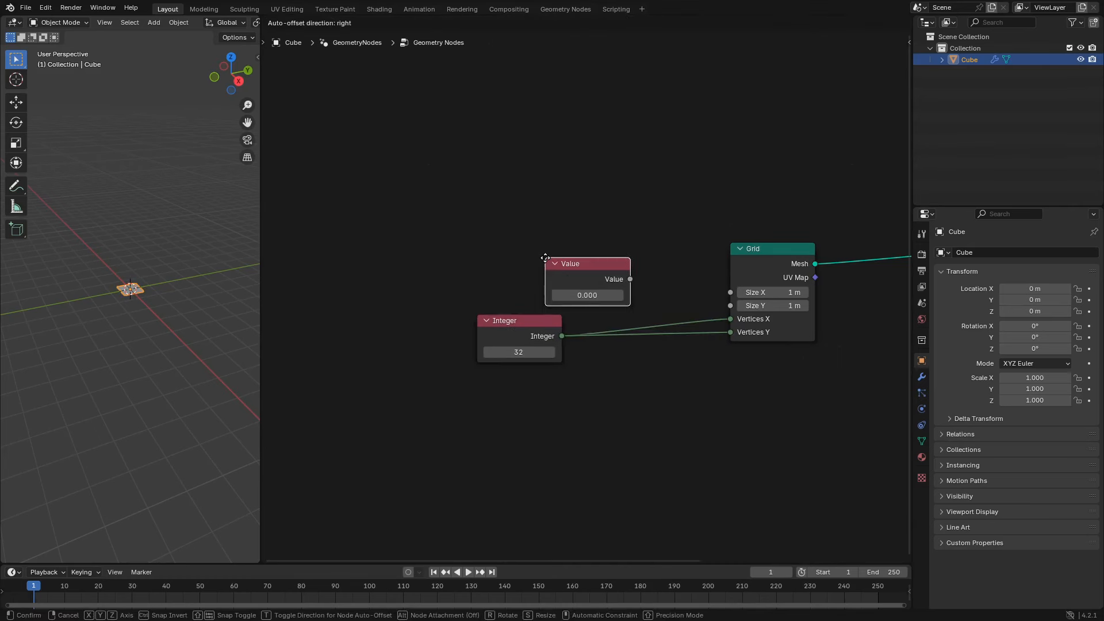
pyautogui.click(488, 248)
pyautogui.moveTo(573, 267); pyautogui.dragTo(730, 306)
pyautogui.click(545, 284)
pyautogui.write('8')
pyautogui.press('Return')
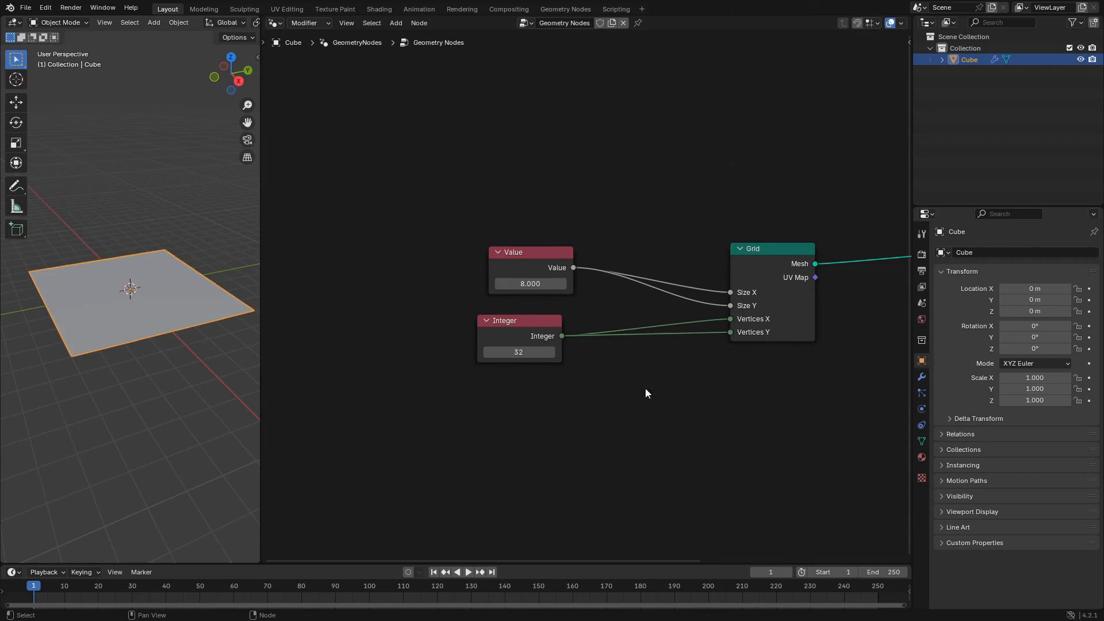
# - Line up the Value and Integer nodes and add reroute points on their links to the Grid node
pyautogui.moveTo(514, 249); pyautogui.dragTo(503, 260)
pyautogui.moveTo(522, 335); pyautogui.dragTo(522, 333)
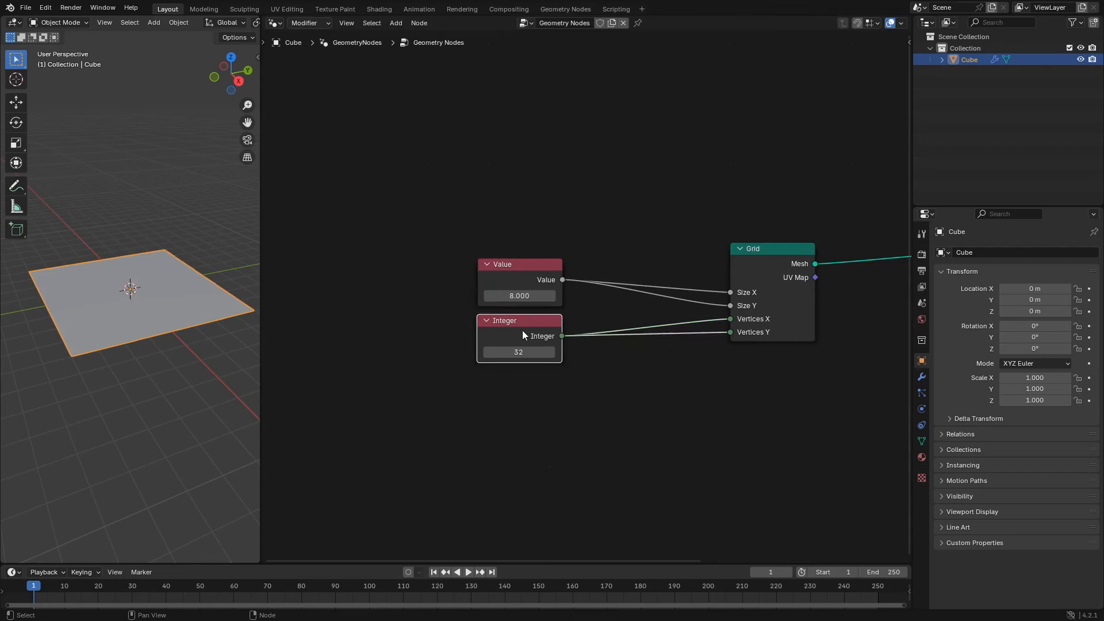
pyautogui.keyDown('shift'); pyautogui.moveTo(660, 270); pyautogui.dragTo(667, 404, button='right'); pyautogui.keyUp('shift')
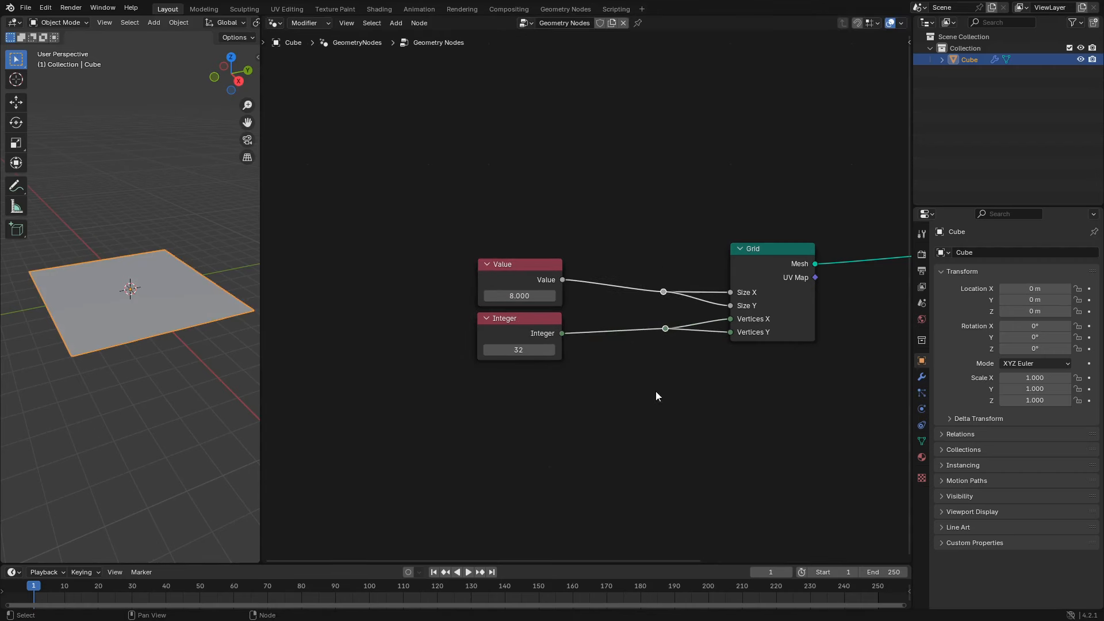
pyautogui.moveTo(260, 287); pyautogui.dragTo(349, 300)
pyautogui.moveTo(613, 372); pyautogui.dragTo(585, 363, button='middle')
# - Group the Value and Integer nodes and delete the Group Input node inside the new group
pyautogui.moveTo(457, 181); pyautogui.dragTo(597, 407)
pyautogui.hotkey('ctrl', 'g')
pyautogui.click(553, 311)
pyautogui.press('Delete')
pyautogui.moveTo(678, 277); pyautogui.dragTo(677, 400)
pyautogui.moveTo(666, 326); pyautogui.dragTo(659, 280)
pyautogui.click(658, 405)
pyautogui.moveTo(658, 405); pyautogui.dragTo(644, 342)
pyautogui.click(811, 339)
pyautogui.press('Tab')
pyautogui.press('Tab')
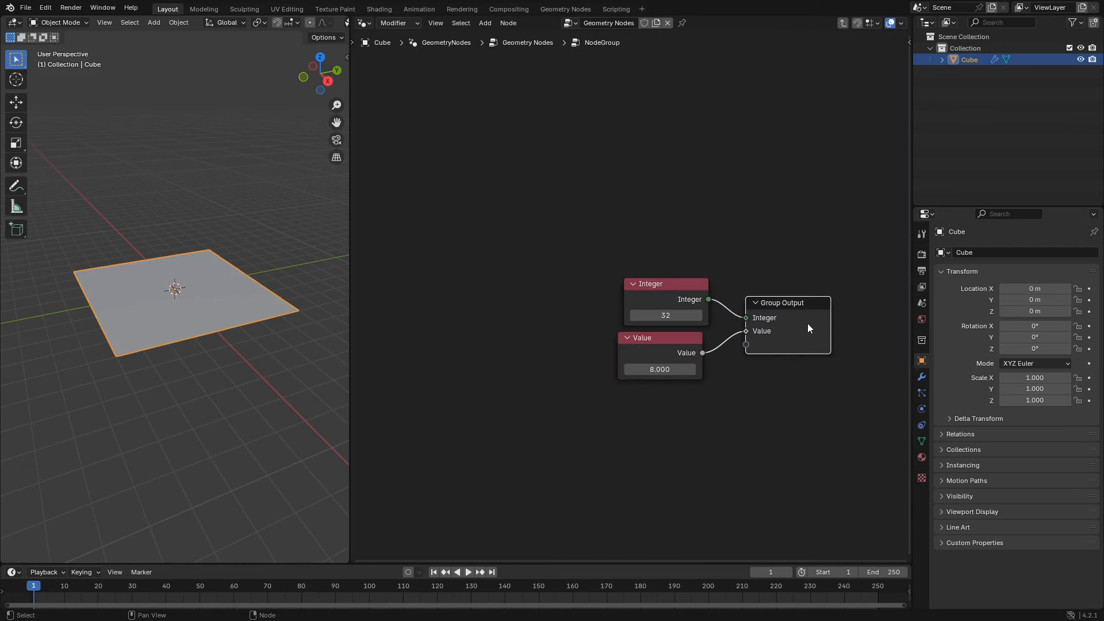
# - Place the Value node above the Integer node and move the Value output socket above the Integer socket
pyautogui.moveTo(643, 343); pyautogui.dragTo(641, 238)
pyautogui.moveTo(656, 285); pyautogui.dragTo(660, 335)
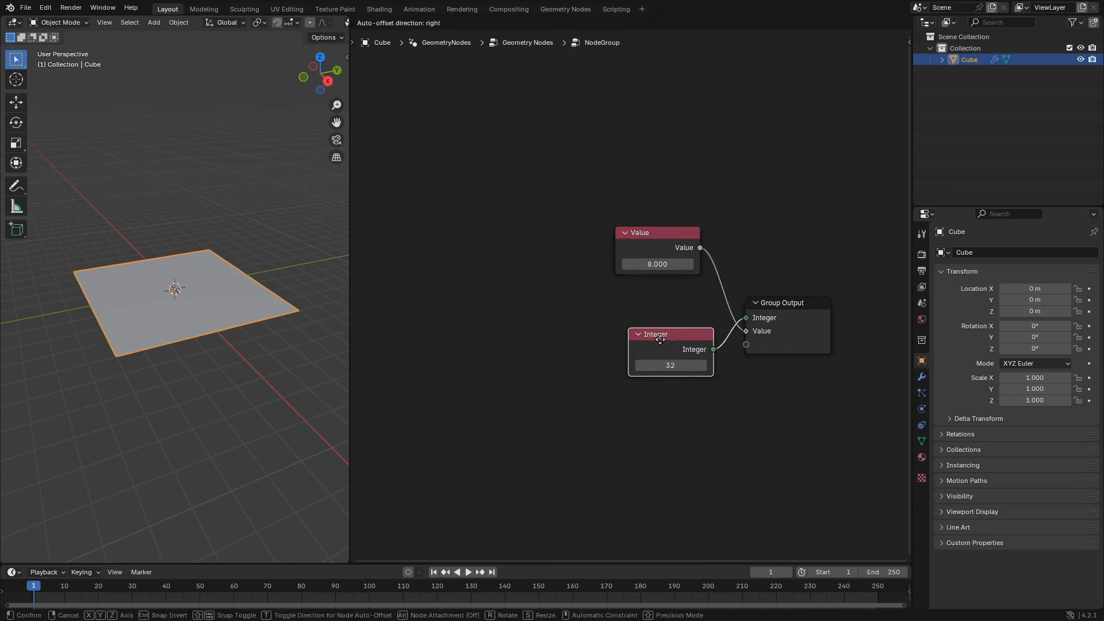
pyautogui.press('n')
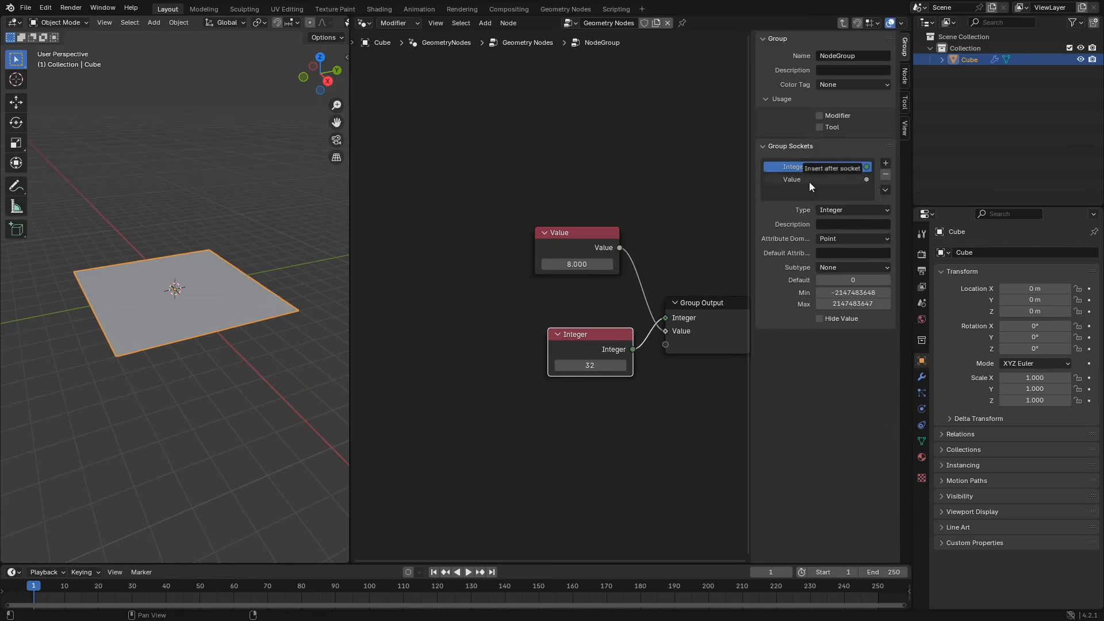
pyautogui.moveTo(805, 181); pyautogui.dragTo(799, 173)
# - Delete the Value node inside the group and rename the Value output socket grid_size
pyautogui.click(581, 236)
pyautogui.press('x')
pyautogui.doubleClick(813, 166)
pyautogui.write('grid_size')
pyautogui.press('Return')
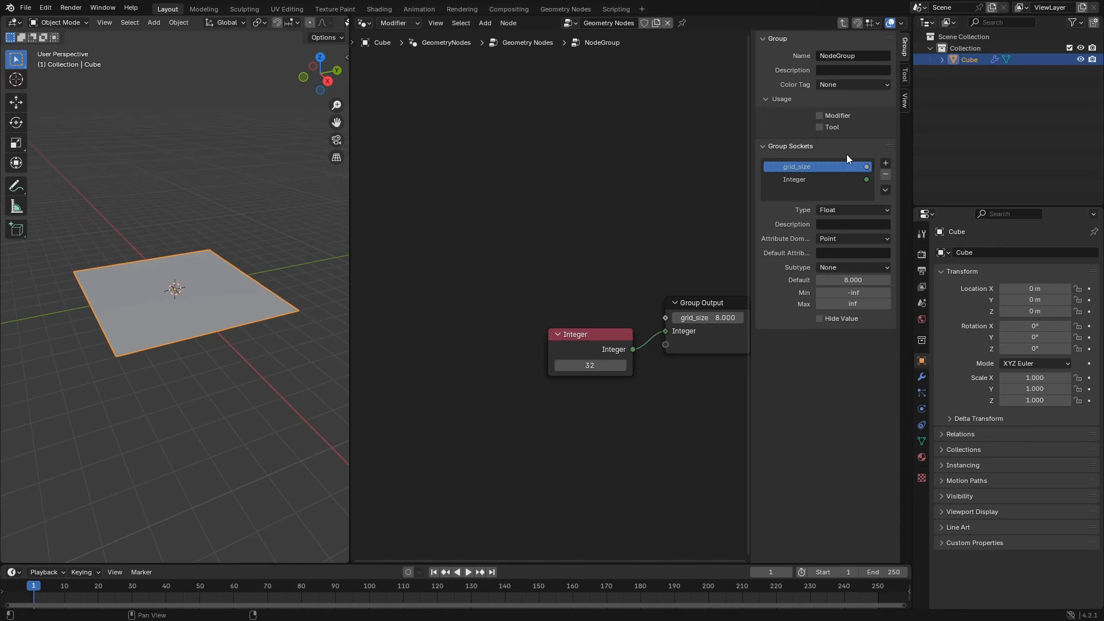
# - Rename the group's Integer output socket grid_resolution
pyautogui.doubleClick(804, 179)
pyautogui.write('grid')
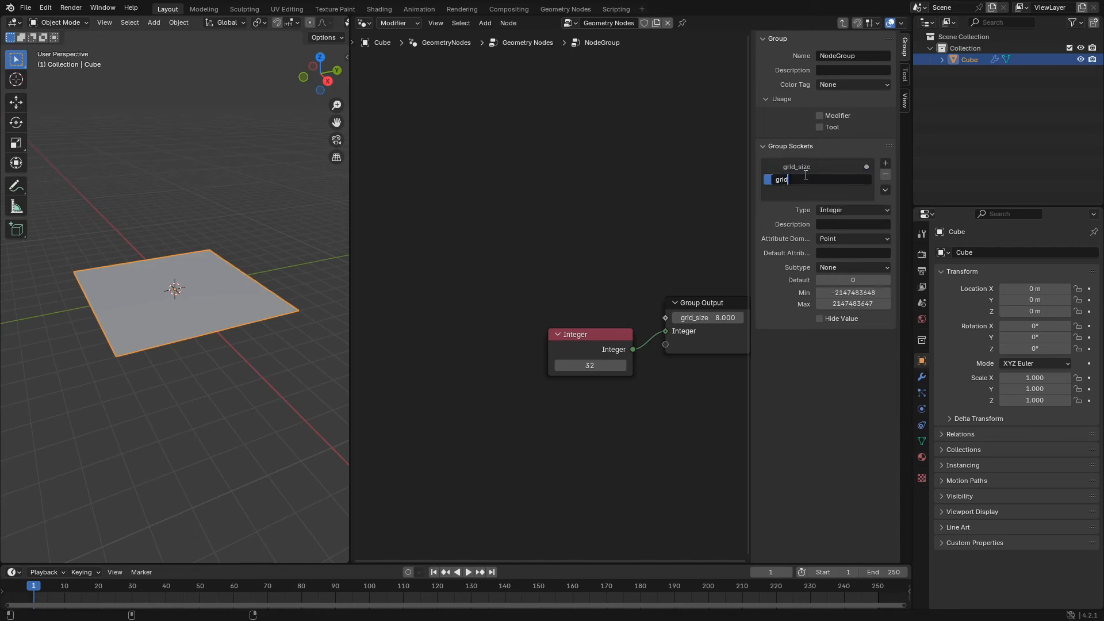
pyautogui.write('_resolution')
pyautogui.press('Return')
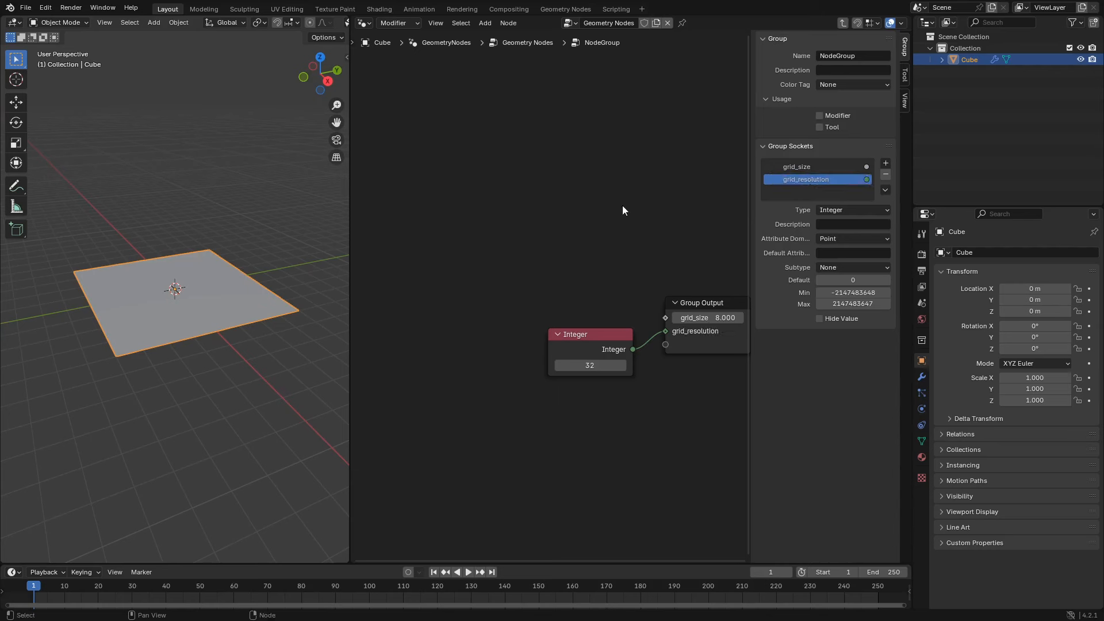
# - Delete the Integer node, set grid_resolution to 32 directly on the Group Output node, and widen that node
pyautogui.press('x')
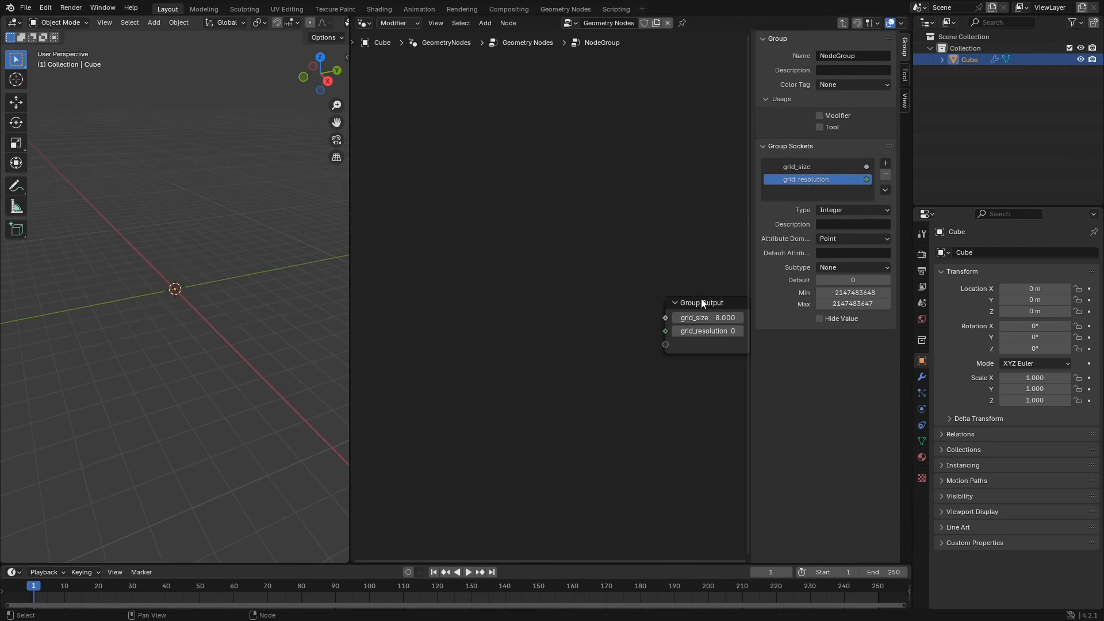
pyautogui.moveTo(702, 303); pyautogui.dragTo(567, 264)
pyautogui.doubleClick(575, 293)
pyautogui.write('32')
pyautogui.press('Return')
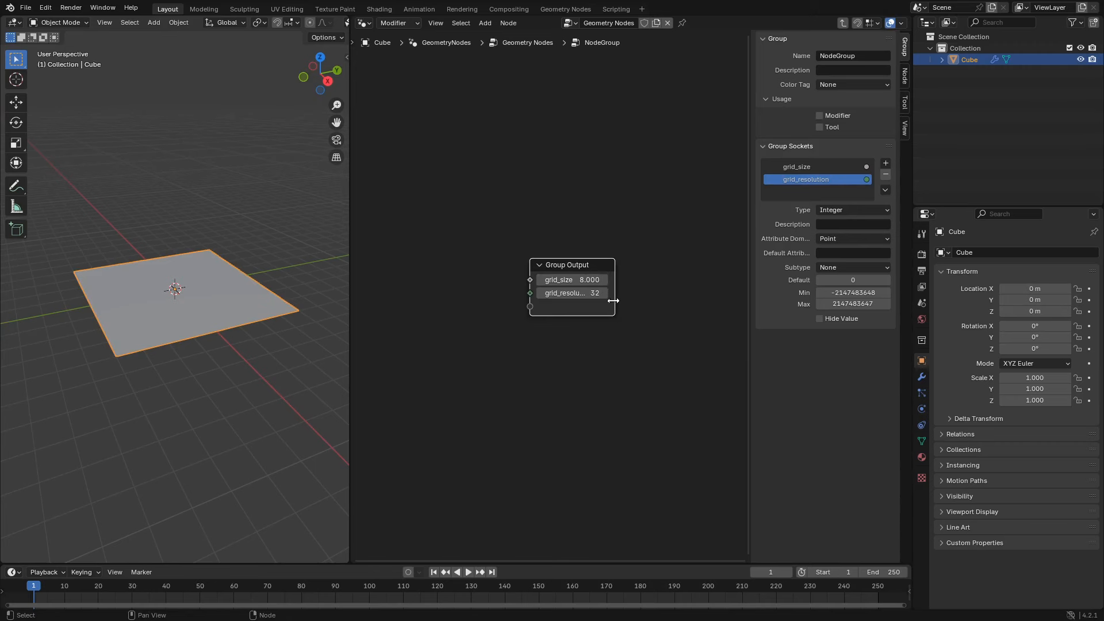
pyautogui.moveTo(613, 300); pyautogui.dragTo(643, 300)
pyautogui.click(682, 312)
# - Leave the node group and rename it parameters, placing it in front of the Grid node
pyautogui.press('n')
pyautogui.press('Tab')
pyautogui.scroll(-1, 638, 297)
pyautogui.moveTo(531, 272); pyautogui.dragTo(581, 269)
pyautogui.doubleClick(584, 309)
pyautogui.write('paramet...')
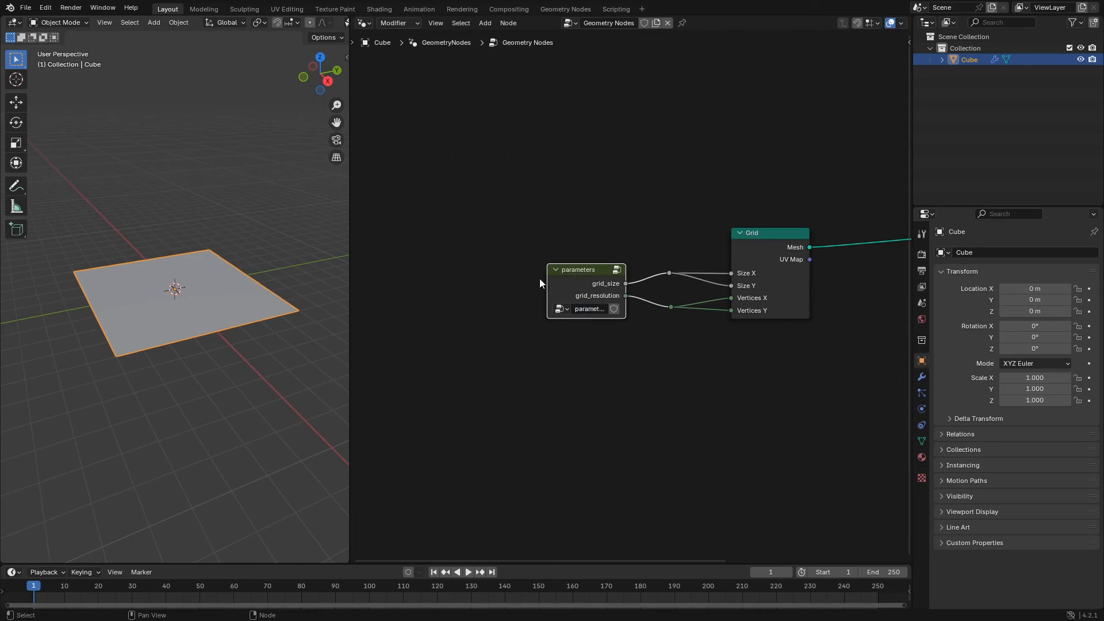
pyautogui.moveTo(548, 282)
pyautogui.mouseDown()
pyautogui.moveTo(535, 282)
pyautogui.moveTo(563, 270)
pyautogui.moveTo(548, 270)
pyautogui.mouseUp()
# - Align the two reroute points vertically by scaling them to 0 along X
pyautogui.moveTo(639, 244); pyautogui.dragTo(723, 399)
pyautogui.press('s')
pyautogui.press('x')
pyautogui.press('0')
pyautogui.press('Return')
# - Insert a Repeat Zone between the Grid's Mesh output and the Group Output's Geometry input
pyautogui.scroll(-1, 791, 356)
pyautogui.moveTo(791, 355); pyautogui.dragTo(593, 294, button='middle')
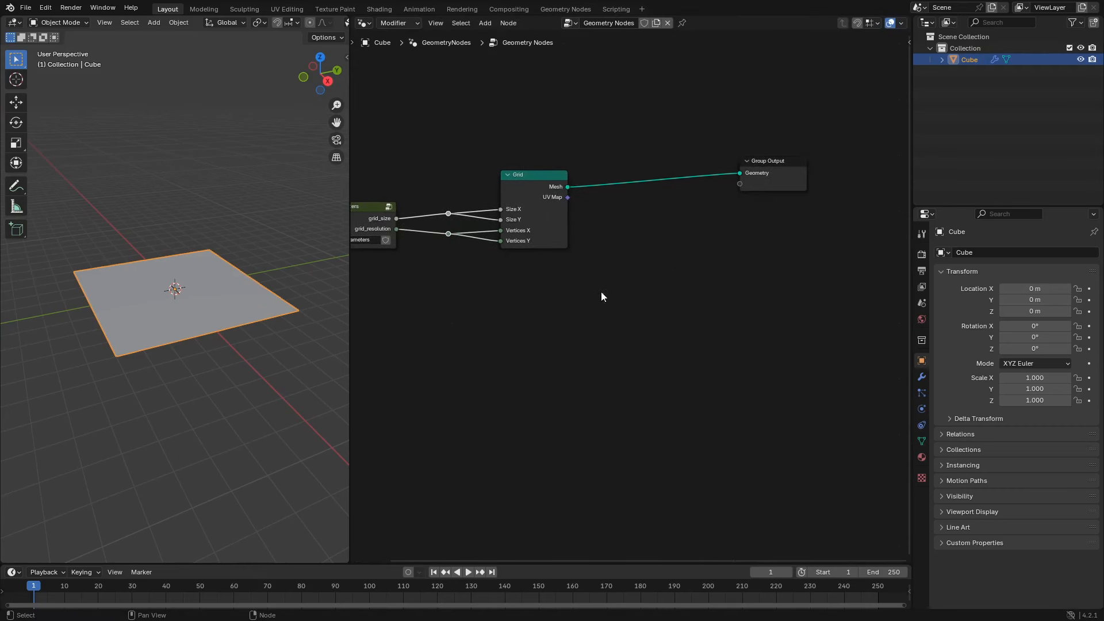
pyautogui.click(778, 174)
pyautogui.moveTo(778, 173); pyautogui.dragTo(913, 183)
pyautogui.hotkey('shift', 'a')
pyautogui.write('repeat')
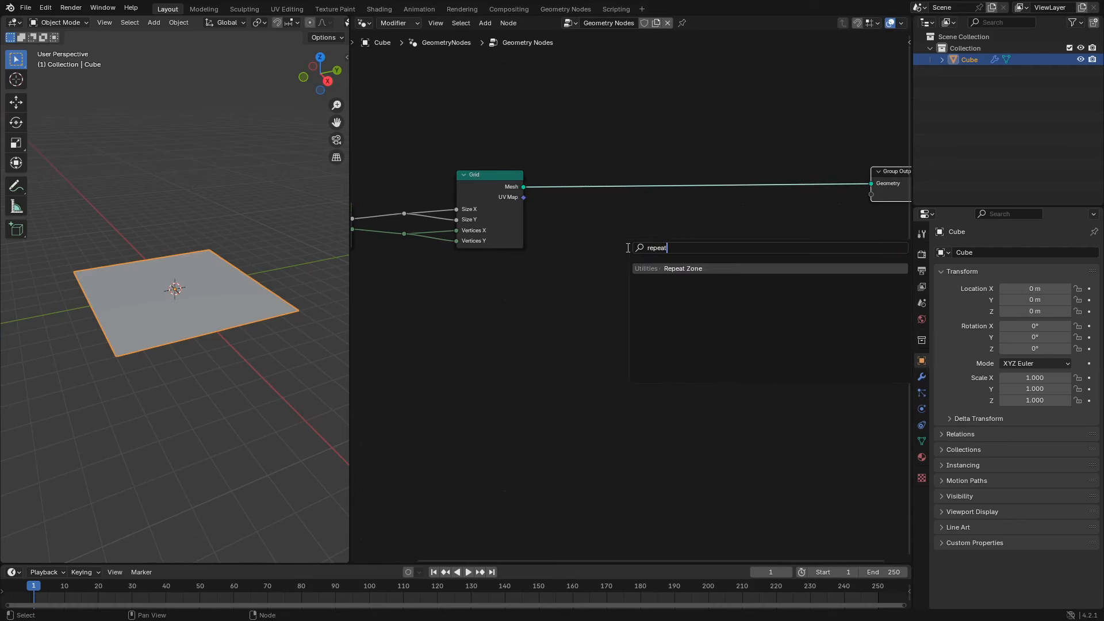
pyautogui.press('Return')
pyautogui.click(658, 214)
pyautogui.moveTo(524, 187); pyautogui.dragTo(589, 240)
pyautogui.moveTo(807, 245); pyautogui.dragTo(524, 257, button='middle')
pyautogui.moveTo(610, 187); pyautogui.dragTo(808, 190)
# - Spread the two Repeat Zone nodes apart and place the Group Output node just after the zone
pyautogui.scroll(-4, 626, 270)
pyautogui.moveTo(513, 257); pyautogui.dragTo(718, 286, button='middle')
pyautogui.scroll(3, 742, 289)
pyautogui.moveTo(750, 293); pyautogui.dragTo(877, 293)
pyautogui.moveTo(876, 293); pyautogui.dragTo(672, 268, button='middle')
pyautogui.moveTo(662, 264); pyautogui.dragTo(797, 216)
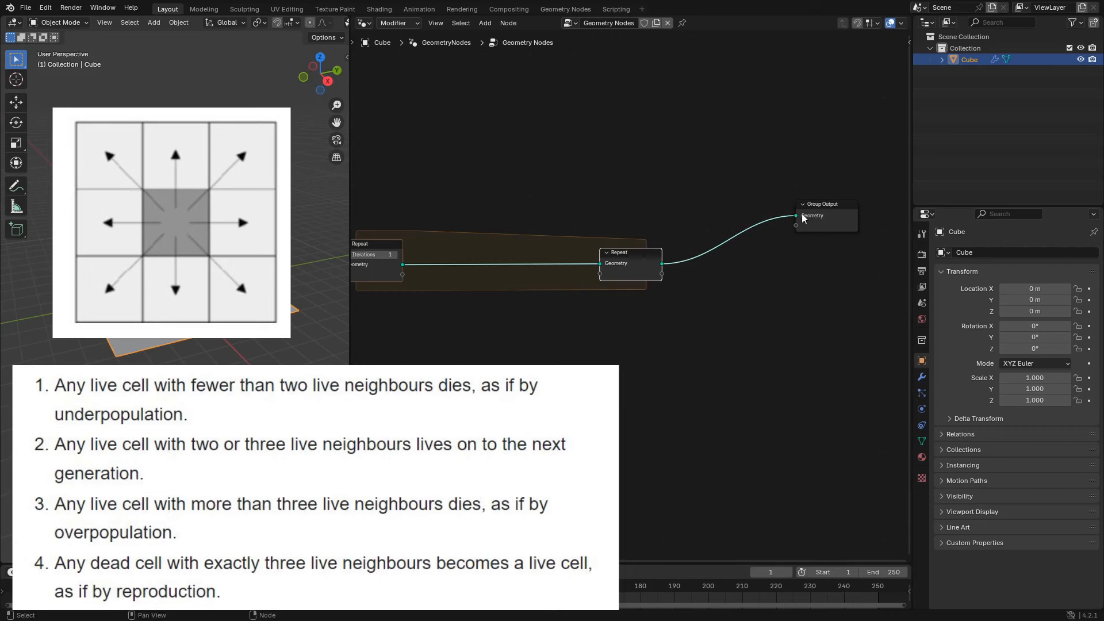
pyautogui.scroll(-1, 757, 310)
pyautogui.scroll(-1, 757, 307)
pyautogui.moveTo(672, 298); pyautogui.dragTo(816, 258, button='middle')
pyautogui.moveTo(551, 218); pyautogui.dragTo(543, 208)
pyautogui.moveTo(782, 229); pyautogui.dragTo(846, 216)
pyautogui.moveTo(846, 217); pyautogui.dragTo(712, 229, button='middle')
pyautogui.click(810, 204)
pyautogui.moveTo(810, 204); pyautogui.dragTo(802, 232)
# - Set the Repeat Zone's iterations to 9
pyautogui.moveTo(502, 262); pyautogui.dragTo(717, 292, button='middle')
pyautogui.scroll(4, 717, 292)
pyautogui.moveTo(587, 252); pyautogui.dragTo(589, 252)
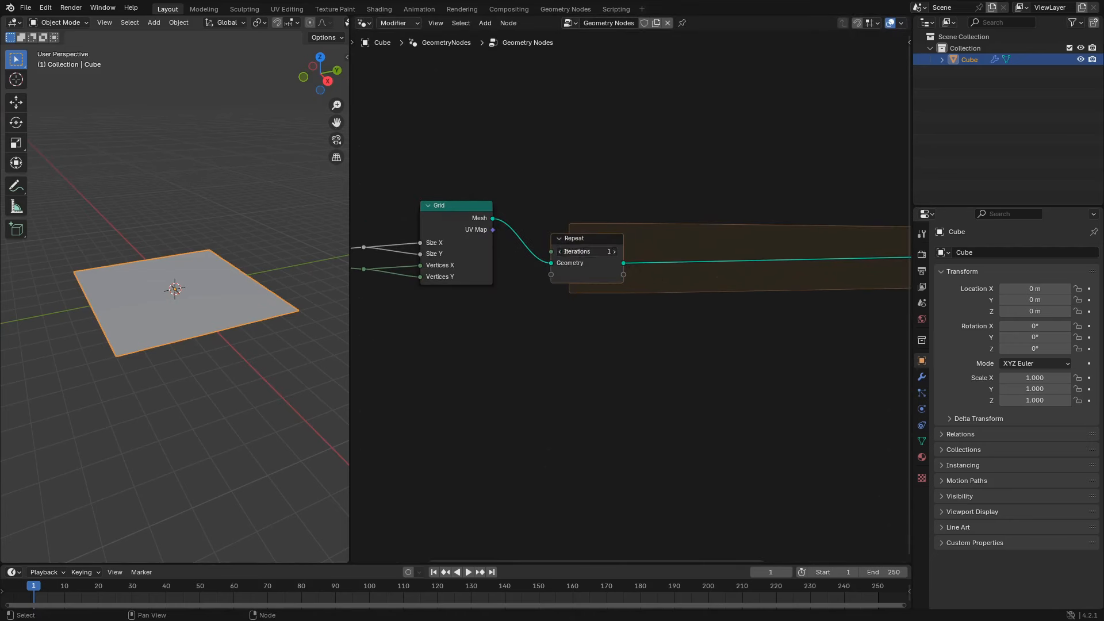
pyautogui.write('9')
pyautogui.press('Return')
pyautogui.moveTo(677, 321); pyautogui.dragTo(460, 269, button='middle')
pyautogui.hotkey('shift', 'a')
pyautogui.write('add')
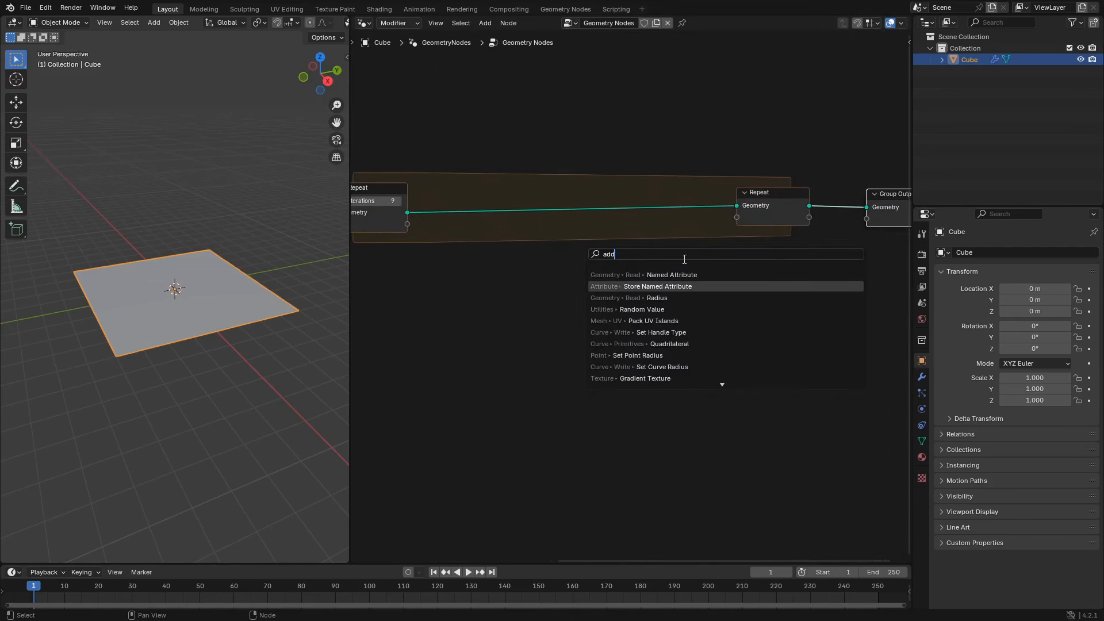
pyautogui.press('BackSpace')
pyautogui.press('BackSpace')
pyautogui.press('BackSpace')
pyautogui.write('math add')
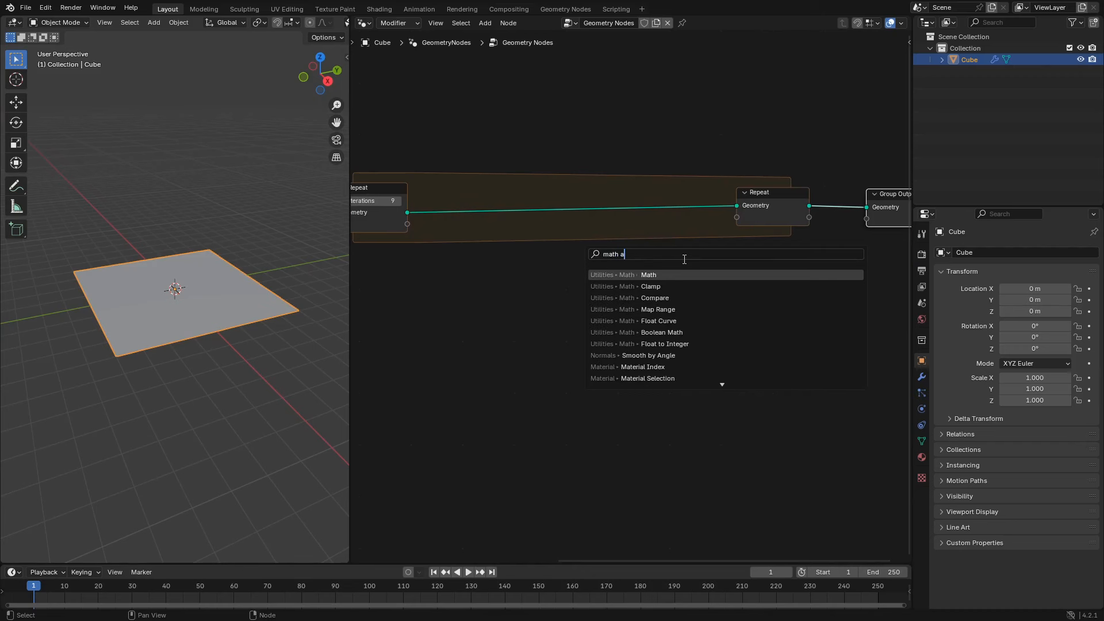
pyautogui.press('Return')
# - Add a Math node set to Add near the end of the Repeat Zone, with its second value at 1
pyautogui.hotkey('shift', 'a')
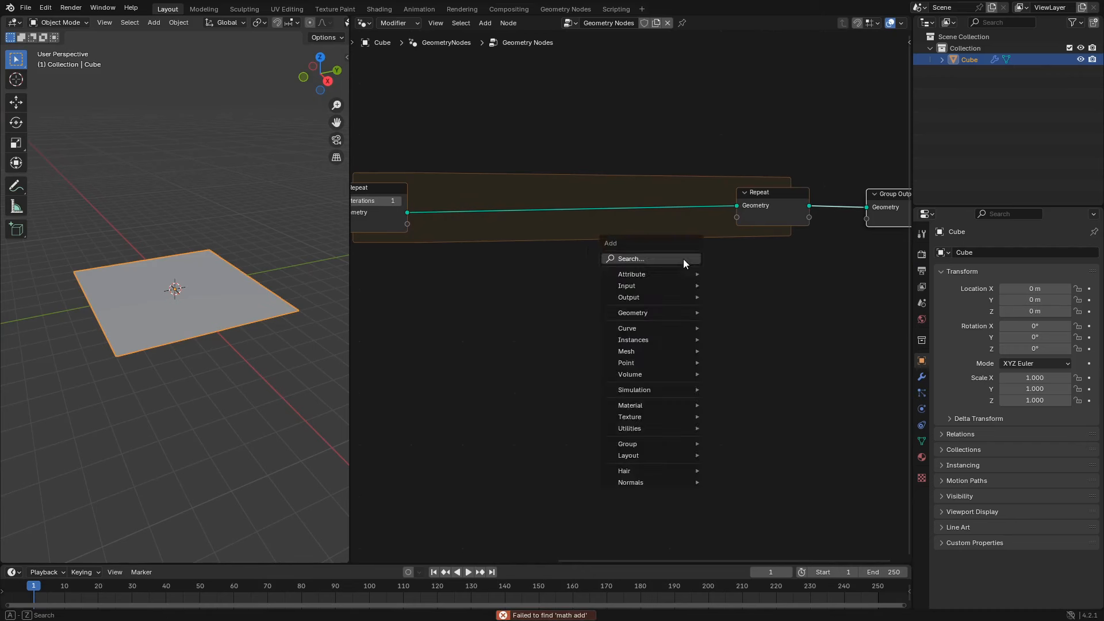
pyautogui.write('math')
pyautogui.press('Return')
pyautogui.click(642, 224)
pyautogui.doubleClick(675, 293)
pyautogui.write('1')
pyautogui.press('Return')
# - Create a Value item in the Repeat Zone and route it through the Add node's first input
pyautogui.moveTo(407, 224); pyautogui.dragTo(689, 255)
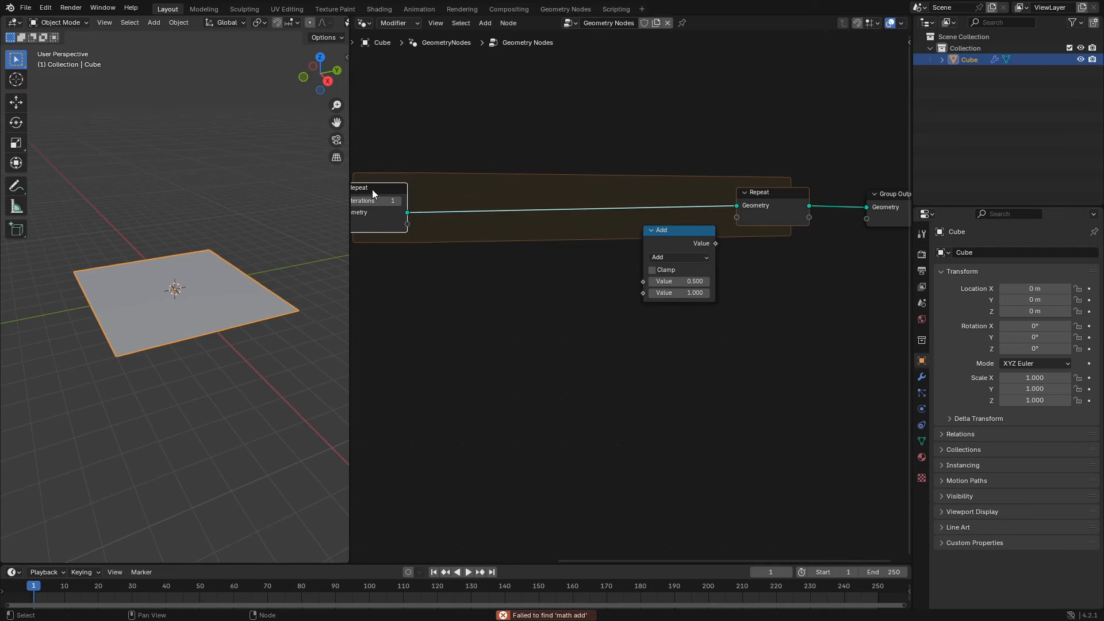
pyautogui.moveTo(407, 224); pyautogui.dragTo(642, 281)
pyautogui.moveTo(715, 243); pyautogui.dragTo(737, 217)
# - Rename the Repeat Zone's Value item to index and set its socket type to Integer
pyautogui.moveTo(454, 247); pyautogui.dragTo(545, 262, button='middle')
pyautogui.click(439, 202)
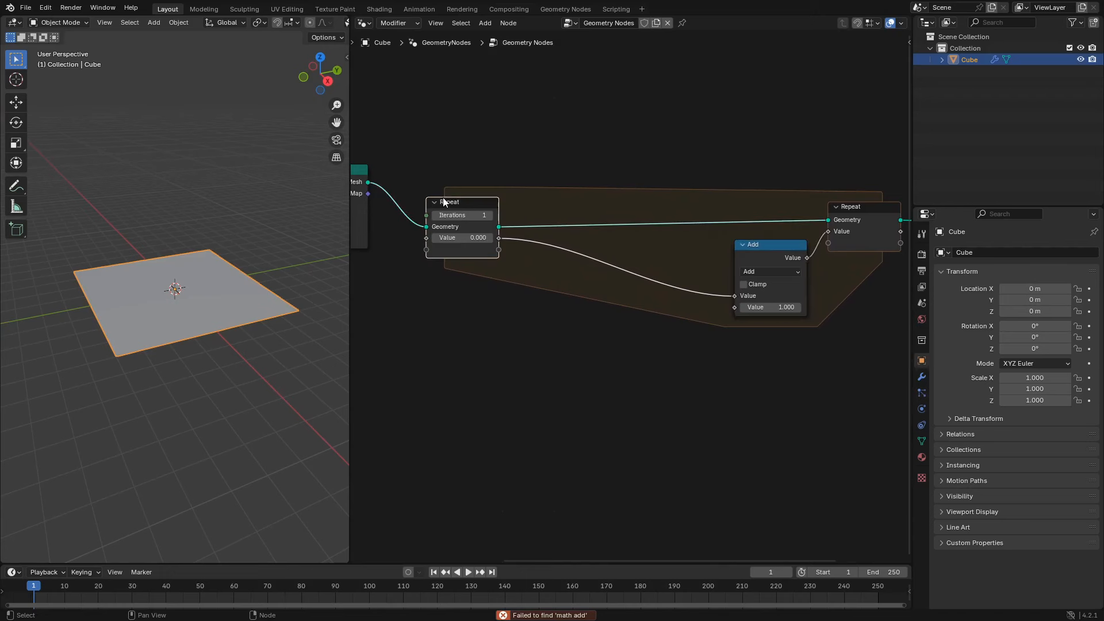
pyautogui.press('n')
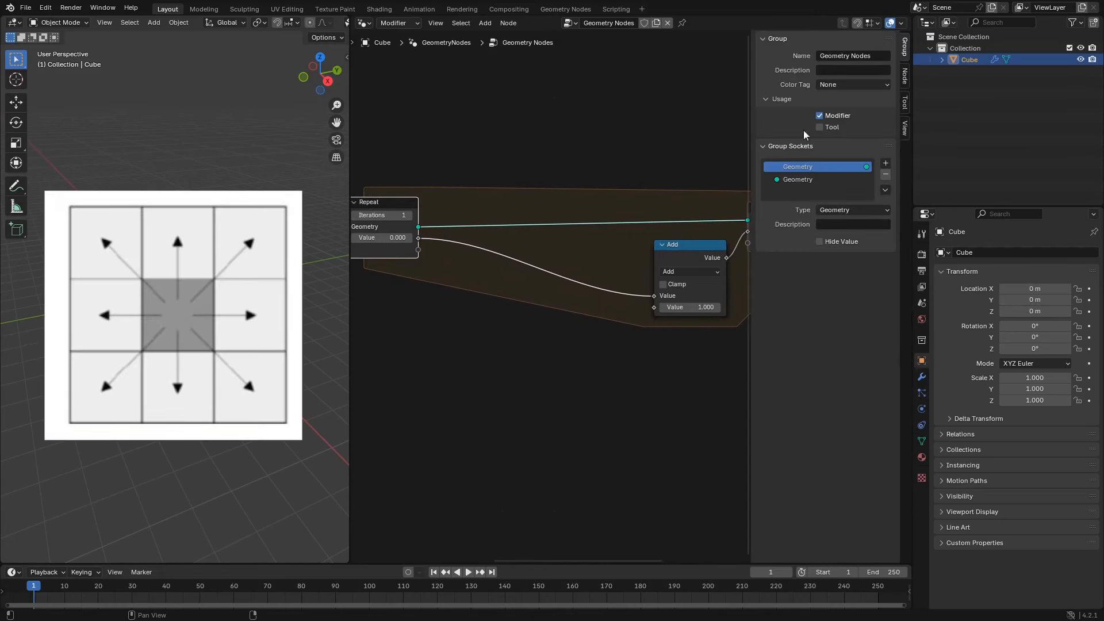
pyautogui.click(904, 80)
pyautogui.click(821, 185)
pyautogui.click(839, 196)
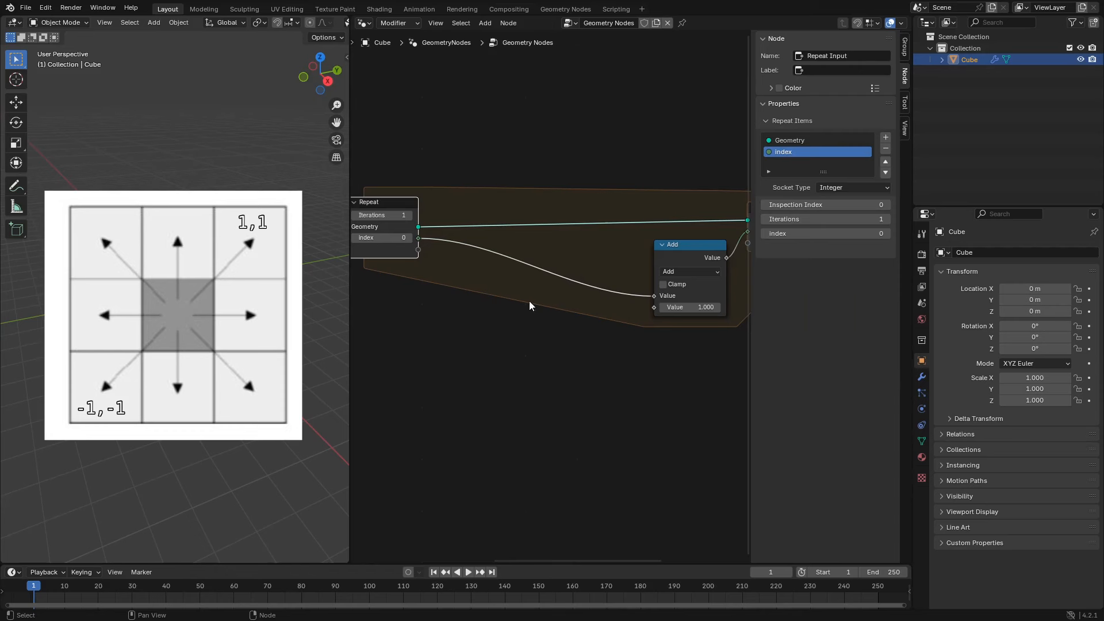
# - Collapse the Add node and narrow it beside the end of the Repeat Zone
pyautogui.moveTo(622, 270); pyautogui.dragTo(539, 286, button='middle')
pyautogui.click(604, 279)
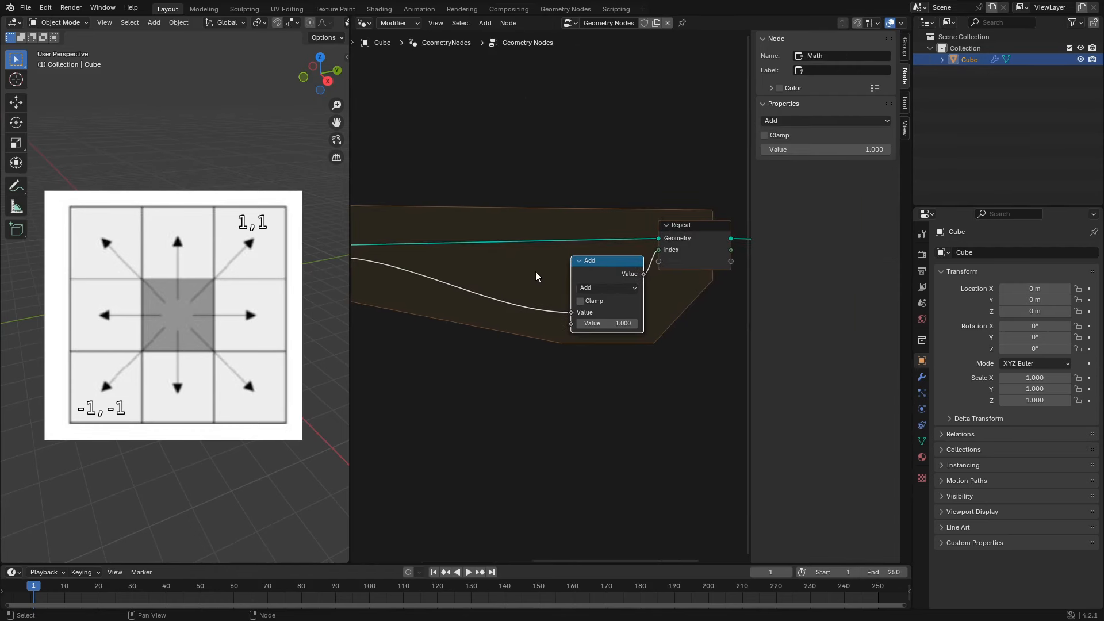
pyautogui.click(579, 261)
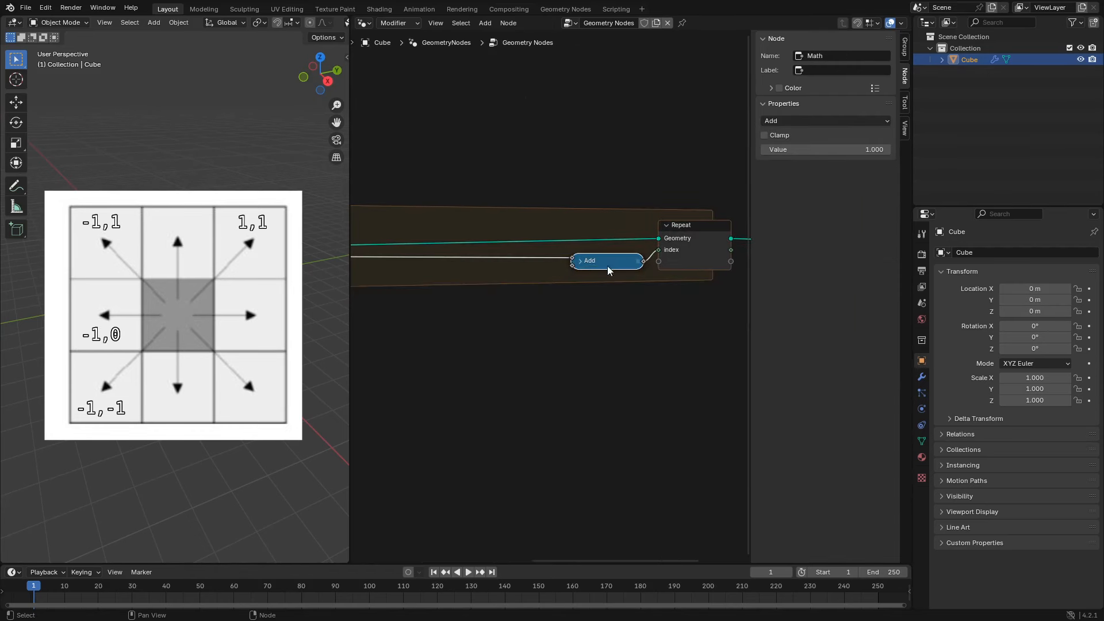
pyautogui.moveTo(636, 263); pyautogui.dragTo(602, 268)
# - Label the collapsed Add node "add 1"
pyautogui.click(905, 50)
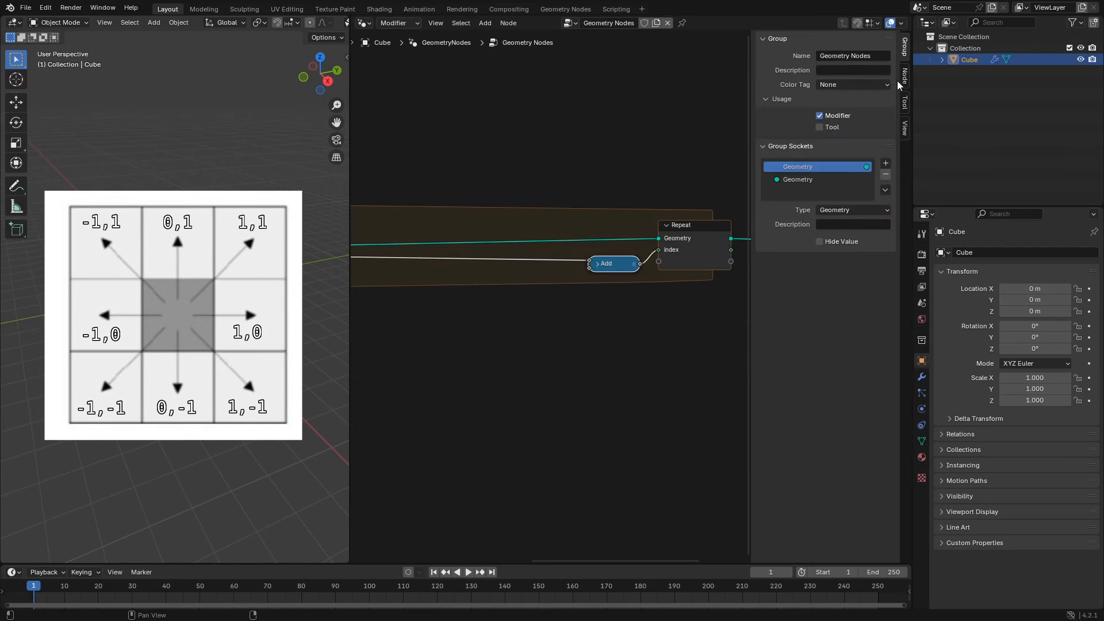
pyautogui.click(905, 80)
pyautogui.click(832, 69)
pyautogui.write('add 1')
pyautogui.press('Return')
# - Shorten the collapsed Add node's label to "+1" and save the file
pyautogui.click(845, 70)
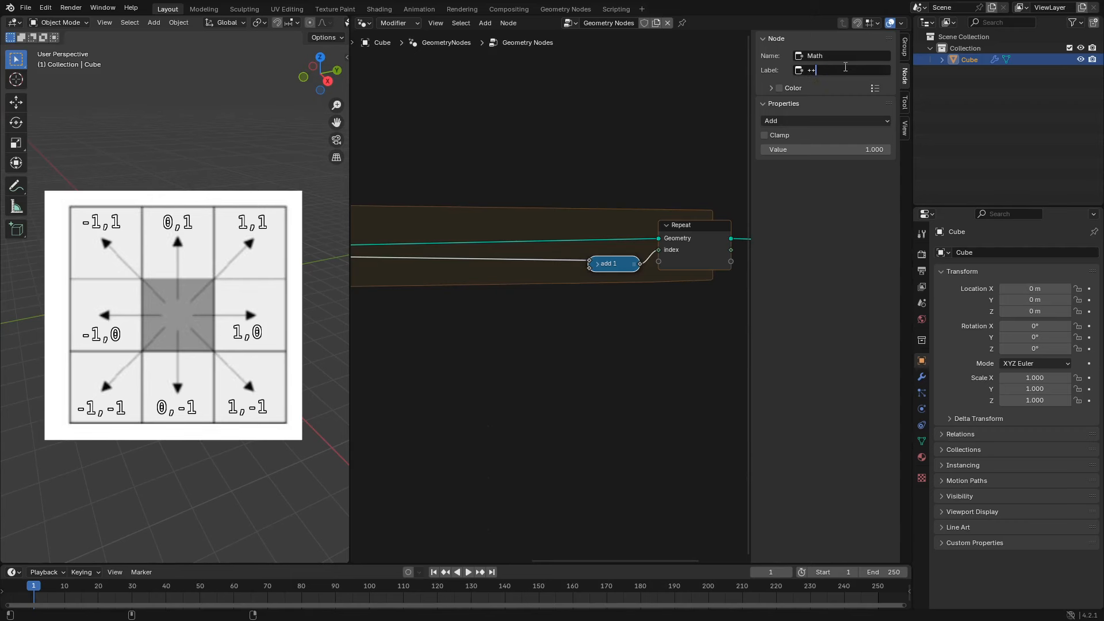
pyautogui.press('Left')
pyautogui.press('BackSpace')
pyautogui.press('Return')
pyautogui.moveTo(445, 286); pyautogui.dragTo(535, 305, button='middle')
pyautogui.press('n')
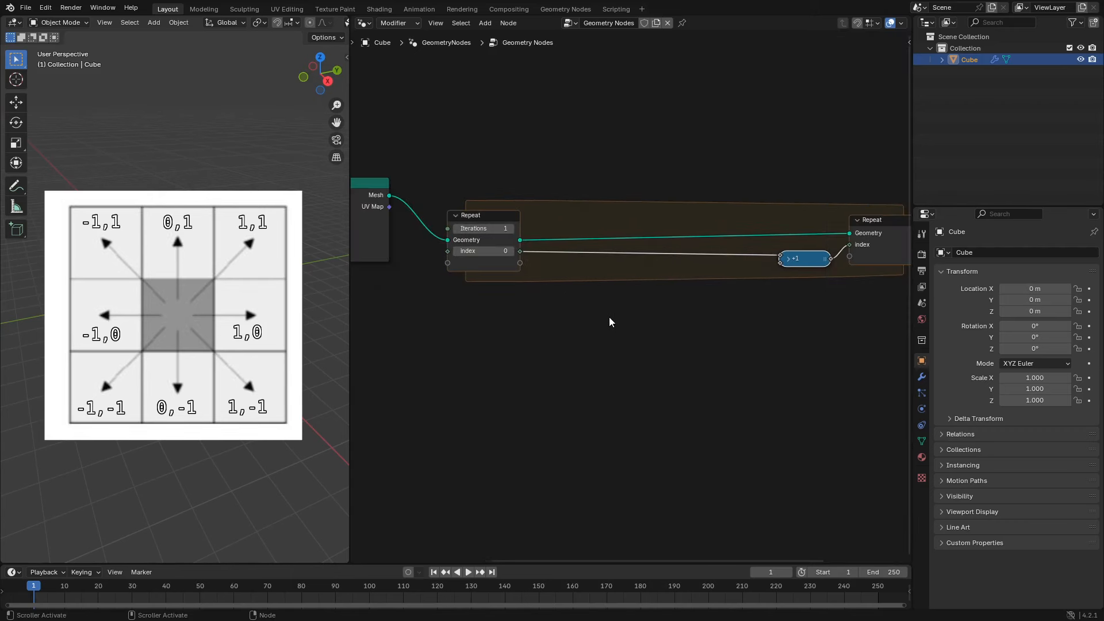
pyautogui.hotkey('ctrl', 's')
# - Insert a Floored Modulo math node on the index link just after the start of the Repeat Zone
pyautogui.hotkey('shift', 'a')
pyautogui.write('add')
pyautogui.press('Return')
pyautogui.click(567, 263)
pyautogui.click(594, 293)
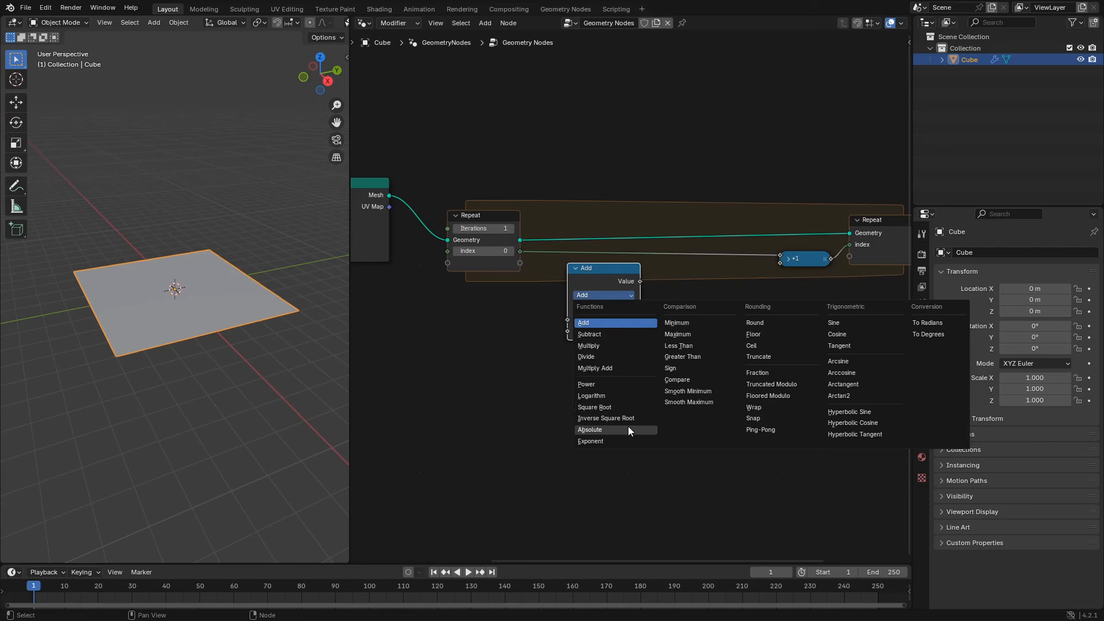
pyautogui.click(768, 396)
pyautogui.moveTo(600, 265); pyautogui.dragTo(603, 246)
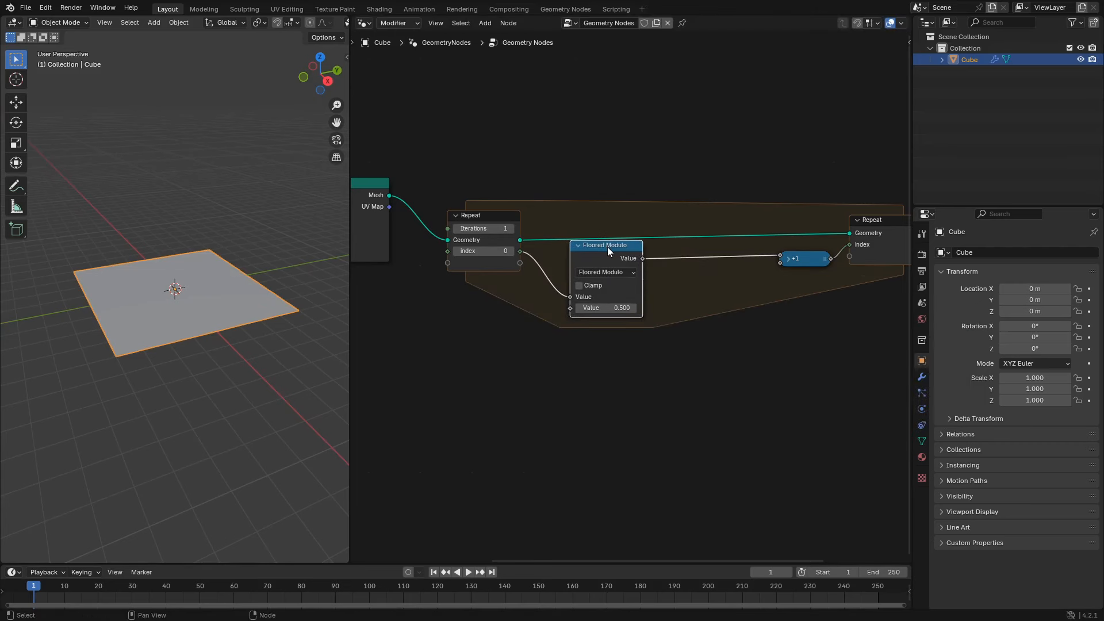
# - Duplicate the Floored Modulo node onto the link after it and make the copy a Subtract with second value 1
pyautogui.hotkey('shift', 'd')
pyautogui.click(705, 257)
pyautogui.click(708, 281)
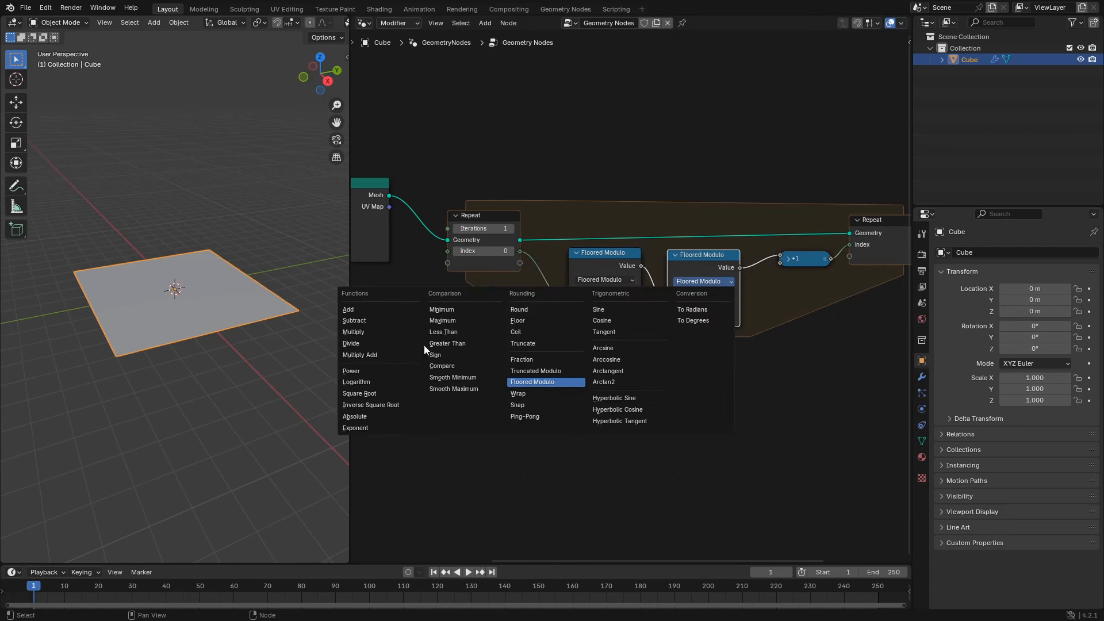
pyautogui.click(394, 320)
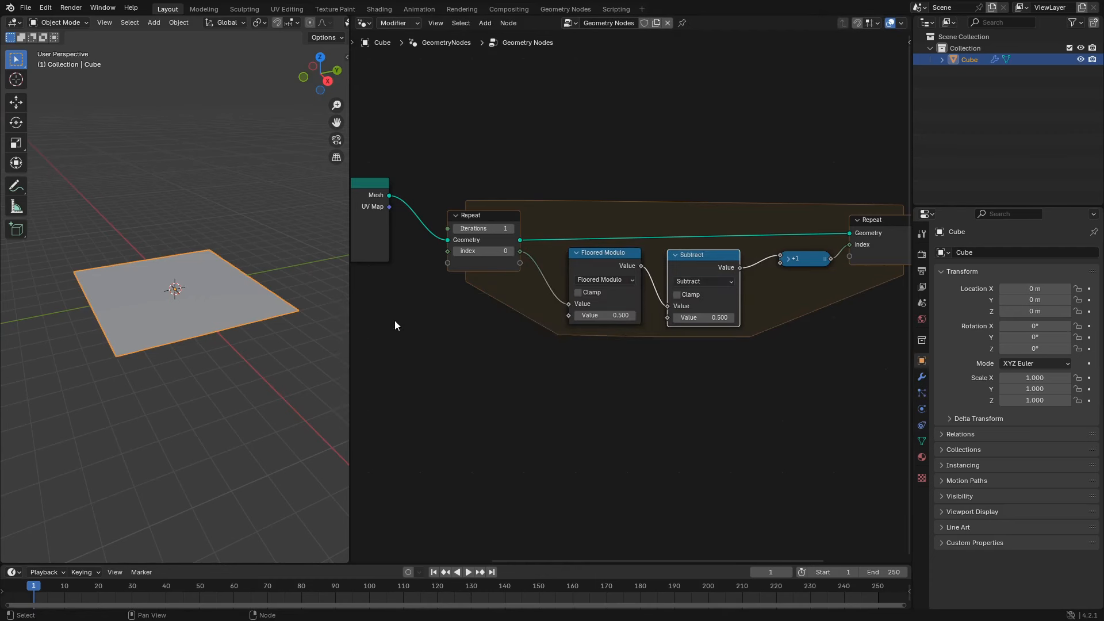
pyautogui.click(711, 317)
pyautogui.write('1')
pyautogui.press('Return')
# - Duplicate the Floored Modulo node below itself as a Divide by 3 and feed it the Repeat Zone's index
pyautogui.moveTo(695, 409); pyautogui.dragTo(685, 317, button='middle')
pyautogui.click(586, 170)
pyautogui.hotkey('shift', 'd')
pyautogui.click(598, 297)
pyautogui.click(598, 300)
pyautogui.click(588, 360)
pyautogui.click(599, 337)
pyautogui.write('3')
pyautogui.moveTo(517, 170); pyautogui.dragTo(565, 325)
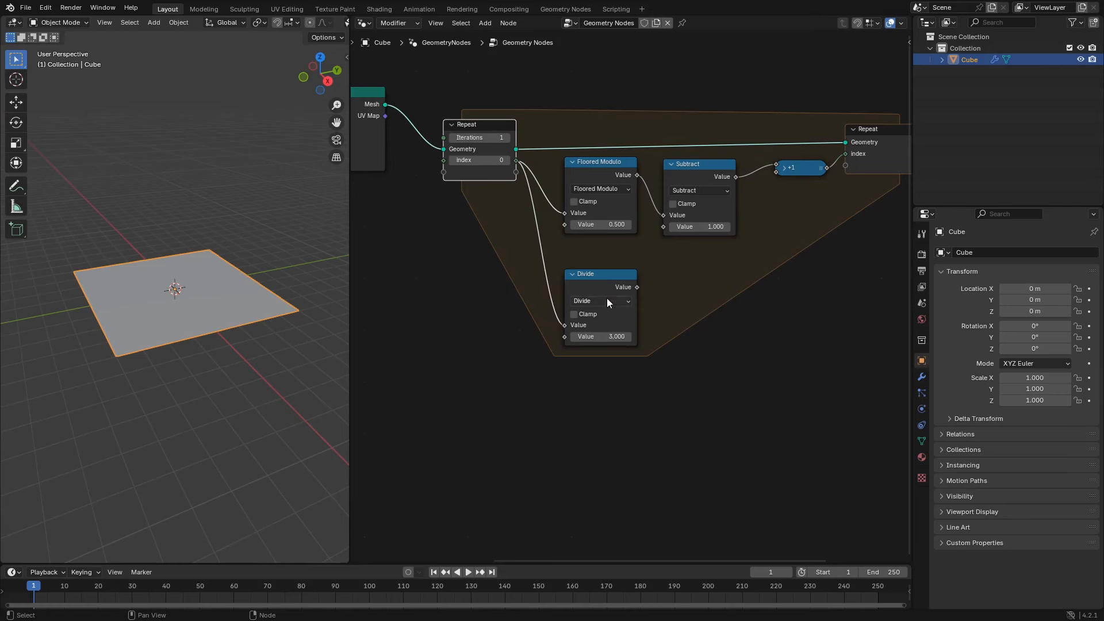
# - Duplicate the Divide node beside itself as a Floor node and link the Divide result into it
pyautogui.click(585, 274)
pyautogui.hotkey('shift', 'd')
pyautogui.click(698, 281)
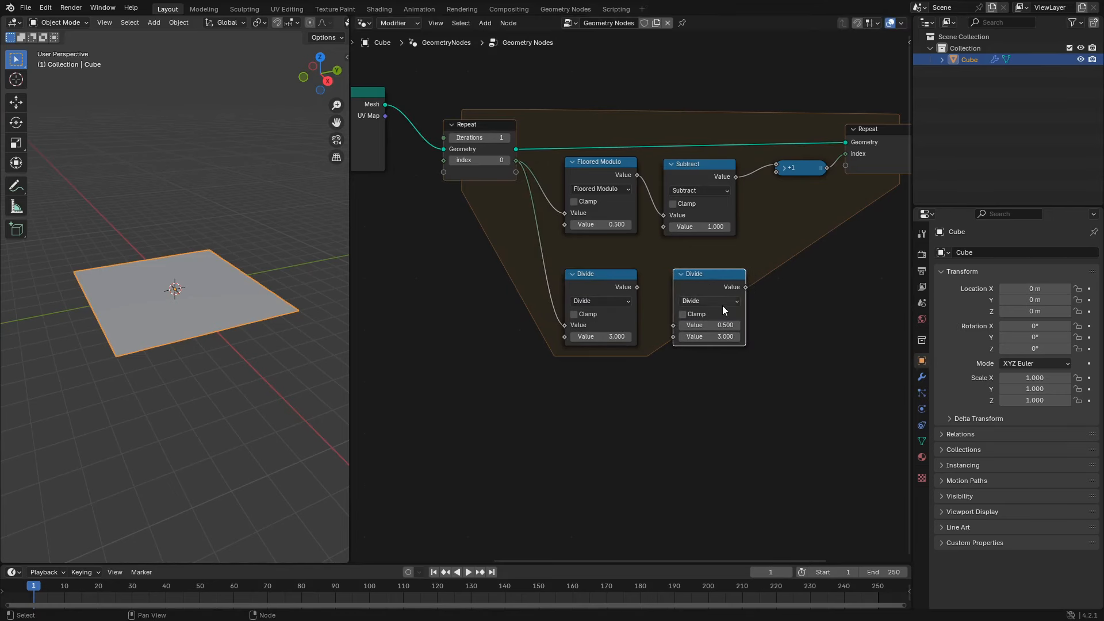
pyautogui.click(722, 306)
pyautogui.click(529, 339)
pyautogui.moveTo(637, 287); pyautogui.dragTo(670, 325)
pyautogui.moveTo(702, 286); pyautogui.dragTo(691, 290)
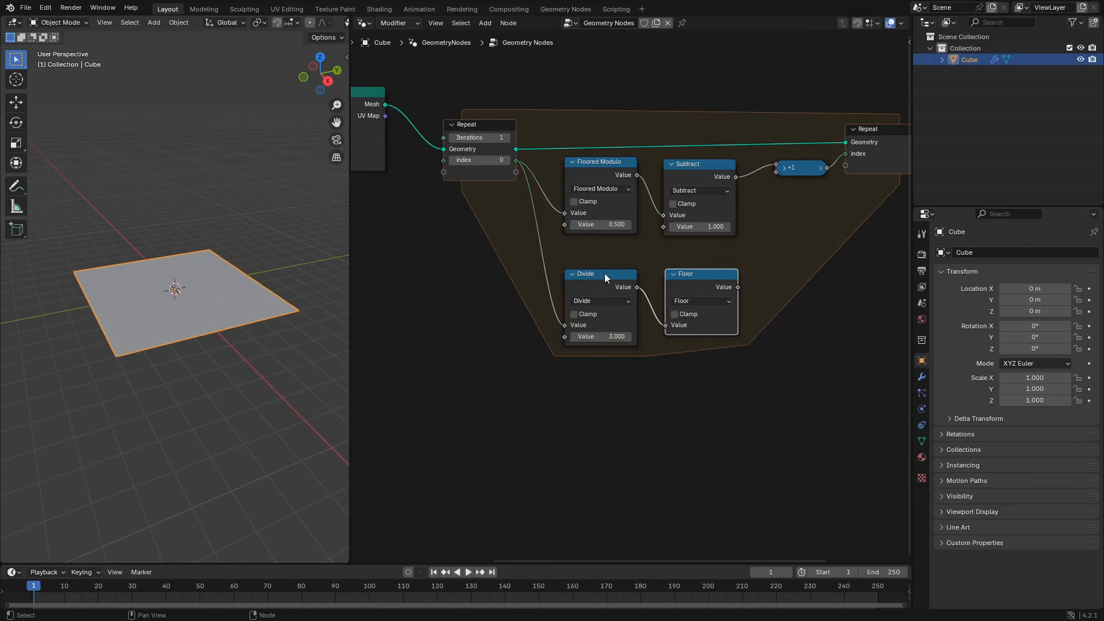
# - Duplicate the Subtract 1 node after the Floor node and link the Floor output into its first value
pyautogui.click(690, 161)
pyautogui.hotkey('shift', 'd')
pyautogui.click(786, 264)
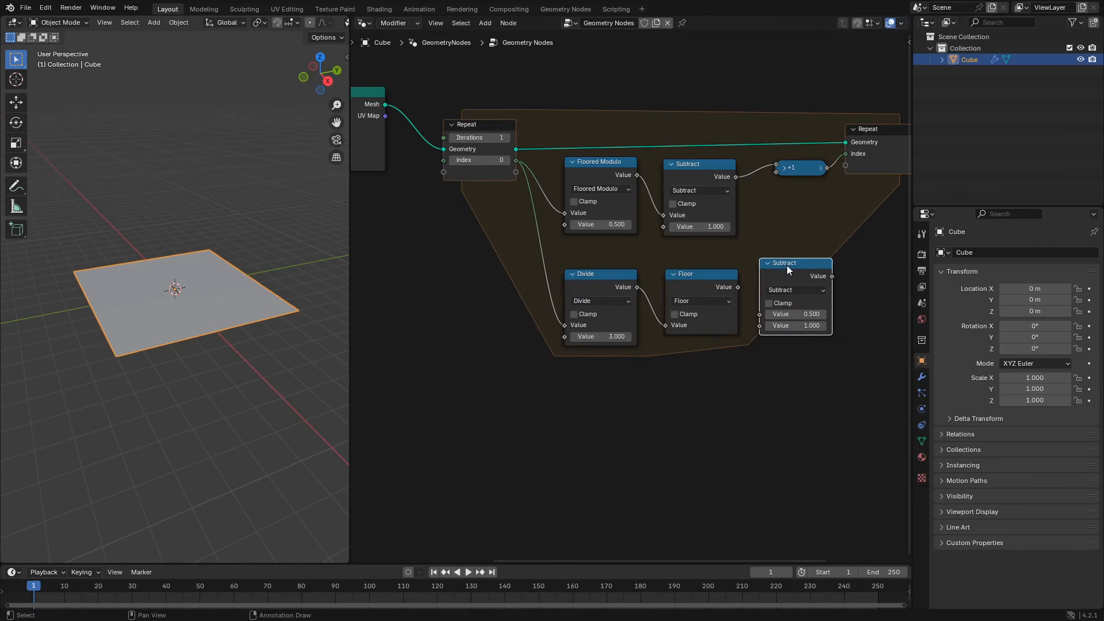
pyautogui.moveTo(738, 287); pyautogui.dragTo(760, 315)
pyautogui.moveTo(763, 354); pyautogui.dragTo(640, 391, button='middle')
pyautogui.moveTo(783, 248); pyautogui.dragTo(763, 264, button='middle')
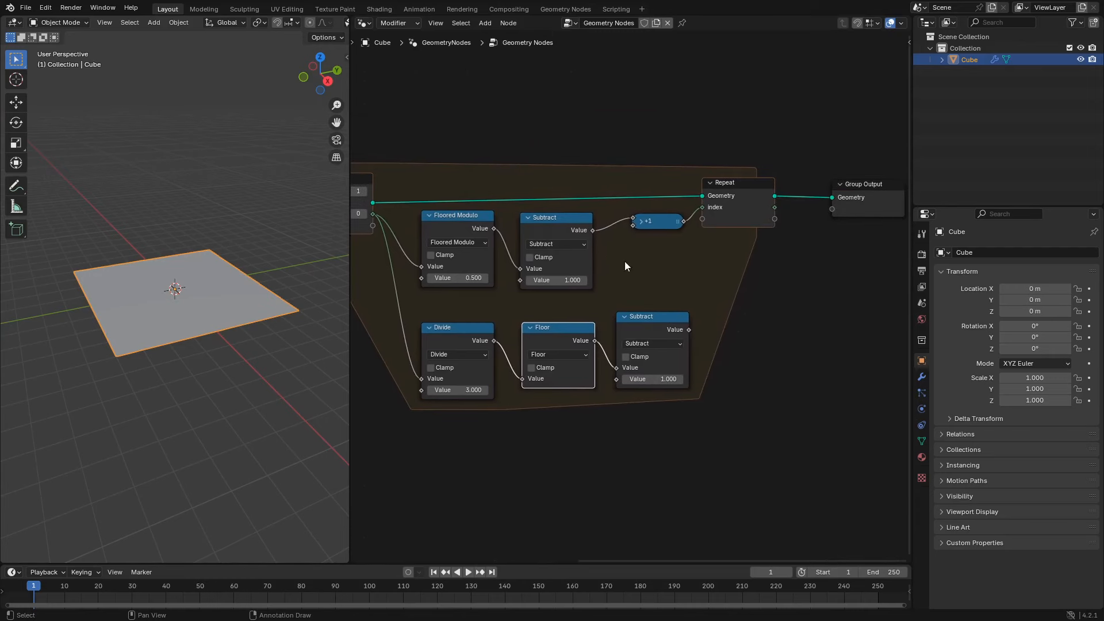
# - Link the Repeat Zone's index directly to the +1 node and move the other five math nodes below that link
pyautogui.moveTo(374, 216); pyautogui.dragTo(633, 222)
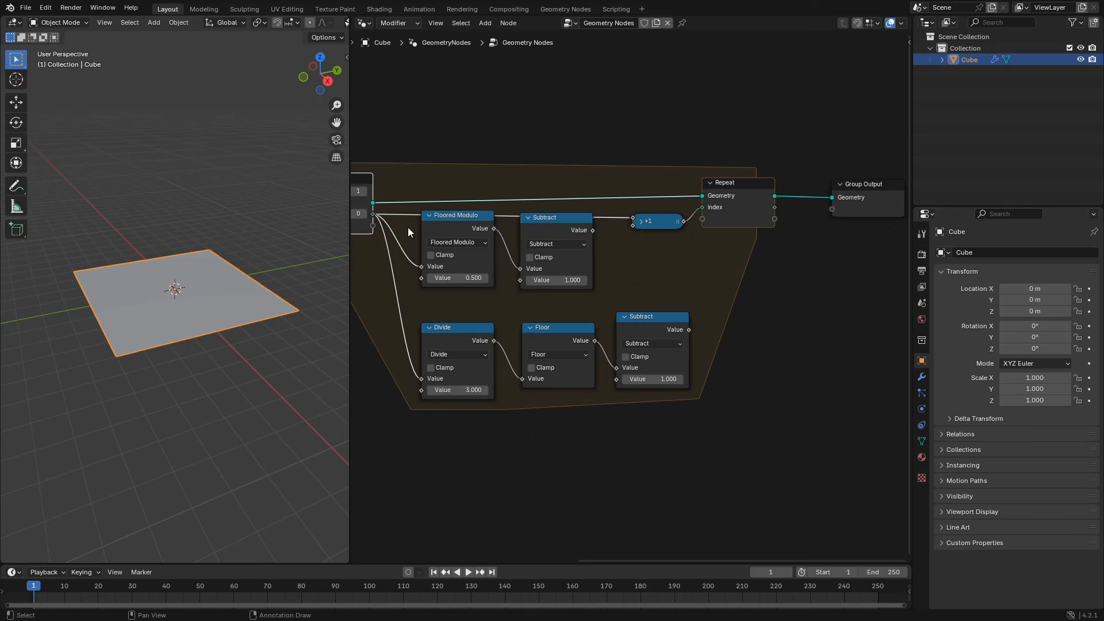
pyautogui.scroll(-1, 641, 322)
pyautogui.moveTo(647, 169); pyautogui.dragTo(771, 270)
pyautogui.scroll(-1, 627, 294)
pyautogui.moveTo(437, 264); pyautogui.dragTo(724, 390)
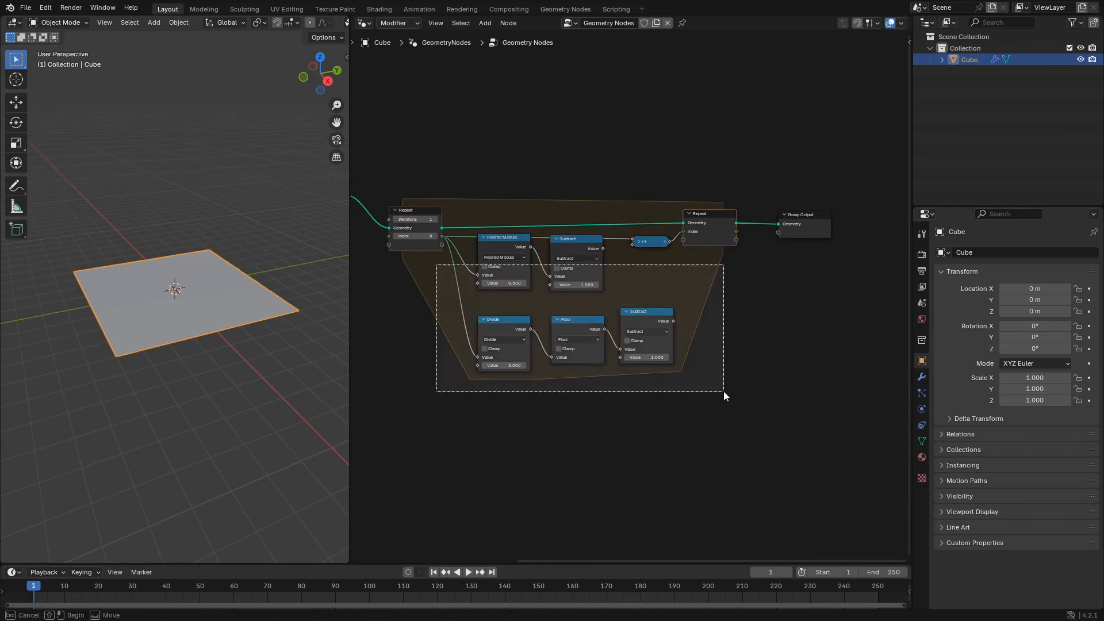
pyautogui.press('g')
pyautogui.click(686, 337)
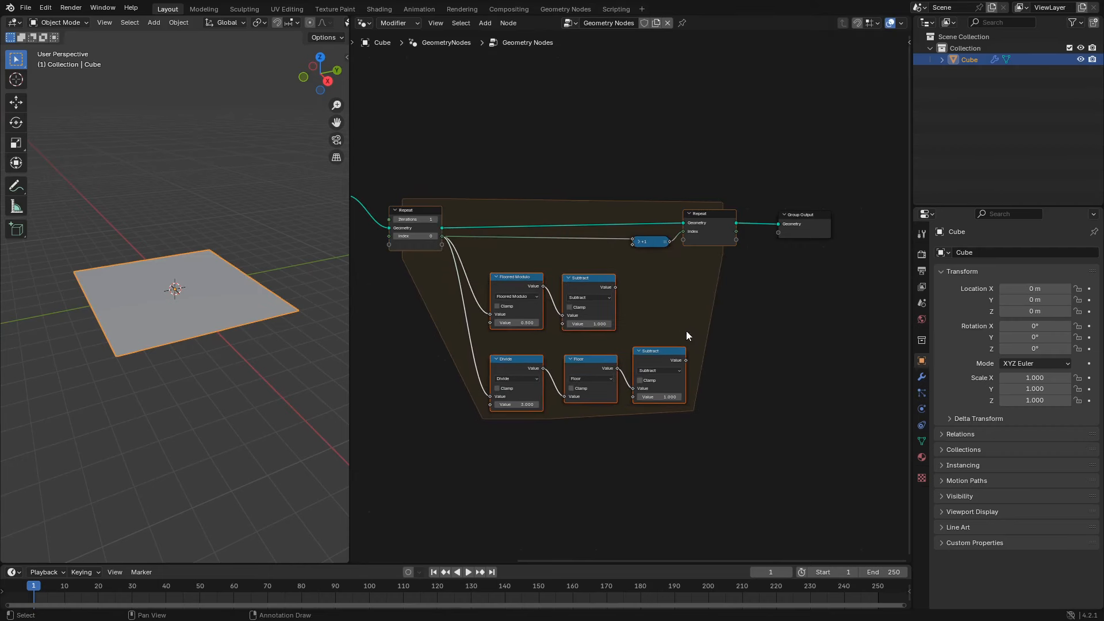
# - Shift the +1 node, the Repeat Zone's end and the Group Output along X to lengthen the zone
pyautogui.moveTo(609, 165); pyautogui.dragTo(879, 278)
pyautogui.scroll(-2, 605, 308)
pyautogui.moveTo(624, 197); pyautogui.dragTo(756, 261)
pyautogui.press('g')
pyautogui.press('x')
pyautogui.click(802, 256)
pyautogui.scroll(3, 747, 317)
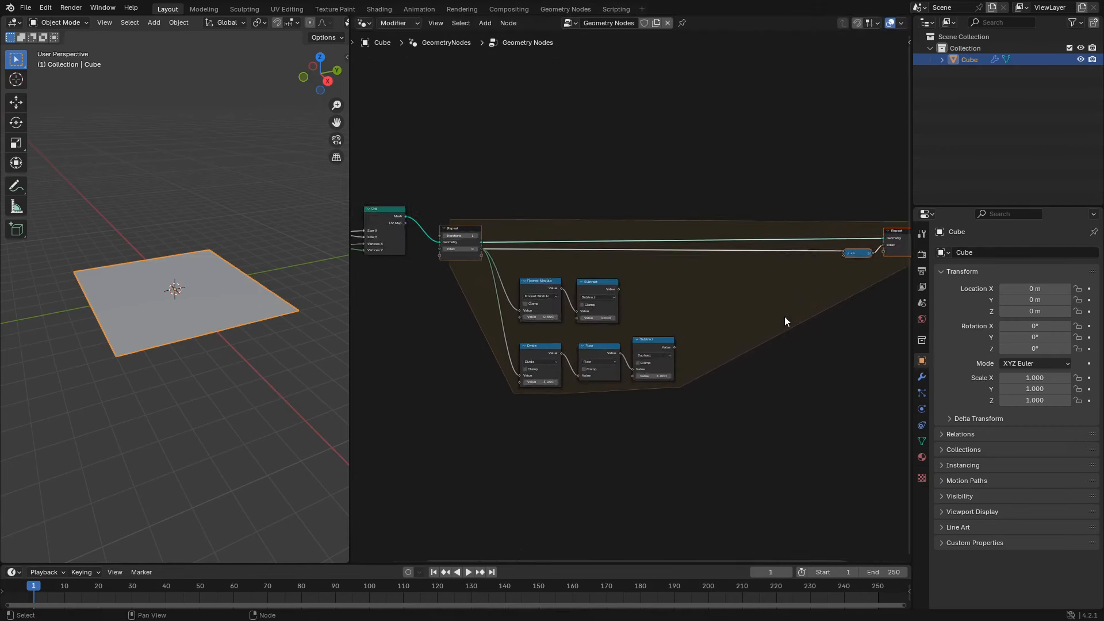
# - Save the file and maximize the node editor
pyautogui.hotkey('ctrl', 's')
pyautogui.moveTo(684, 317); pyautogui.dragTo(645, 306, button='middle')
pyautogui.scroll(2, 647, 313)
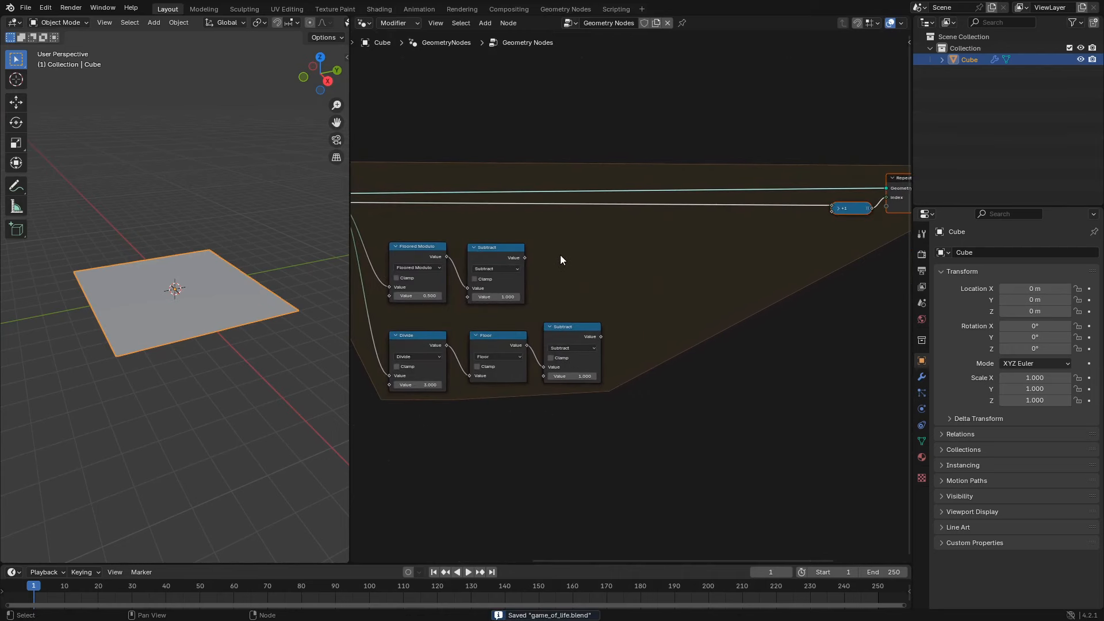
pyautogui.hotkey('ctrl', 'space')
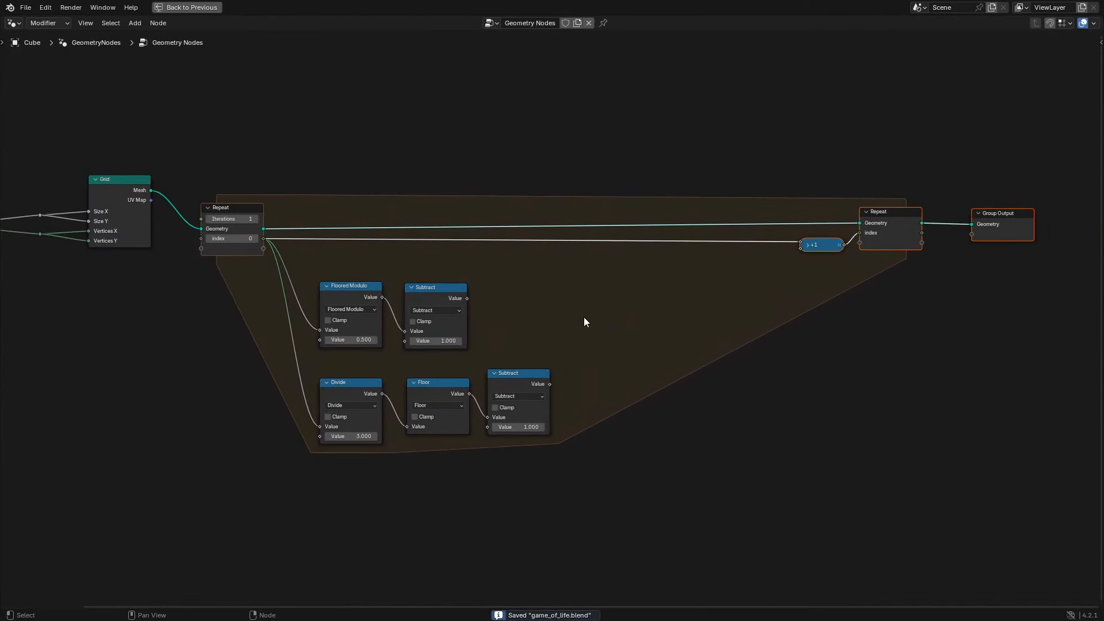
pyautogui.scroll(1, 555, 322)
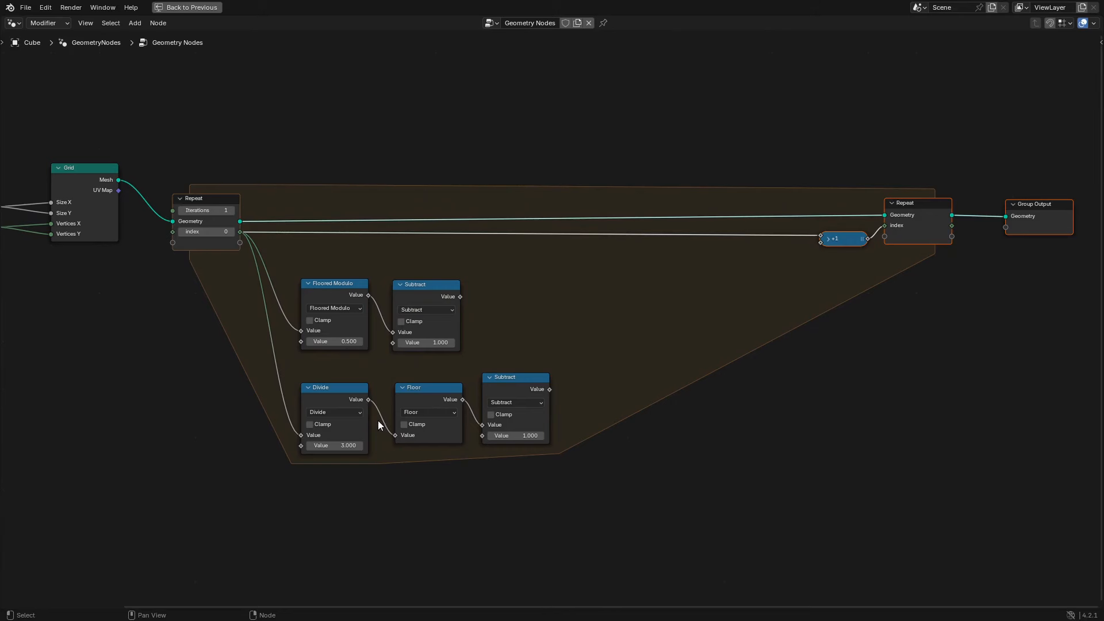
# - Add an Index node above the Repeat Zone
pyautogui.hotkey('shift', 'a')
pyautogui.write('index')
pyautogui.press('Return')
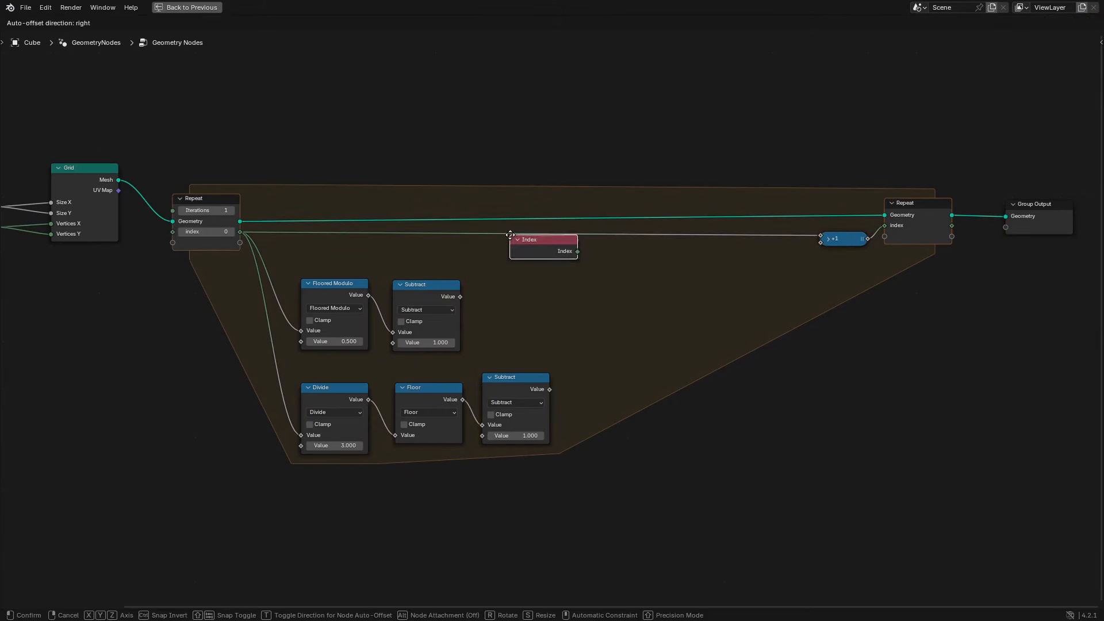
pyautogui.click(489, 130)
# - Place a copy of the Floored Modulo node beside the Index node and link Index into its first value
pyautogui.click(315, 289)
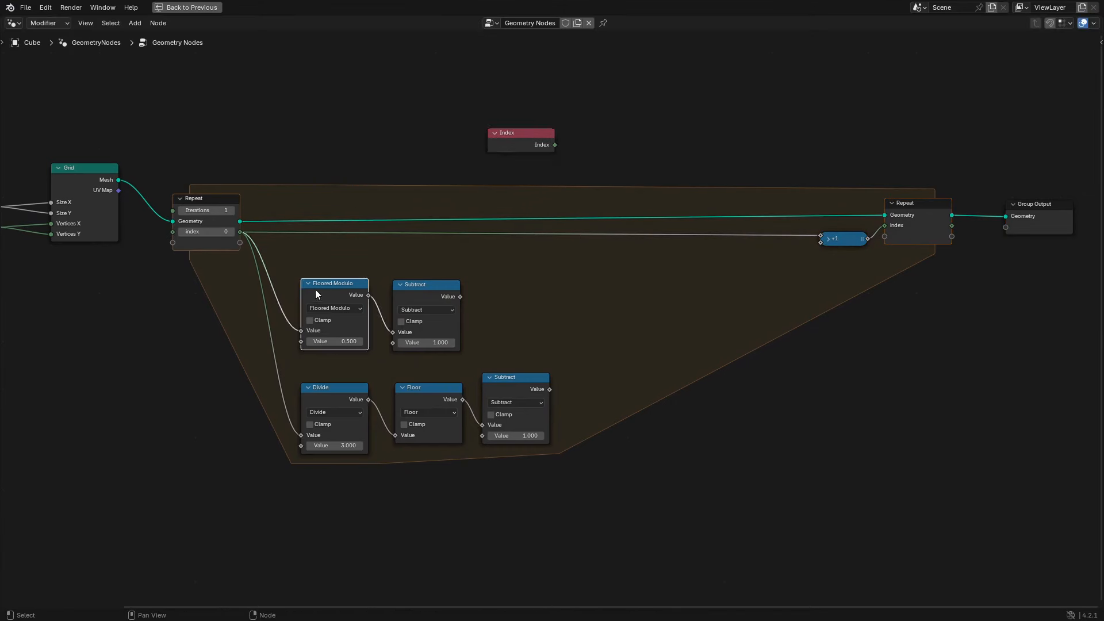
pyautogui.hotkey('shift', 'd')
pyautogui.click(690, 109)
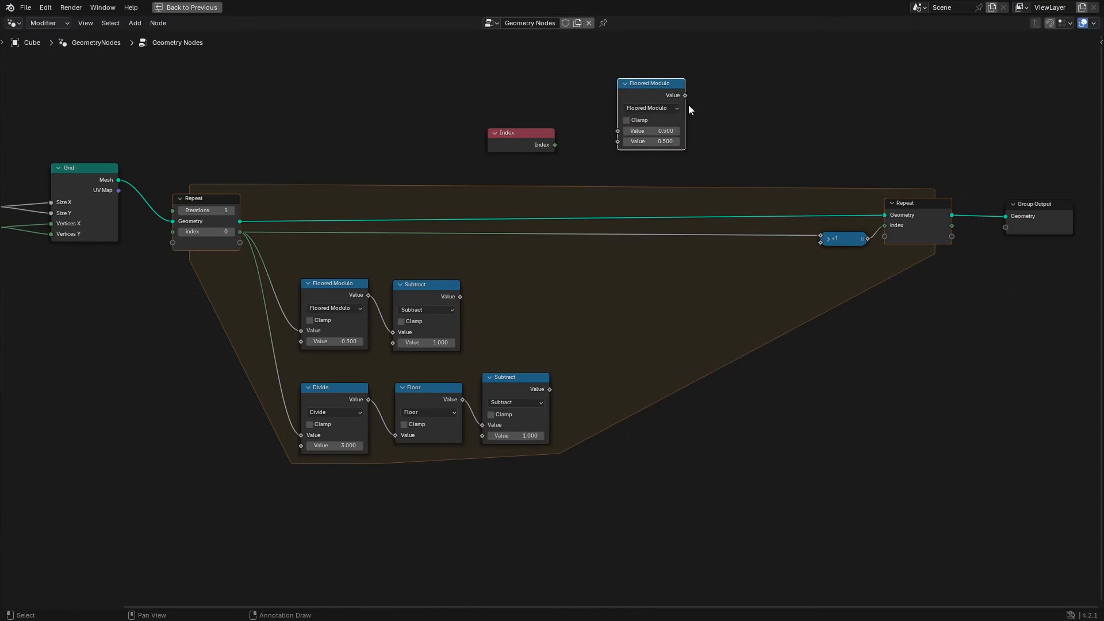
pyautogui.scroll(1, 581, 202)
pyautogui.moveTo(516, 165); pyautogui.dragTo(524, 133)
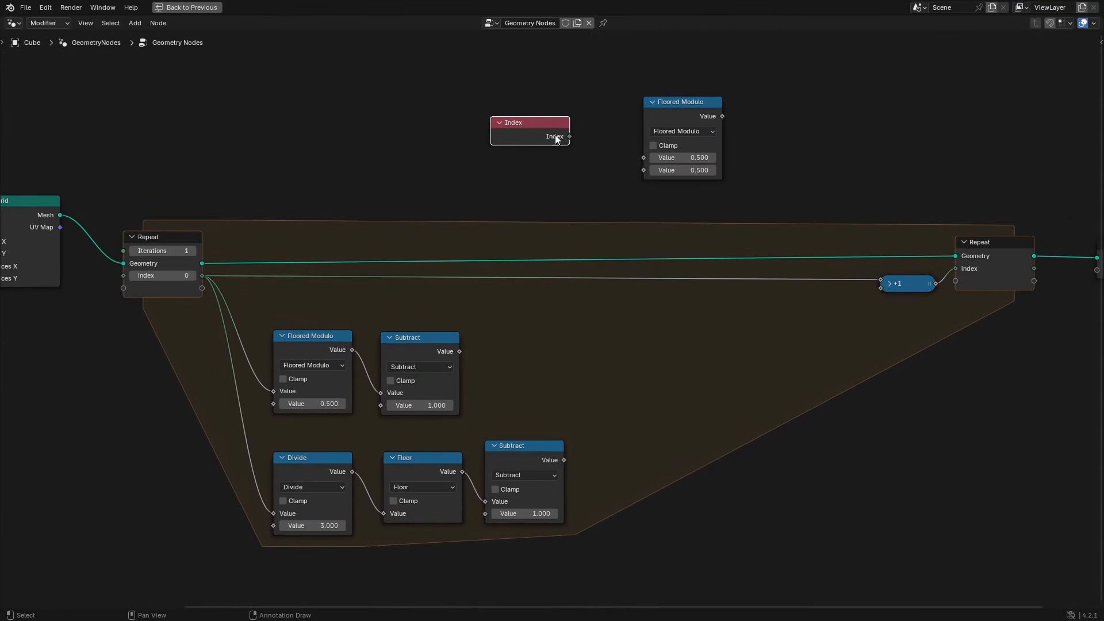
pyautogui.moveTo(568, 137); pyautogui.dragTo(643, 157)
# - Place a copy of the parameters node below the Index node and link grid_resolution to the Floored Modulo's second value
pyautogui.scroll(-3, 228, 246)
pyautogui.hotkey('shift', 'd')
pyautogui.click(491, 256)
pyautogui.scroll(4, 529, 218)
pyautogui.moveTo(399, 189); pyautogui.dragTo(624, 182)
pyautogui.moveTo(499, 133); pyautogui.dragTo(502, 96)
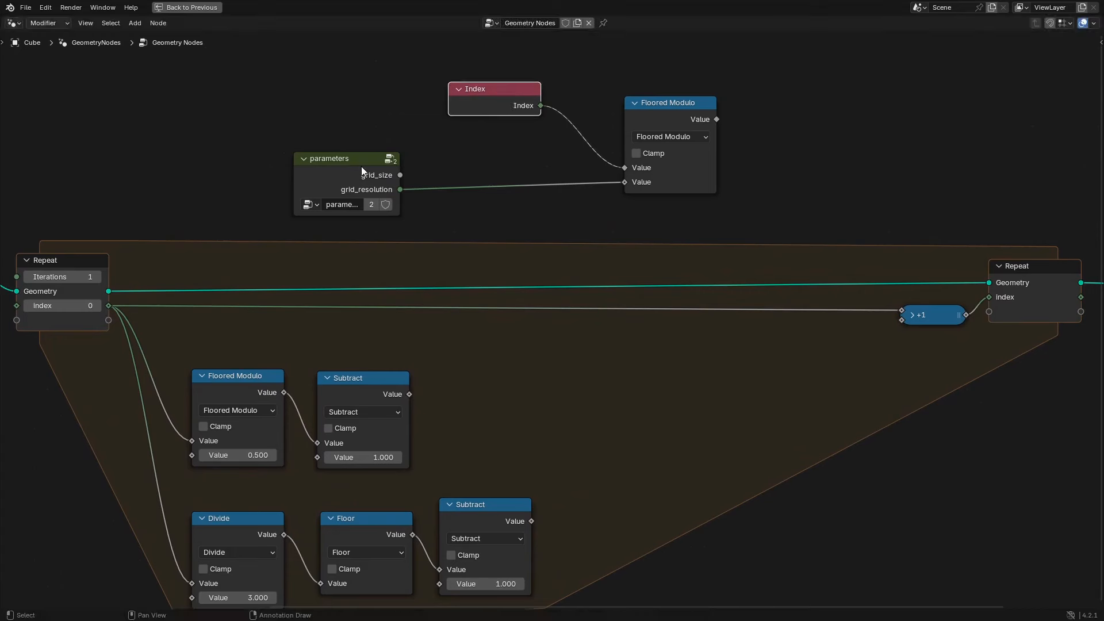
# - Duplicate the upper Floored Modulo node below itself with its input links kept, and make the copy a Divide
pyautogui.moveTo(667, 122); pyautogui.dragTo(667, 66)
pyautogui.hotkey('ctrl', 'shift', 'd')
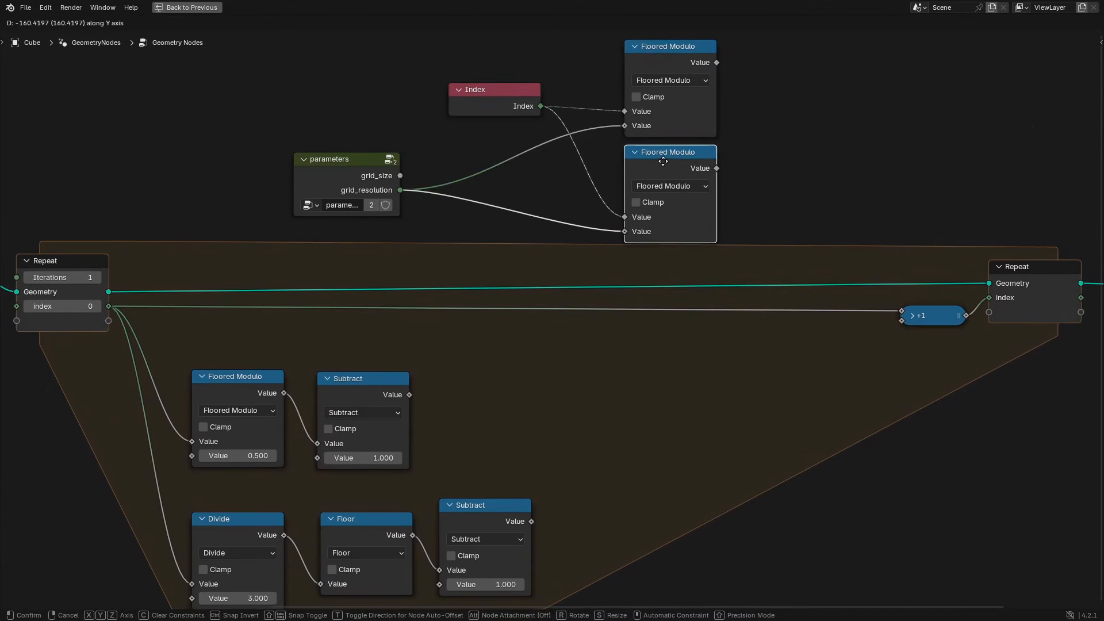
pyautogui.click(665, 162)
pyautogui.click(663, 189)
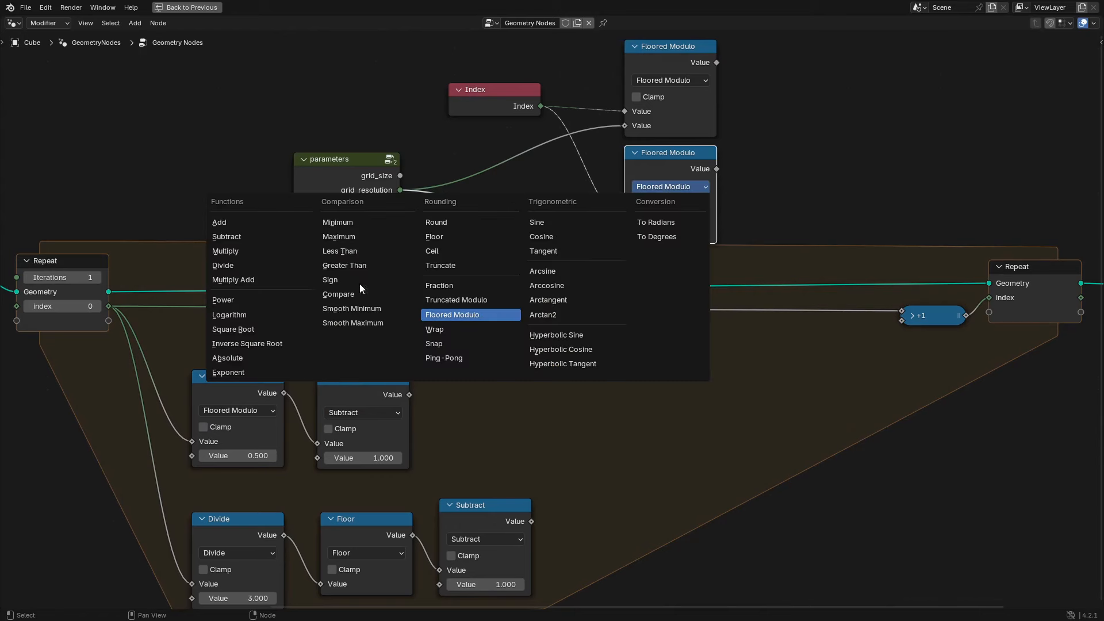
pyautogui.click(266, 260)
pyautogui.moveTo(809, 195); pyautogui.dragTo(601, 229, button='middle')
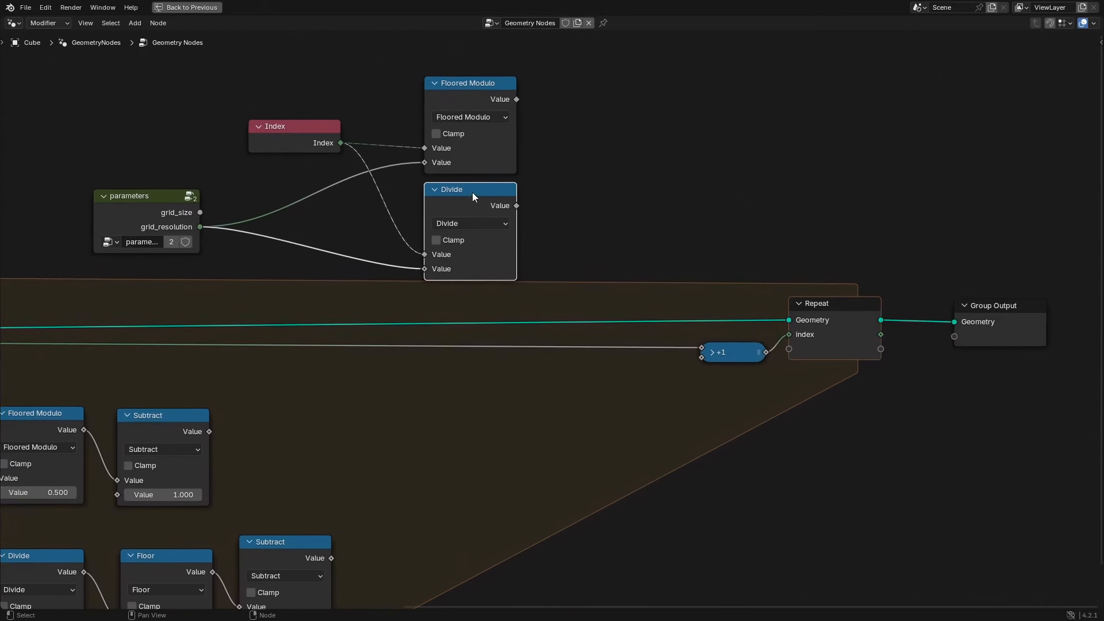
# - Duplicate the upper Divide node beside itself as a Floor node and link the Divide result into it
pyautogui.hotkey('shift', 'd')
pyautogui.click(600, 196)
pyautogui.click(585, 226)
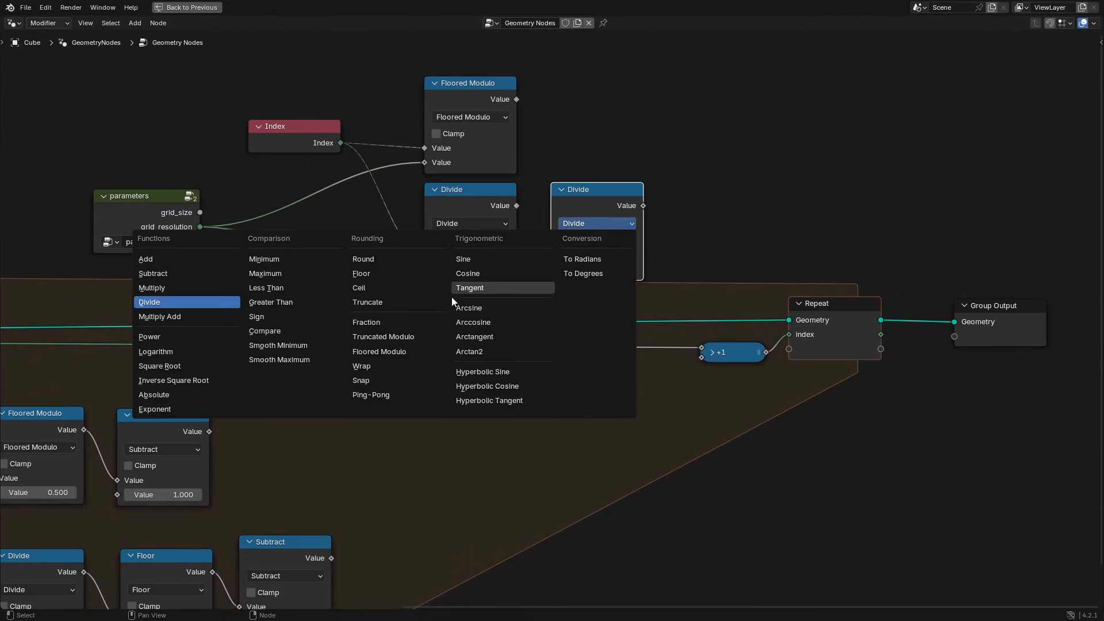
pyautogui.click(364, 273)
pyautogui.moveTo(516, 206); pyautogui.dragTo(543, 254)
pyautogui.moveTo(588, 192); pyautogui.dragTo(569, 196)
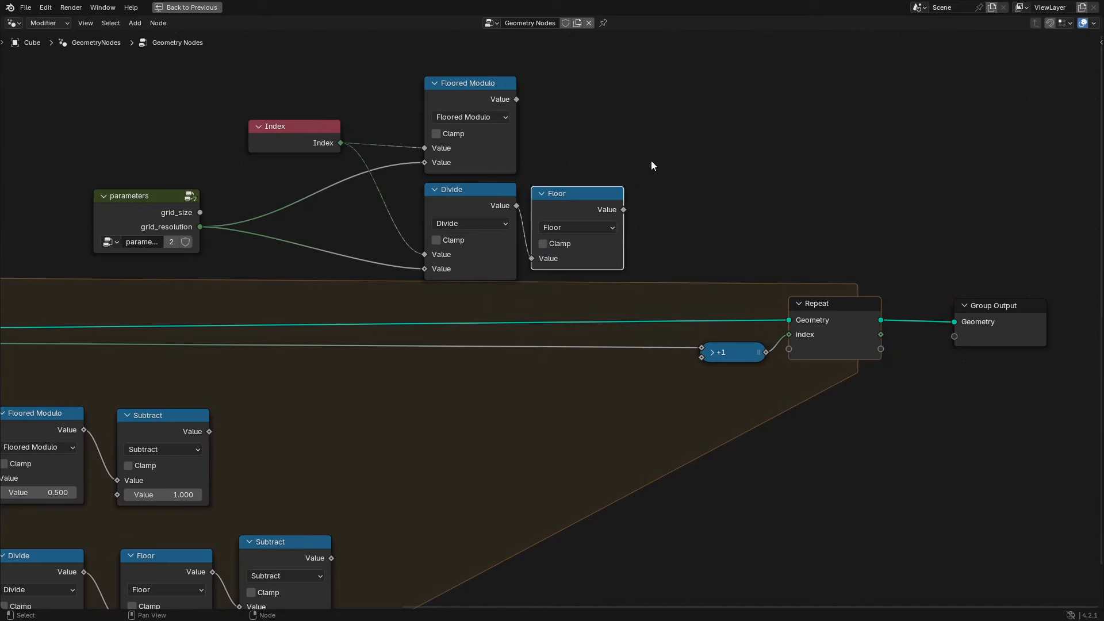
pyautogui.click(653, 160)
# - Tidy the Index and parameters nodes, enclose all five upper nodes in a frame, and move it clear of the Repeat Zone
pyautogui.scroll(-2, 583, 202)
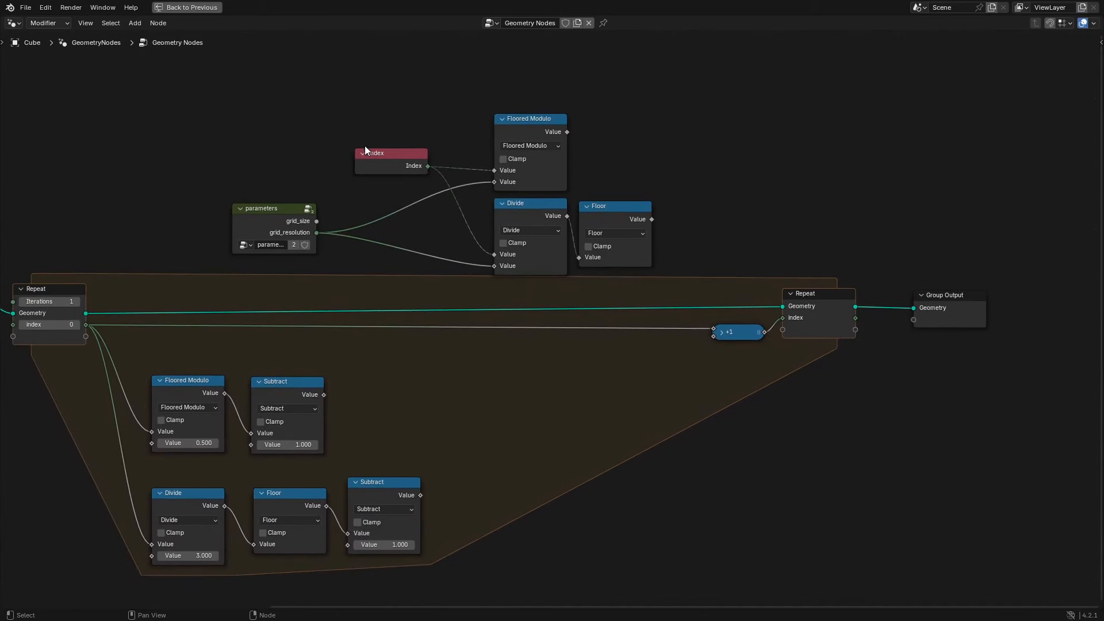
pyautogui.moveTo(381, 158); pyautogui.dragTo(377, 160)
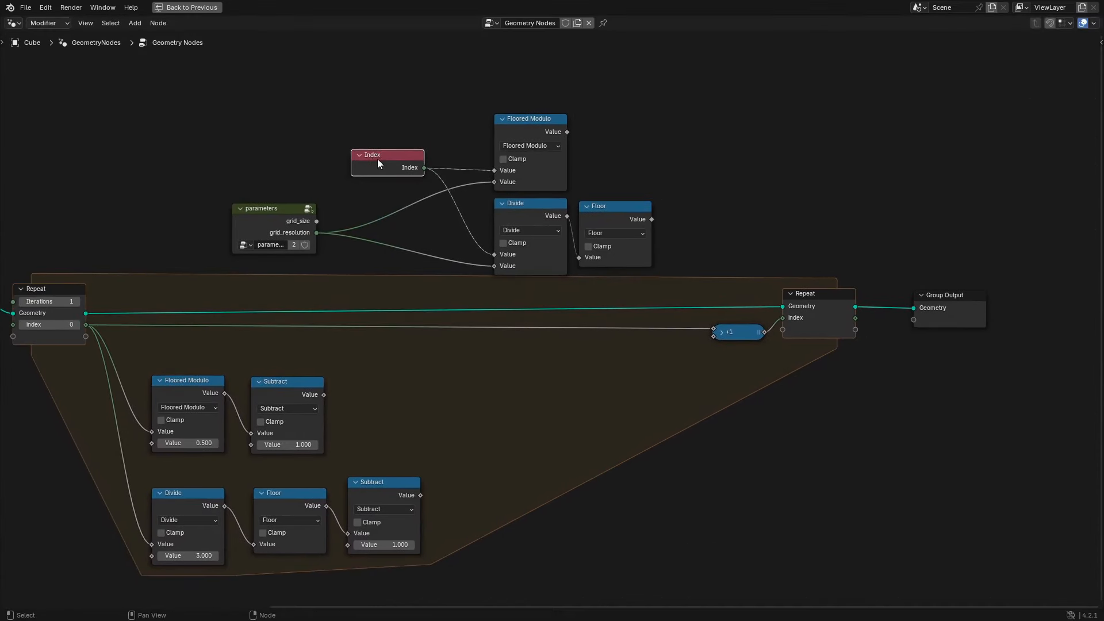
pyautogui.moveTo(258, 232); pyautogui.dragTo(366, 228)
pyautogui.moveTo(319, 116); pyautogui.dragTo(678, 247)
pyautogui.hotkey('ctrl', 'j')
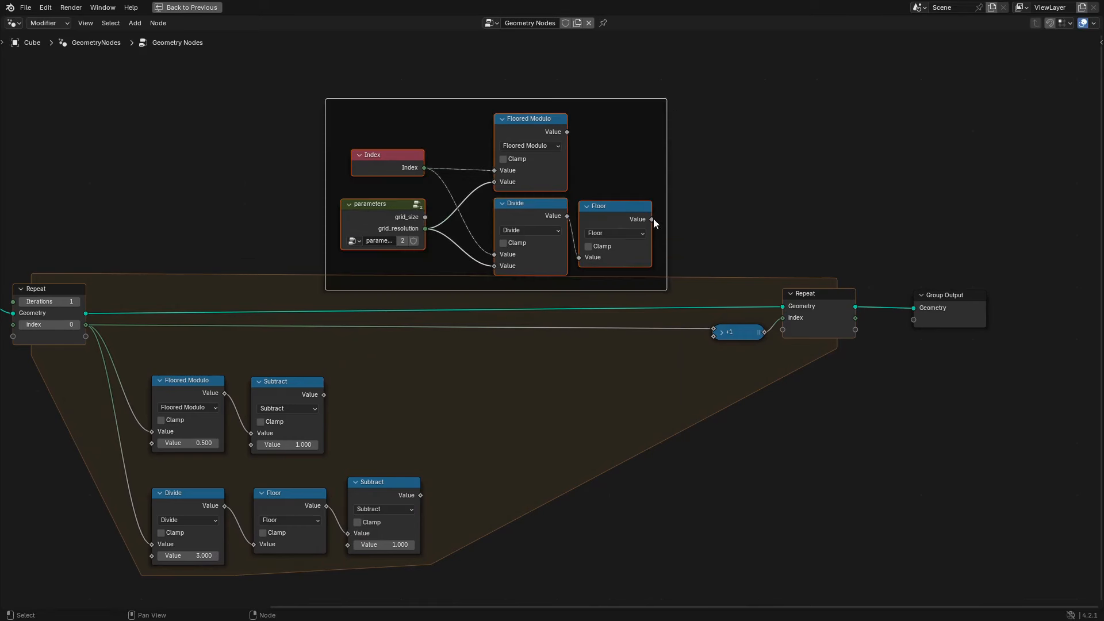
pyautogui.moveTo(635, 102); pyautogui.dragTo(583, 77)
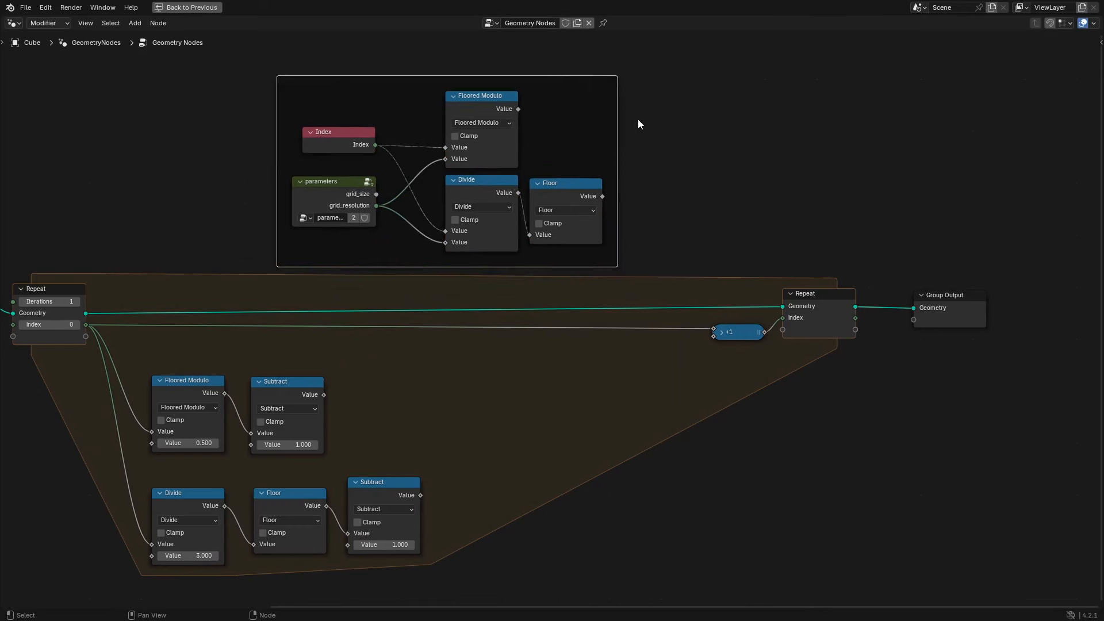
# - Label the new frame "index to coordinates" and nudge it slightly farther from the Repeat Zone
pyautogui.press('n')
pyautogui.click(1028, 70)
pyautogui.write('index to ')
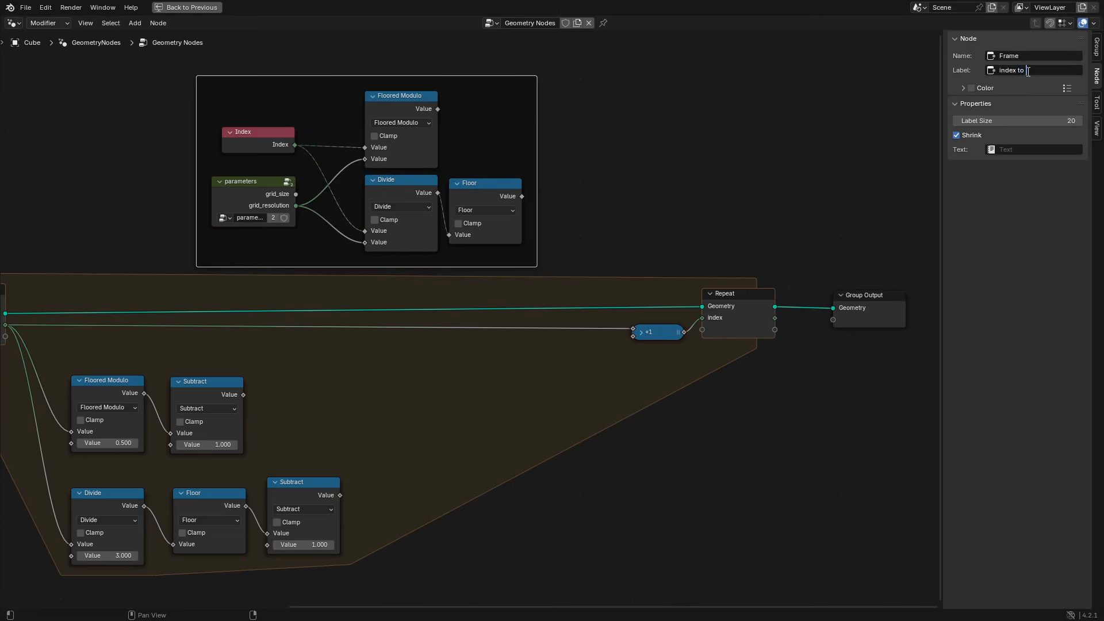
pyautogui.write('coordinates')
pyautogui.press('Return')
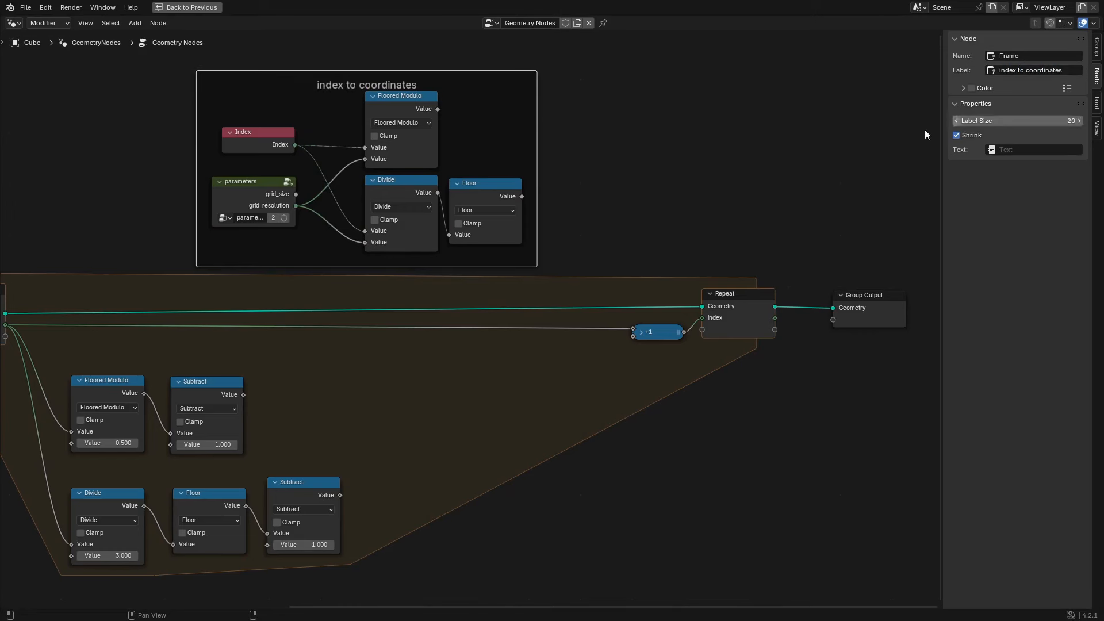
pyautogui.moveTo(468, 80); pyautogui.dragTo(452, 76)
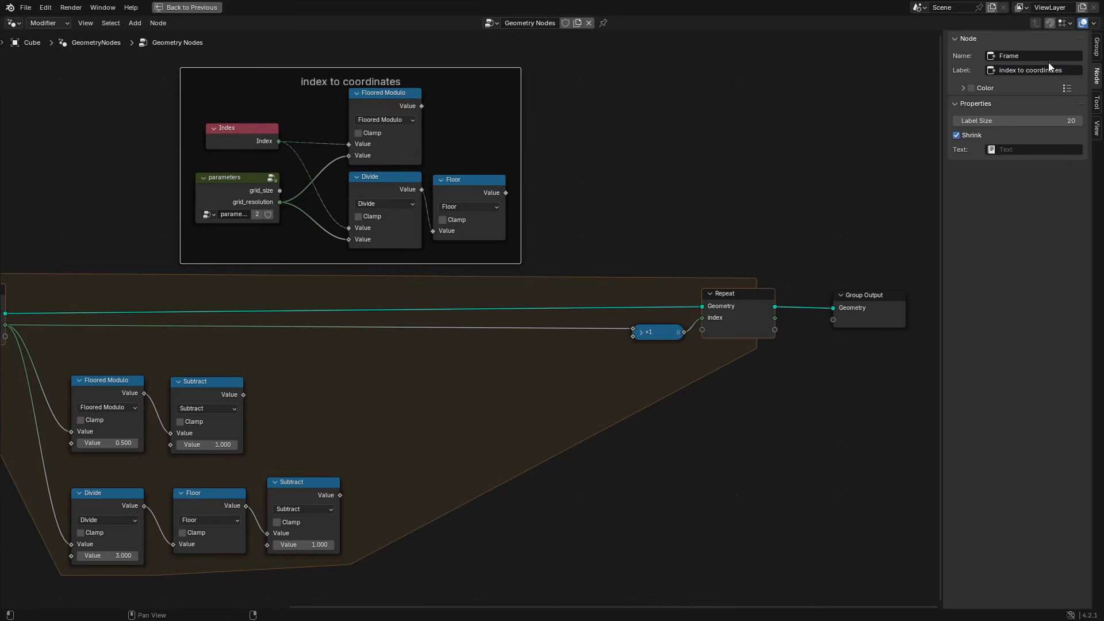
# - Relabel the upper frame "index to xy"
pyautogui.click(1066, 69)
pyautogui.write('xy')
pyautogui.press('Return')
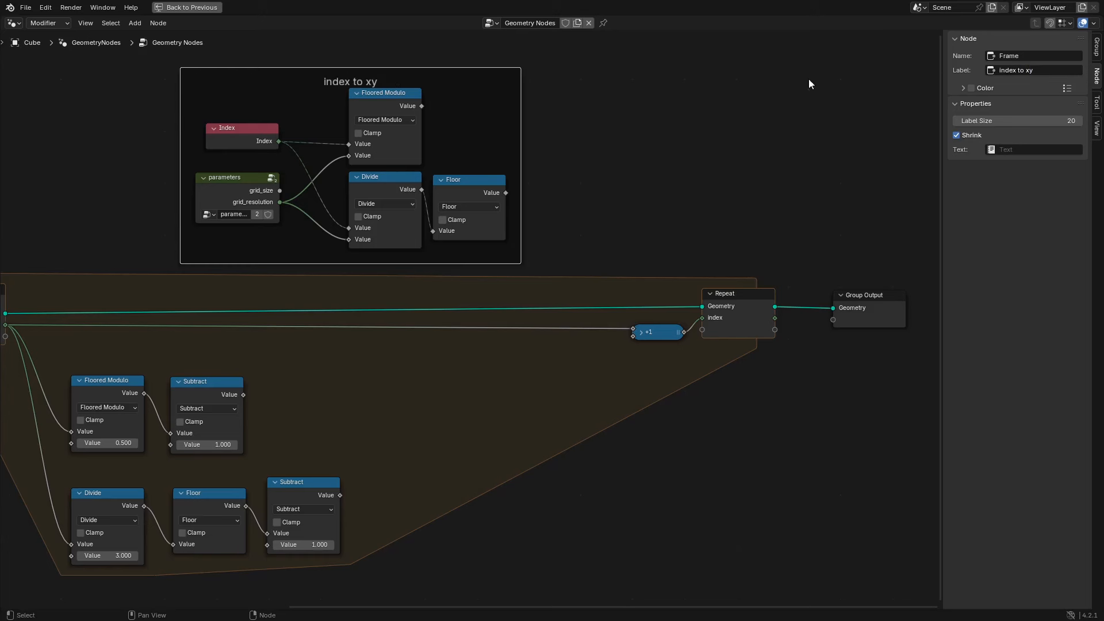
# - Set the upper frame's label back to "index to coordinates"
pyautogui.click(1070, 71)
pyautogui.press('BackSpace')
pyautogui.press('BackSpace')
pyautogui.write('coordinates (xy)')
pyautogui.press('Return')
pyautogui.press('BackSpace')
pyautogui.press('BackSpace')
pyautogui.press('BackSpace')
pyautogui.press('BackSpace')
pyautogui.press('BackSpace')
pyautogui.press('Return')
pyautogui.click(620, 128)
# - Duplicate the upper Floor node beside the frame, detach it from the frame, and turn it into two stacked Add nodes
pyautogui.moveTo(556, 181); pyautogui.dragTo(432, 206, button='middle')
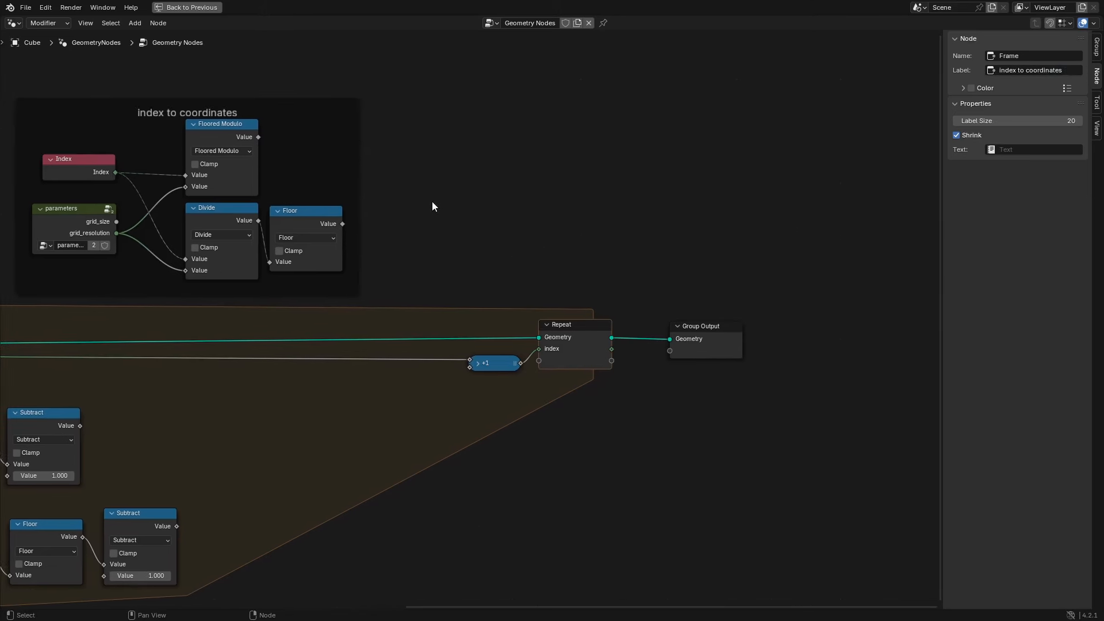
pyautogui.click(306, 211)
pyautogui.hotkey('shift', 'd')
pyautogui.click(493, 191)
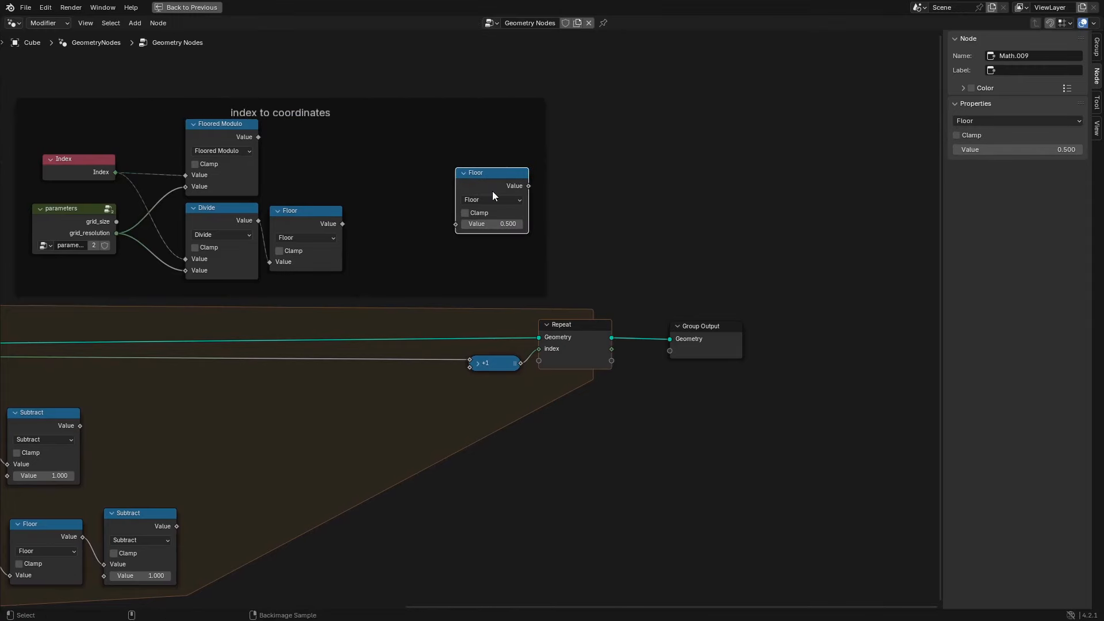
pyautogui.hotkey('alt', 'p')
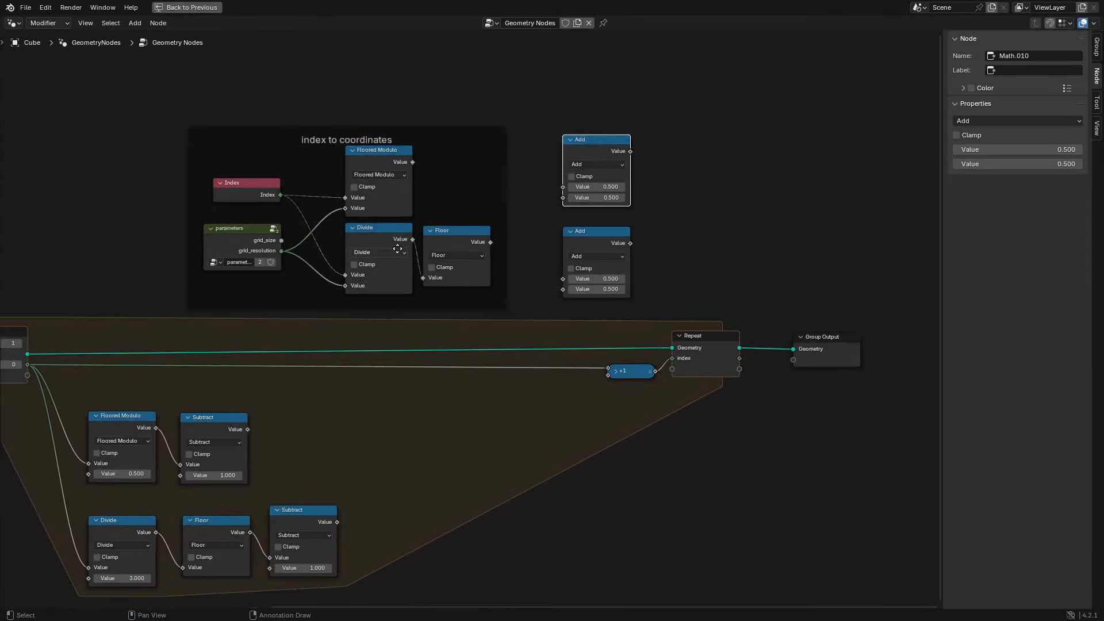
# - Link Floored Modulo and the lower Subtract into the upper Add, and Floor and the upper Subtract into the lower Add
pyautogui.moveTo(252, 425); pyautogui.dragTo(375, 372, button='middle')
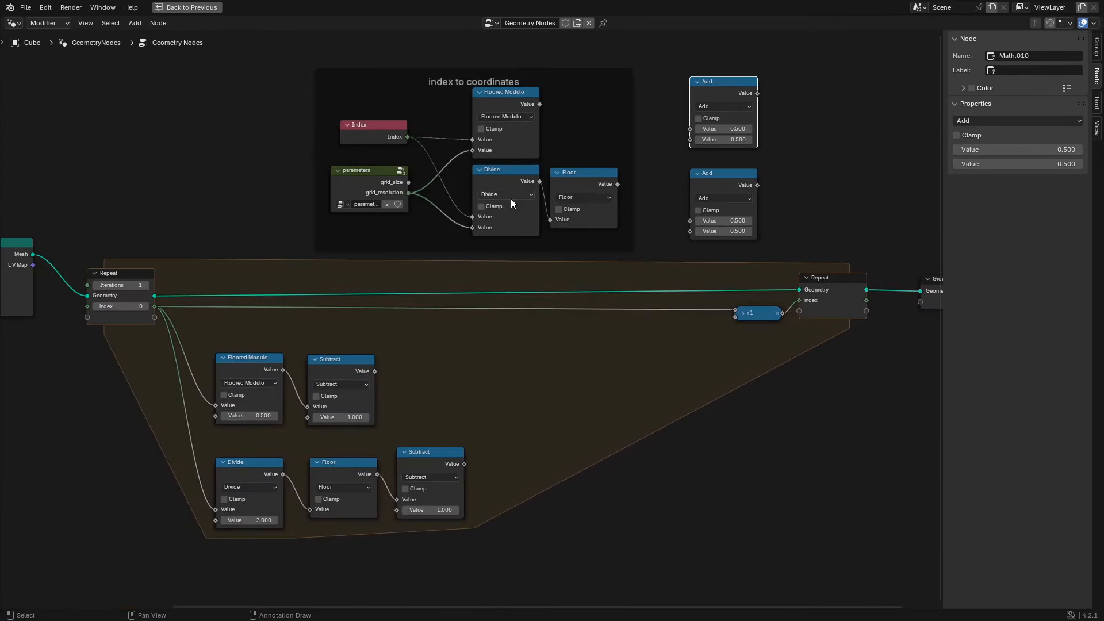
pyautogui.moveTo(375, 371); pyautogui.dragTo(695, 229)
pyautogui.moveTo(617, 184); pyautogui.dragTo(690, 220)
pyautogui.moveTo(464, 464); pyautogui.dragTo(690, 140)
pyautogui.moveTo(540, 104); pyautogui.dragTo(690, 128)
# - Group the framed nodes together with both Add nodes and name the node group "get_neighbor_index"
pyautogui.scroll(-2, 517, 92)
pyautogui.moveTo(348, 59); pyautogui.dragTo(690, 245)
pyautogui.hotkey('ctrl', 'g')
pyautogui.press('Tab')
pyautogui.click(633, 182)
pyautogui.write('get_neighbor_index')
pyautogui.press('Return')
# - Inside the get_neighbor_index group, make the inputs integers named "x_offset" and "y_offset", and save the file
pyautogui.press('Tab')
pyautogui.click(1045, 209)
pyautogui.click(1035, 327)
pyautogui.doubleClick(988, 167)
pyautogui.write('x_offset')
pyautogui.press('Return')
pyautogui.doubleClick(984, 179)
pyautogui.write('y_offset')
pyautogui.press('Return')
pyautogui.hotkey('ctrl', 's')
pyautogui.press('n')
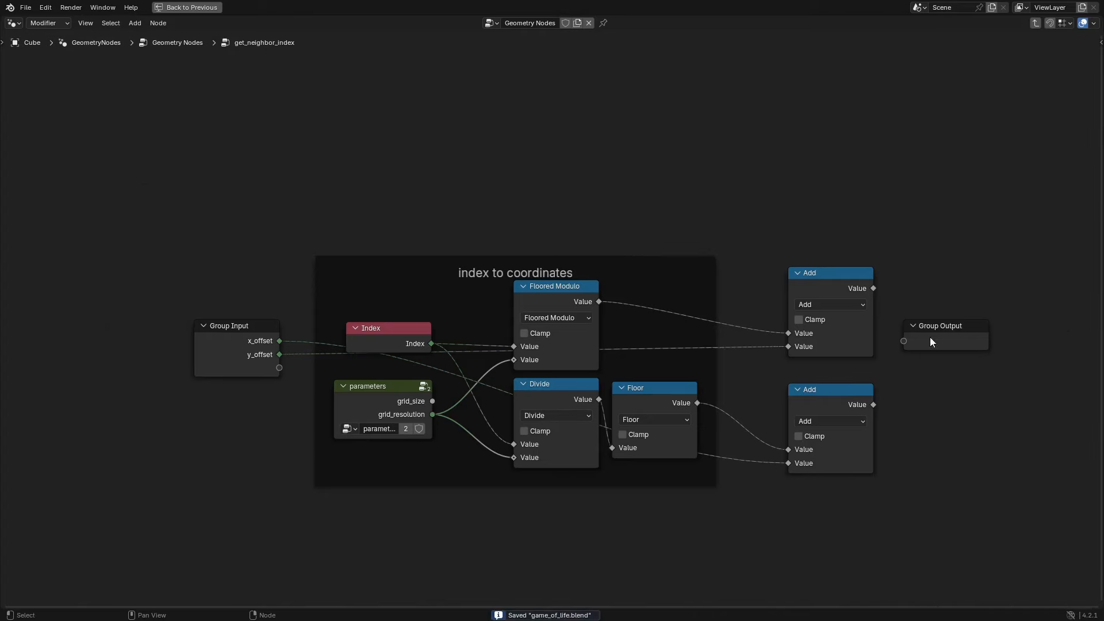
# - Move the Group Output farther away and duplicate the Floored Modulo node beyond the Add nodes, detached from its frame
pyautogui.scroll(-4, 925, 349)
pyautogui.moveTo(610, 244); pyautogui.dragTo(874, 236)
pyautogui.moveTo(506, 179); pyautogui.dragTo(601, 328)
pyautogui.scroll(1, 588, 323)
pyautogui.click(322, 216)
pyautogui.hotkey('shift', 'd')
pyautogui.click(646, 215)
pyautogui.hotkey('alt', 'p')
# - Duplicate the parameters node below the Add nodes and detach the copy from its frame
pyautogui.click(199, 281)
pyautogui.hotkey('shift', 'd')
pyautogui.click(598, 375)
pyautogui.hotkey('alt', 'p')
# - Position the two copies and link the upper Add result and grid_resolution into the Floored Modulo copy
pyautogui.scroll(1, 598, 374)
pyautogui.moveTo(630, 192); pyautogui.dragTo(683, 193)
pyautogui.moveTo(610, 376); pyautogui.dragTo(507, 385)
pyautogui.moveTo(679, 193); pyautogui.dragTo(643, 194)
pyautogui.moveTo(529, 402); pyautogui.dragTo(620, 251)
pyautogui.moveTo(519, 198); pyautogui.dragTo(613, 240)
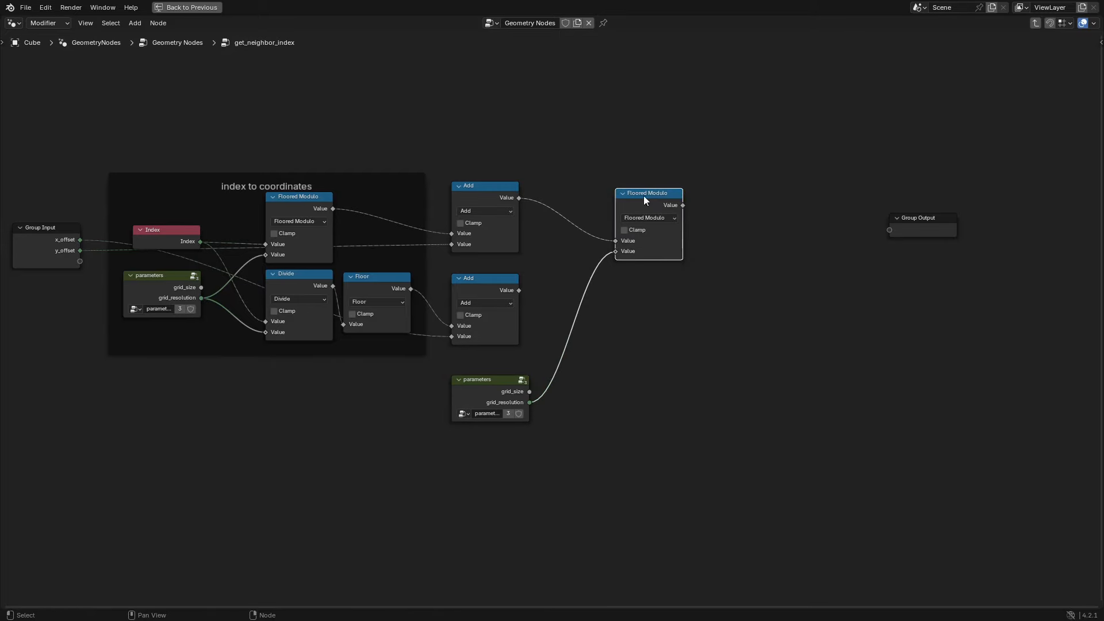
# - Duplicate the new Floored Modulo straight below itself with its links kept, and link the lower Add result into it
pyautogui.moveTo(646, 199); pyautogui.dragTo(614, 195)
pyautogui.hotkey('ctrl', 'shift', 'd')
pyautogui.press('y')
pyautogui.click(614, 287)
pyautogui.moveTo(519, 291); pyautogui.dragTo(584, 328)
# - Duplicate the lower Floored Modulo beside itself as a Multiply, link the modulo result and grid_resolution into it, and save
pyautogui.scroll(1, 610, 298)
pyautogui.click(628, 281)
pyautogui.hotkey('shift', 'd')
pyautogui.press('x')
pyautogui.click(725, 281)
pyautogui.click(720, 305)
pyautogui.click(370, 356)
pyautogui.moveTo(660, 290); pyautogui.dragTo(684, 330)
pyautogui.moveTo(528, 409); pyautogui.dragTo(684, 343)
pyautogui.moveTo(710, 285); pyautogui.dragTo(642, 315, button='middle')
pyautogui.hotkey('ctrl', 's')
# - Insert a Math node set to Add and link the upper Floored Modulo and Multiply results into it
pyautogui.hotkey('shift', 'a')
pyautogui.write('math')
pyautogui.press('Return')
pyautogui.click(717, 224)
pyautogui.moveTo(592, 222); pyautogui.dragTo(716, 278)
pyautogui.moveTo(688, 321); pyautogui.dragTo(716, 290)
pyautogui.moveTo(751, 240); pyautogui.dragTo(742, 243)
# - Link the final Add result to the Group Output and enclose the new parameters, modulo, Multiply and Add nodes in a frame
pyautogui.scroll(-2, 415, 428)
pyautogui.moveTo(427, 403); pyautogui.dragTo(443, 398)
pyautogui.keyDown('shift'); pyautogui.moveTo(498, 194); pyautogui.dragTo(745, 396); pyautogui.keyUp('shift')
pyautogui.moveTo(716, 252); pyautogui.dragTo(997, 261)
pyautogui.moveTo(491, 173); pyautogui.dragTo(838, 465)
pyautogui.hotkey('ctrl', 'j')
pyautogui.moveTo(552, 395); pyautogui.dragTo(547, 281)
# - Label the new frame "coordinates to index" and bring the Group Output close beside it
pyautogui.click(732, 206)
pyautogui.press('n')
pyautogui.doubleClick(1035, 70)
pyautogui.write('coordinates to index')
pyautogui.press('Return')
pyautogui.scroll(-1, 724, 426)
pyautogui.moveTo(718, 437); pyautogui.dragTo(656, 448, button='middle')
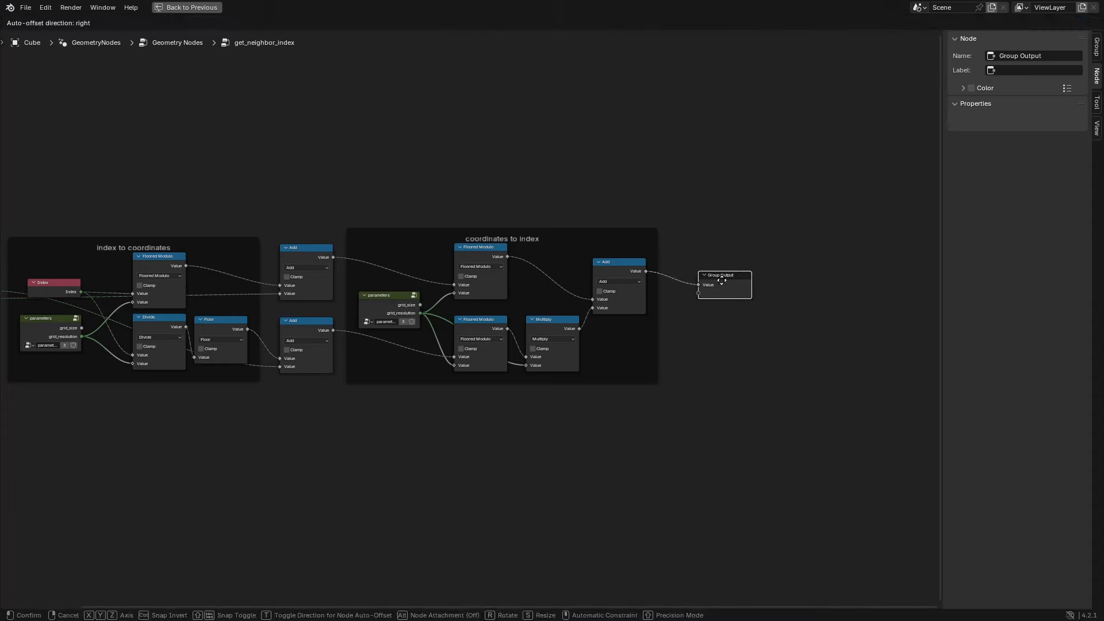
pyautogui.click(1000, 197)
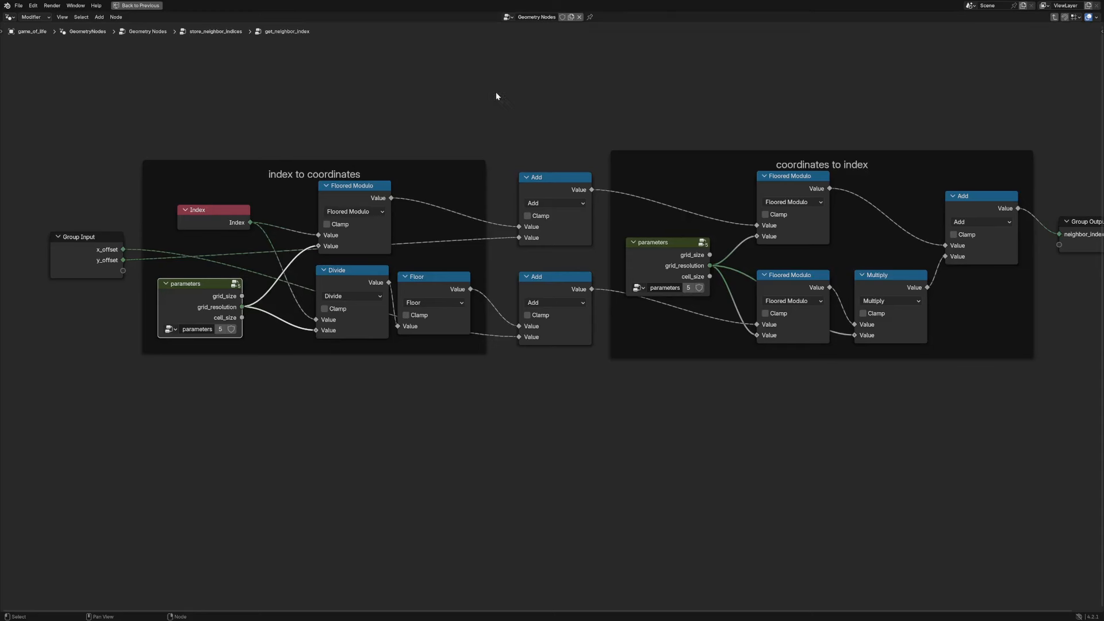
pyautogui.click(338, 176)
pyautogui.moveTo(340, 162); pyautogui.dragTo(300, 165)
pyautogui.click(279, 168)
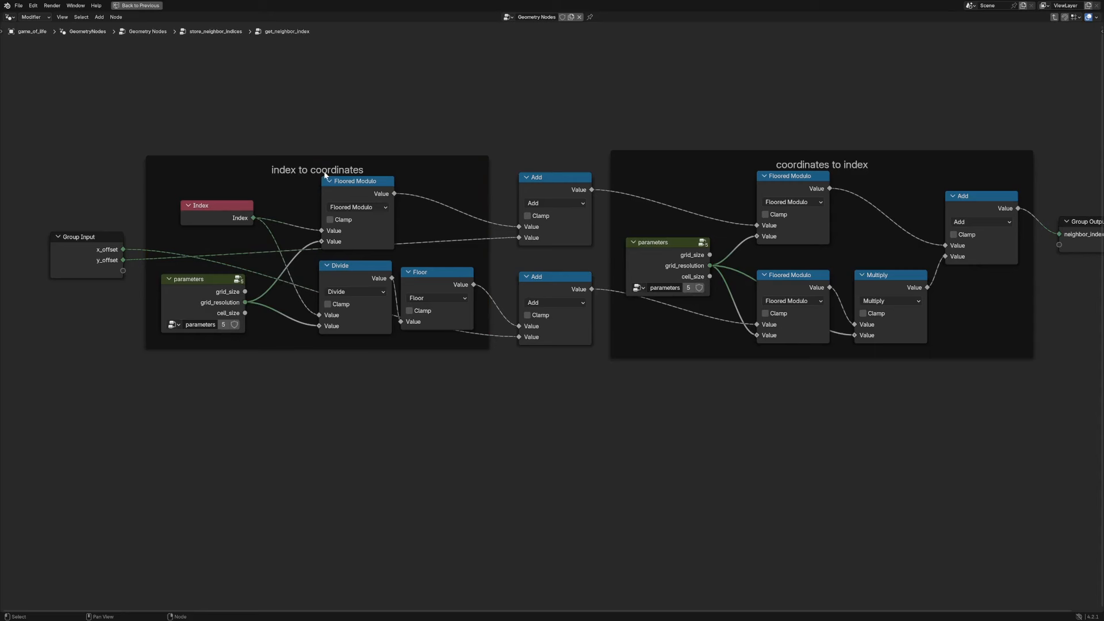
pyautogui.moveTo(229, 210); pyautogui.dragTo(232, 212)
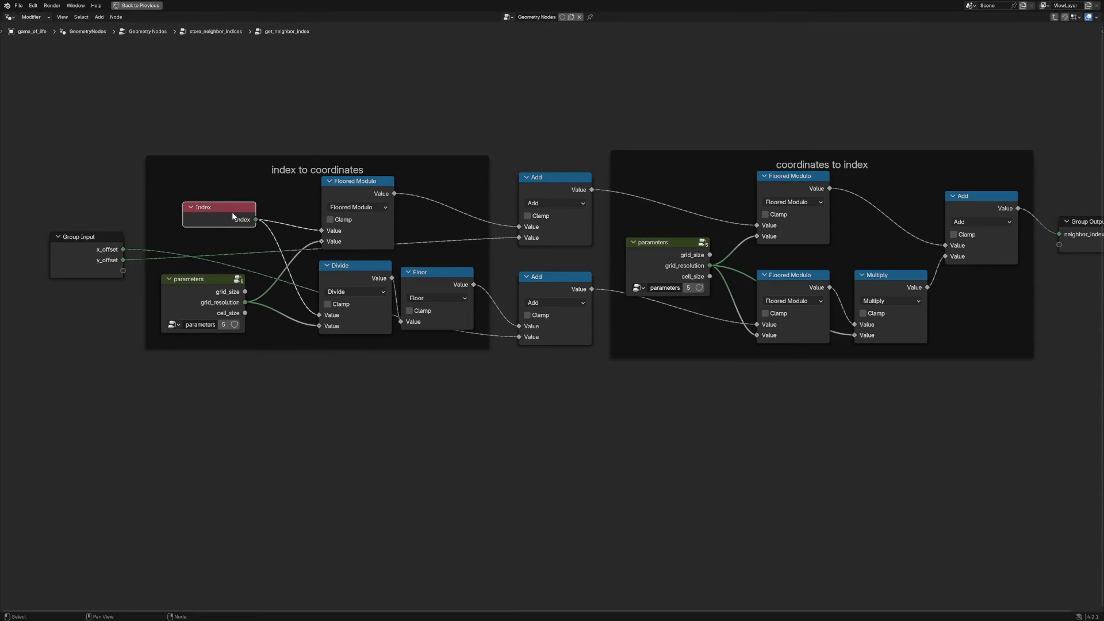
pyautogui.moveTo(350, 187); pyautogui.dragTo(345, 182)
pyautogui.click(204, 301)
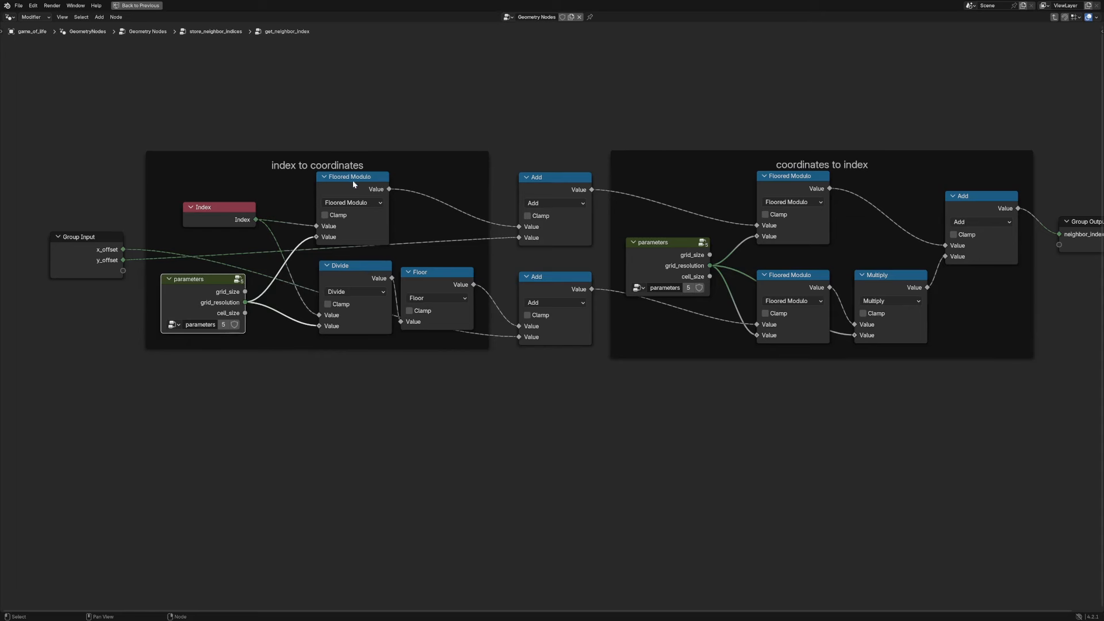
pyautogui.moveTo(353, 181); pyautogui.dragTo(356, 172)
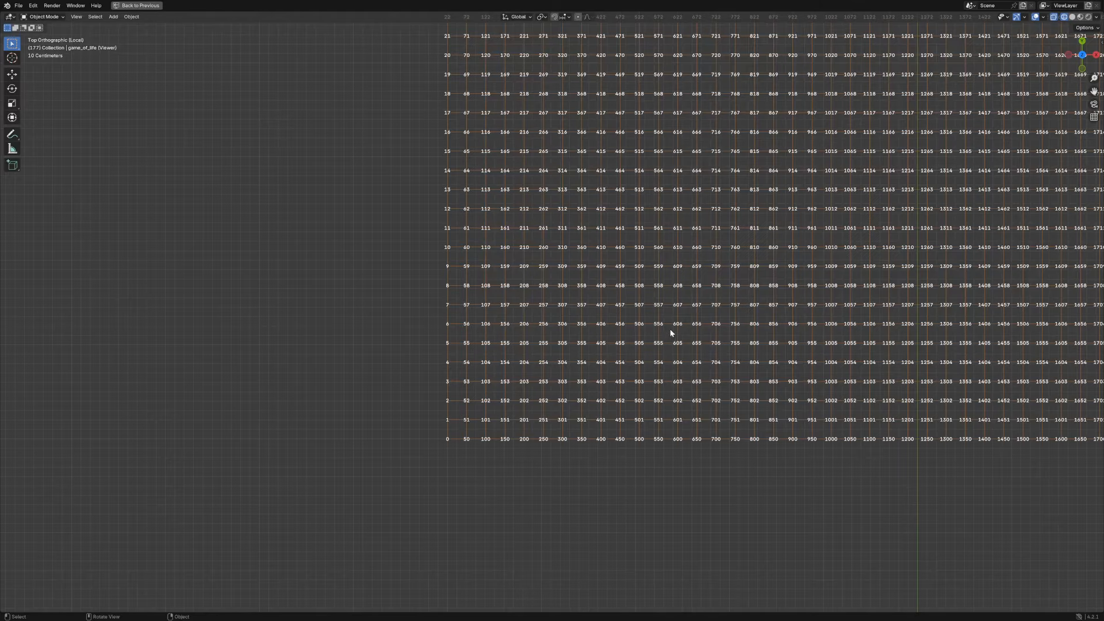
# - Examine how the grid's point indices are numbered from the corner point along its columns and rows
pyautogui.scroll(-5, 671, 333)
pyautogui.scroll(1, 633, 395)
pyautogui.keyDown('shift'); pyautogui.moveTo(635, 394); pyautogui.dragTo(544, 384, button='middle'); pyautogui.keyUp('shift')
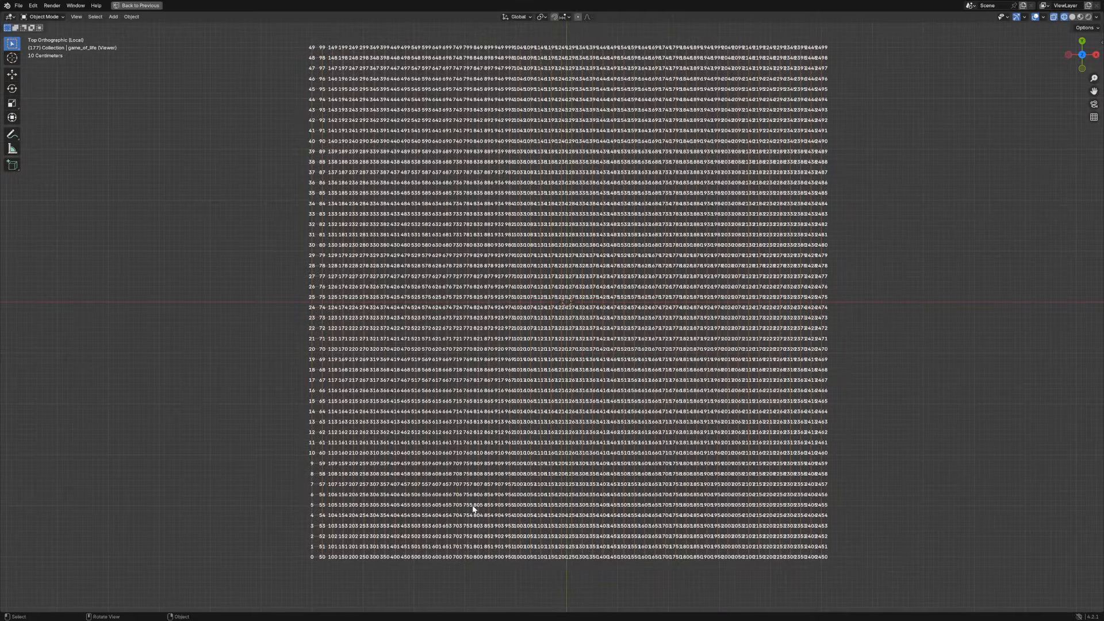
pyautogui.scroll(2, 473, 509)
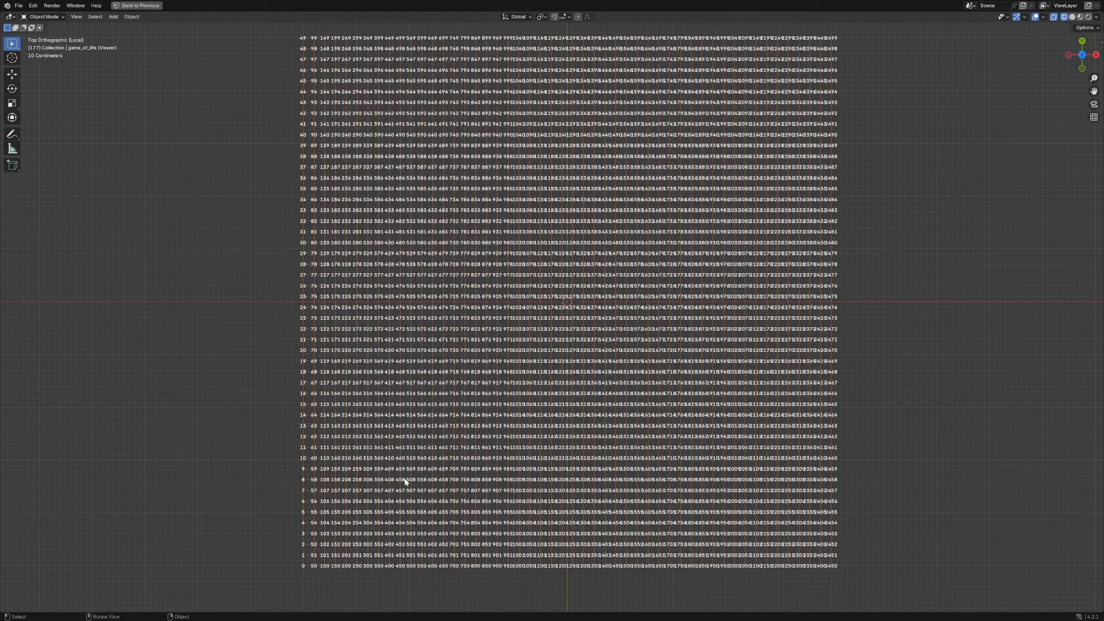
pyautogui.keyDown('shift'); pyautogui.moveTo(383, 495); pyautogui.dragTo(562, 353, button='middle'); pyautogui.keyUp('shift')
pyautogui.scroll(8, 510, 419)
pyautogui.keyDown('shift'); pyautogui.moveTo(519, 516); pyautogui.dragTo(521, 413, button='middle'); pyautogui.keyUp('shift')
pyautogui.scroll(1, 535, 376)
pyautogui.scroll(2, 458, 458)
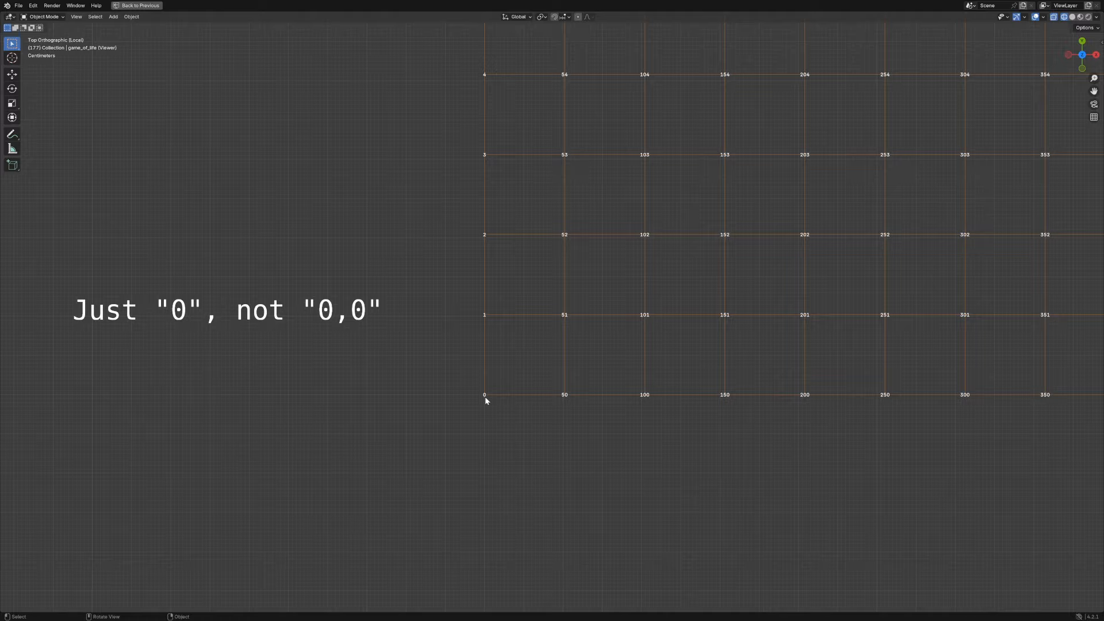
pyautogui.scroll(-6, 485, 396)
pyautogui.keyDown('shift'); pyautogui.moveTo(564, 328); pyautogui.dragTo(537, 437, button='middle'); pyautogui.keyUp('shift')
pyautogui.scroll(-1, 524, 430)
pyautogui.keyDown('shift'); pyautogui.moveTo(534, 371); pyautogui.dragTo(525, 494, button='middle'); pyautogui.keyUp('shift')
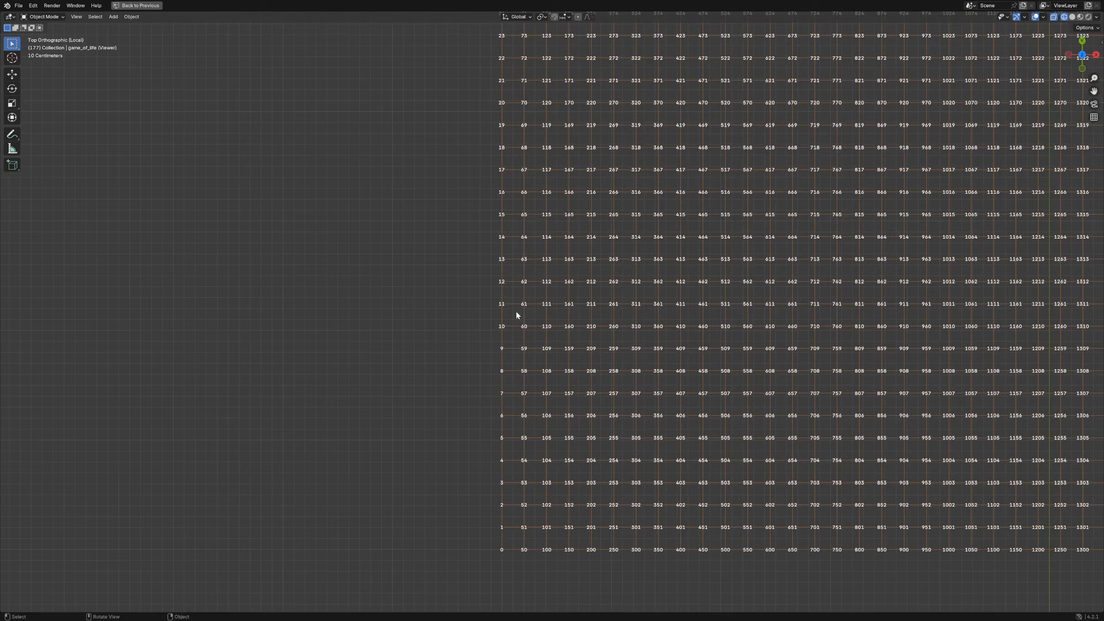
pyautogui.scroll(-6, 516, 315)
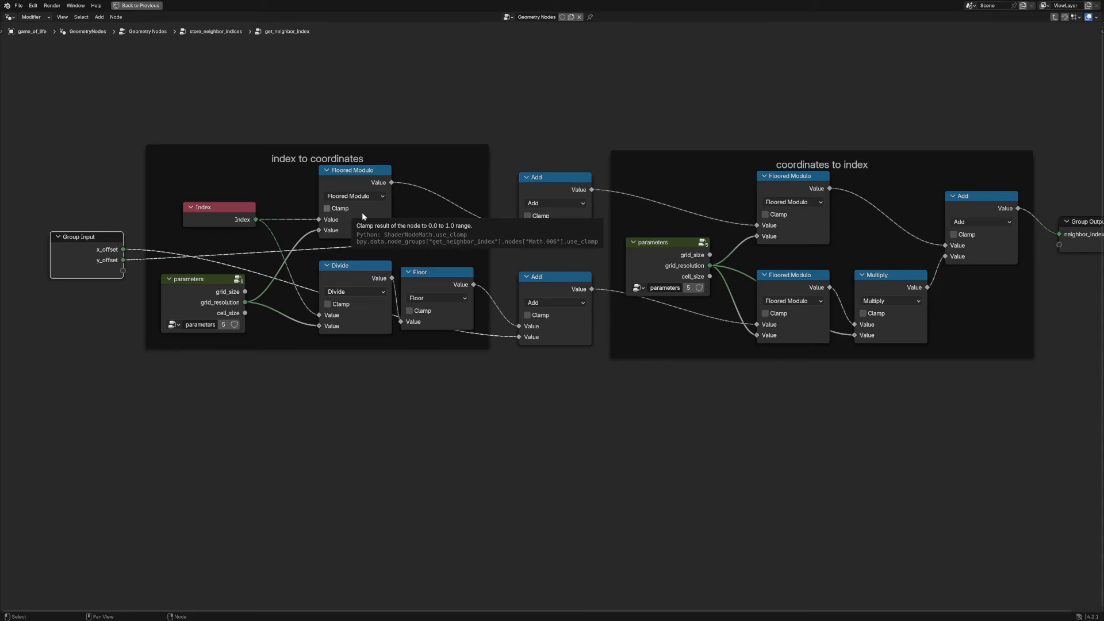
pyautogui.moveTo(355, 176)
pyautogui.mouseDown()
pyautogui.moveTo(339, 182)
pyautogui.moveTo(355, 179)
pyautogui.mouseUp()
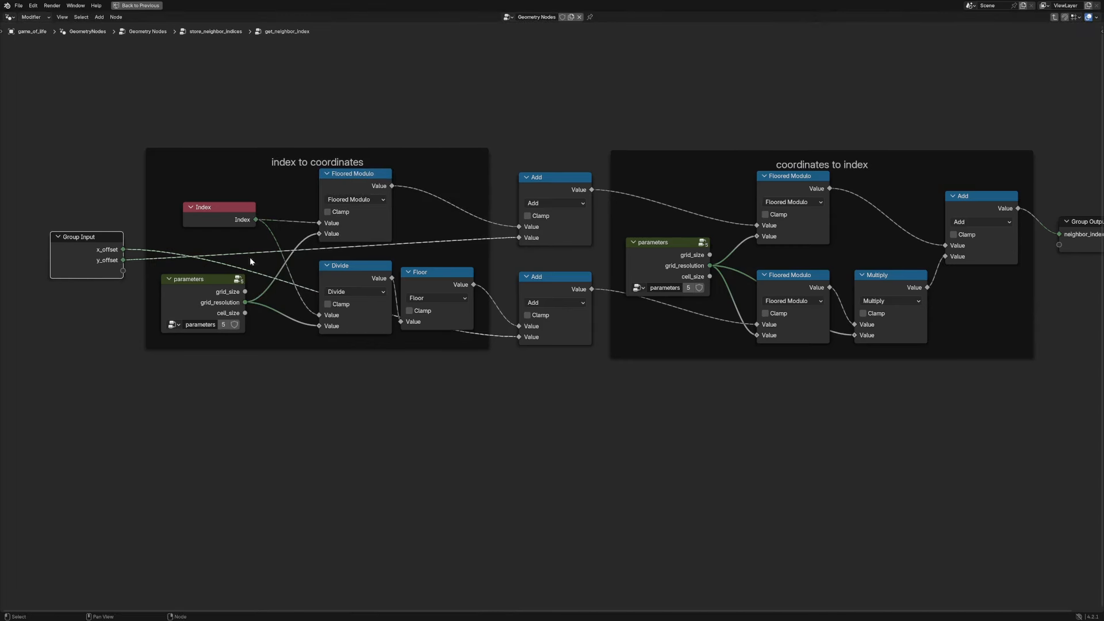
pyautogui.moveTo(561, 177); pyautogui.dragTo(552, 179)
pyautogui.moveTo(363, 181)
pyautogui.mouseDown()
pyautogui.moveTo(376, 174)
pyautogui.moveTo(366, 181)
pyautogui.mouseUp()
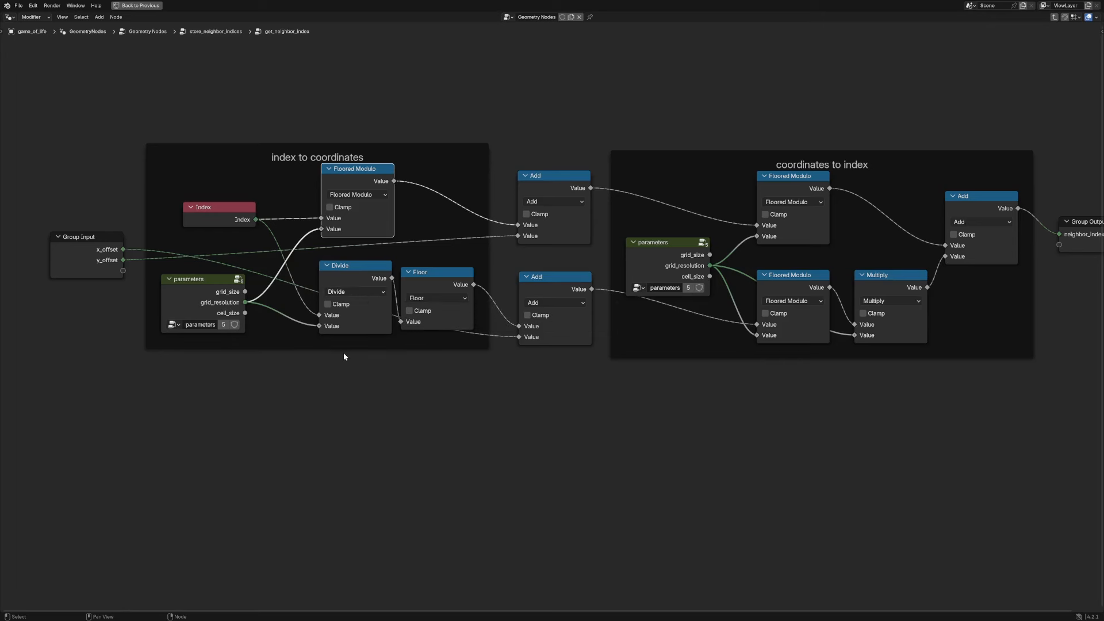
pyautogui.moveTo(227, 218); pyautogui.dragTo(212, 215)
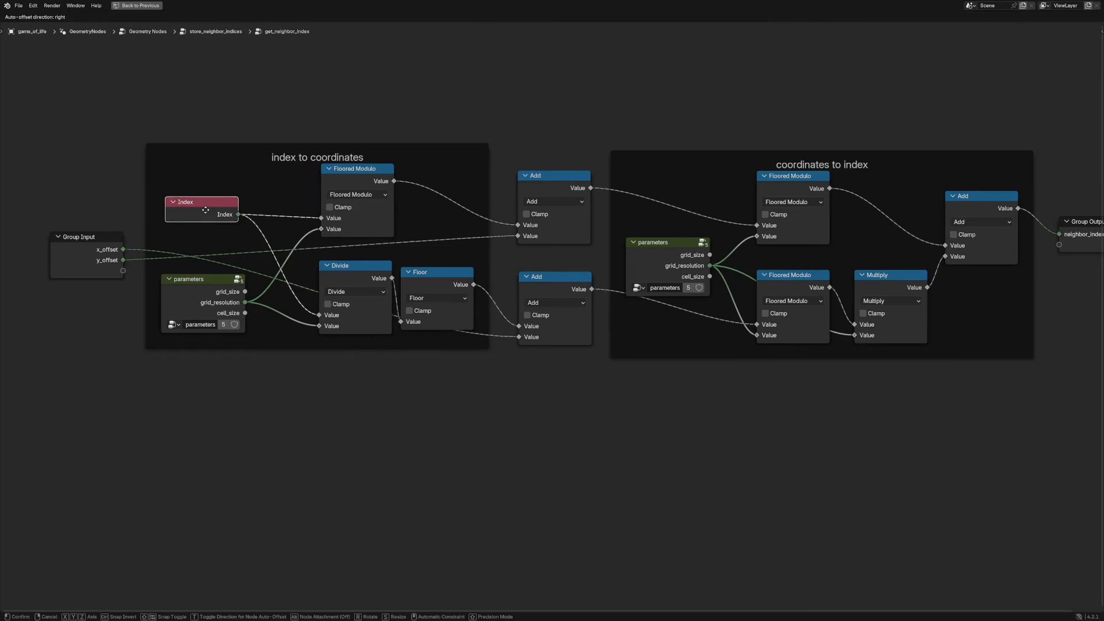
pyautogui.moveTo(361, 278); pyautogui.dragTo(350, 280)
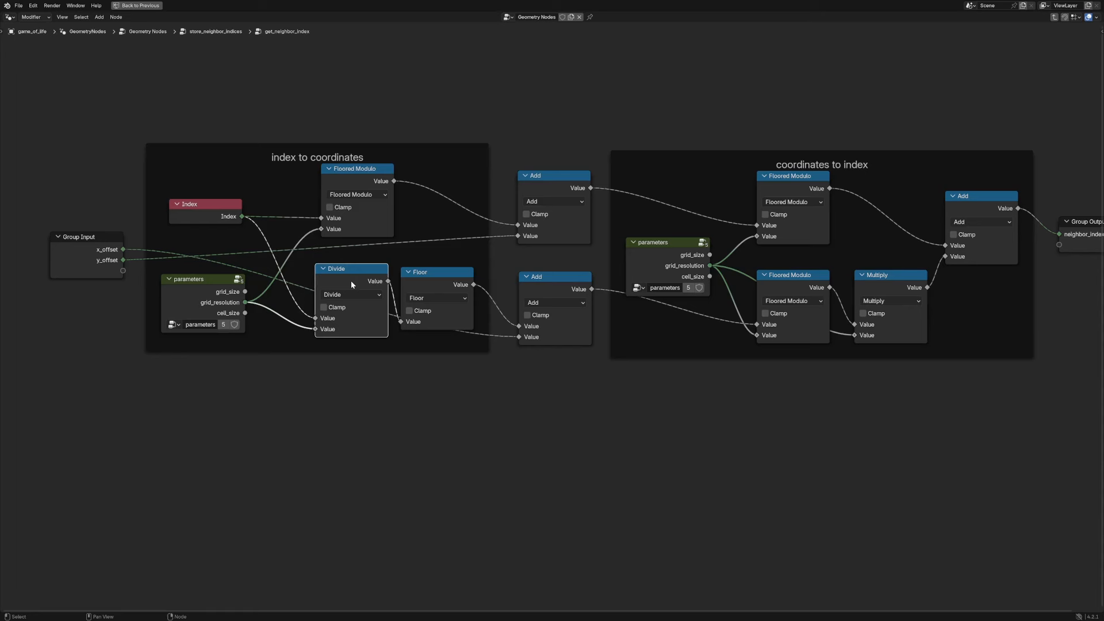
pyautogui.moveTo(234, 222); pyautogui.dragTo(230, 223)
pyautogui.moveTo(346, 282); pyautogui.dragTo(348, 274)
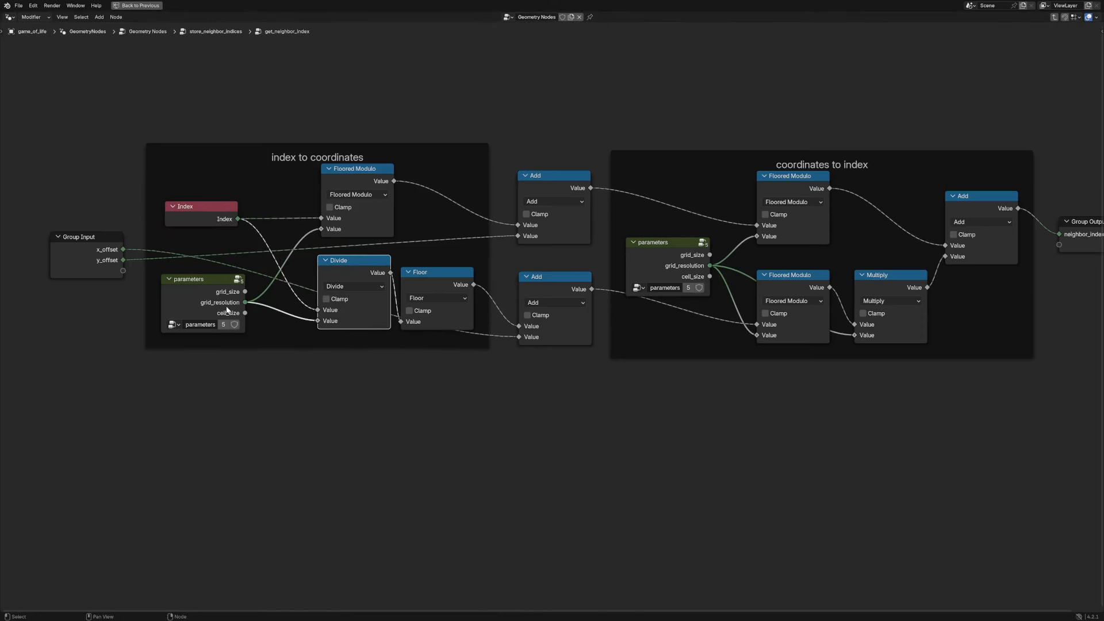
pyautogui.moveTo(446, 275); pyautogui.dragTo(450, 270)
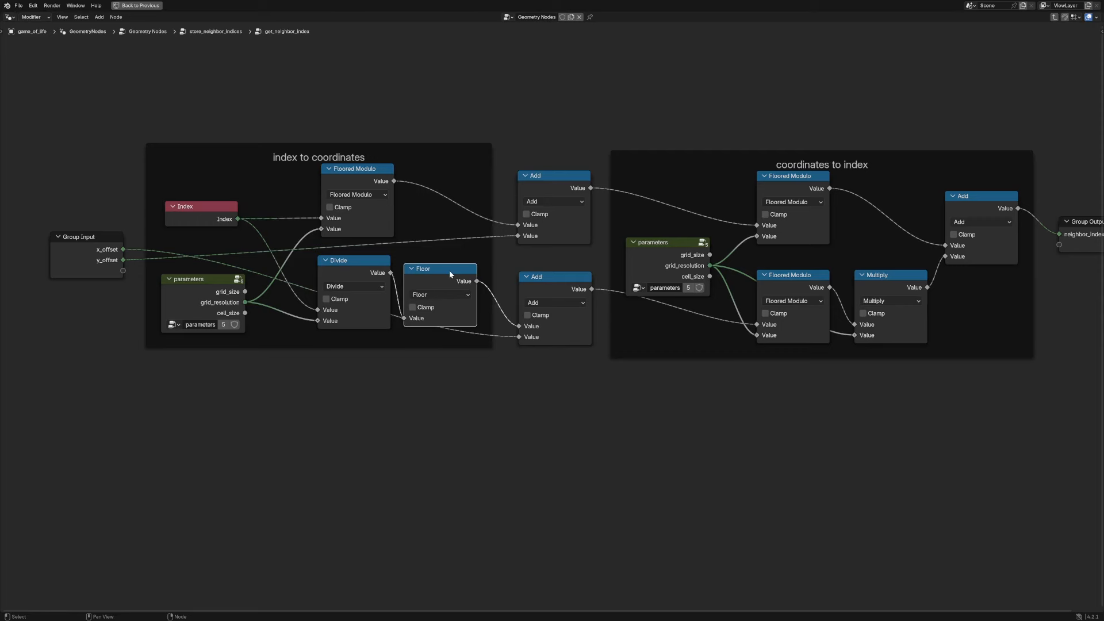
# - Trace the get_neighbor_index nodes from the offset inputs through the two Add nodes and the "coordinates to index" frame
pyautogui.moveTo(540, 260); pyautogui.dragTo(516, 236, button='middle')
pyautogui.moveTo(495, 107); pyautogui.dragTo(545, 379)
pyautogui.moveTo(89, 226); pyautogui.dragTo(91, 229)
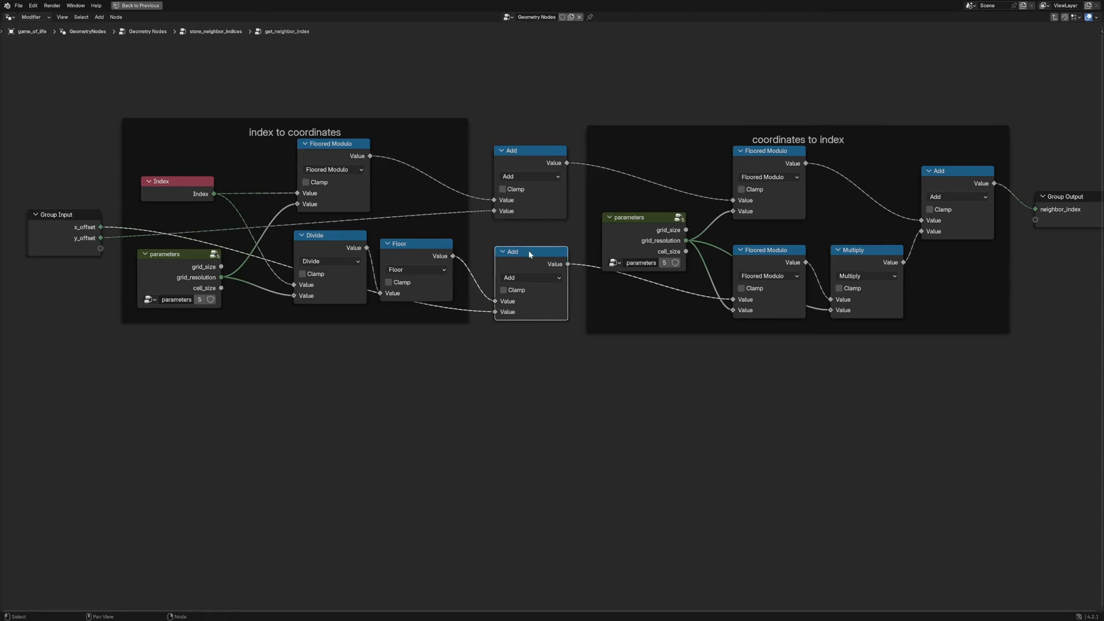
pyautogui.moveTo(526, 254); pyautogui.dragTo(526, 255)
pyautogui.moveTo(660, 368); pyautogui.dragTo(518, 365, button='middle')
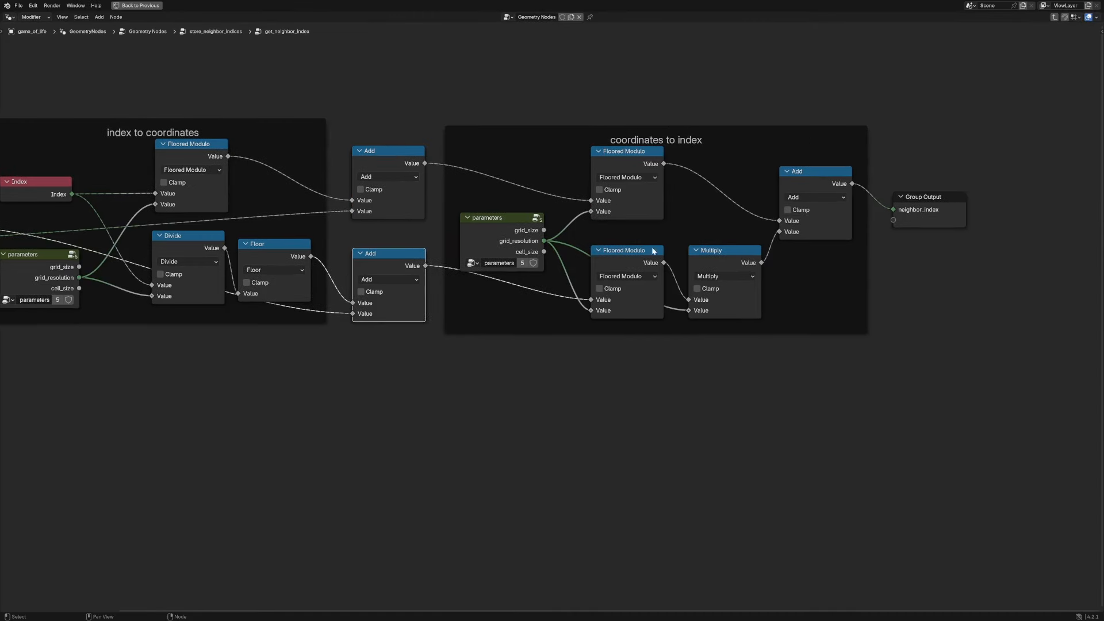
pyautogui.moveTo(679, 250); pyautogui.dragTo(568, 285, button='middle')
pyautogui.scroll(1, 568, 285)
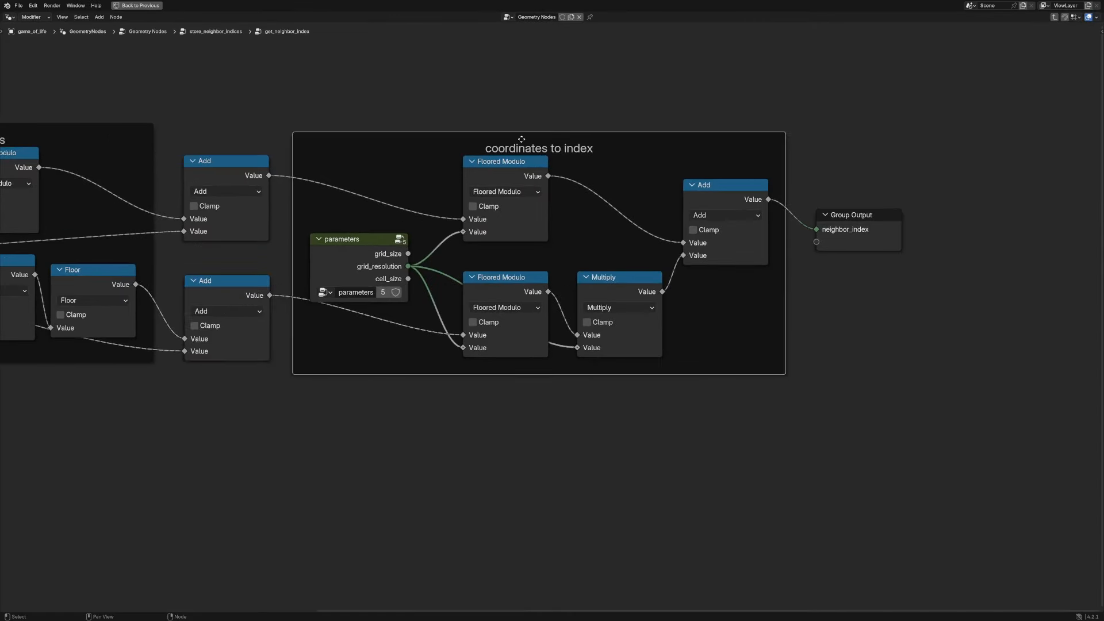
pyautogui.moveTo(522, 139); pyautogui.dragTo(522, 134)
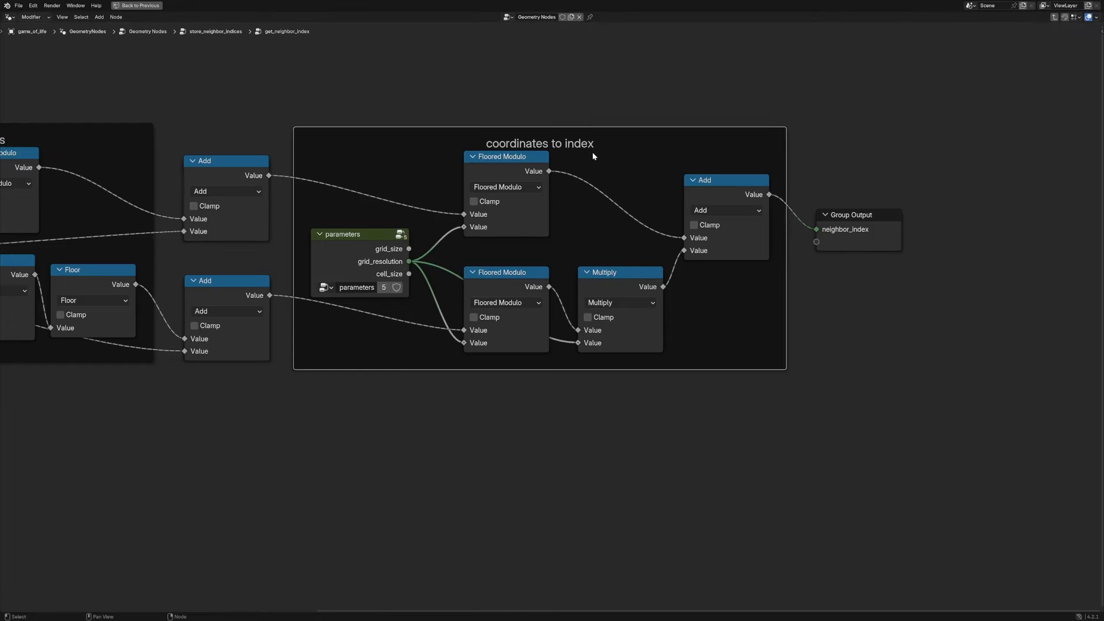
pyautogui.moveTo(233, 188); pyautogui.dragTo(289, 177, button='middle')
pyautogui.moveTo(243, 102); pyautogui.dragTo(274, 413)
pyautogui.moveTo(274, 413); pyautogui.dragTo(451, 413, button='middle')
pyautogui.scroll(-1, 450, 357)
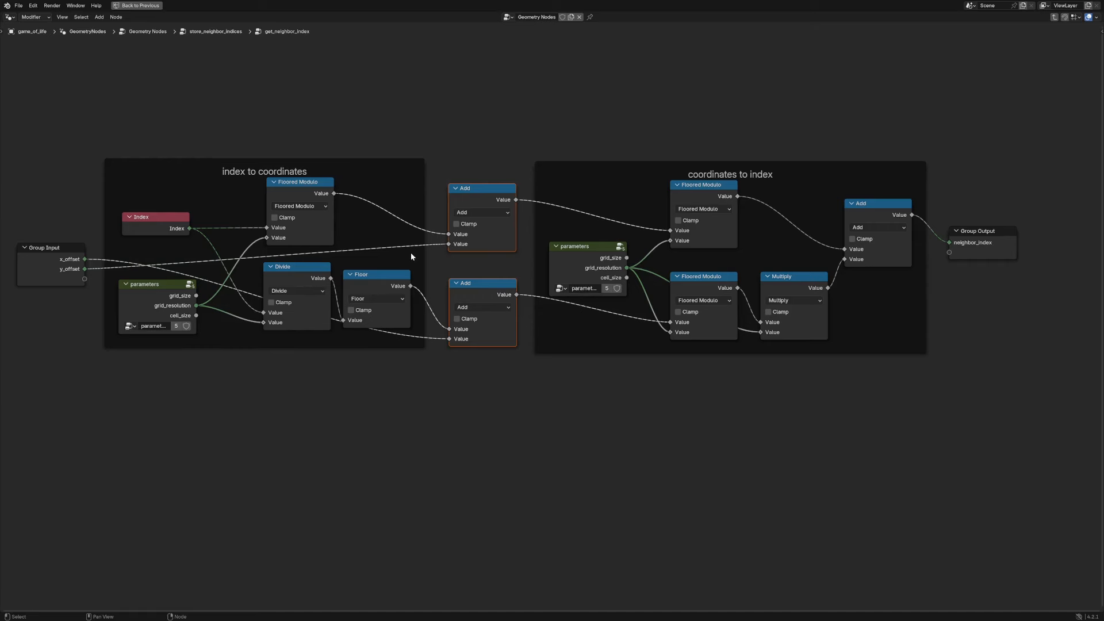
pyautogui.click(38, 280)
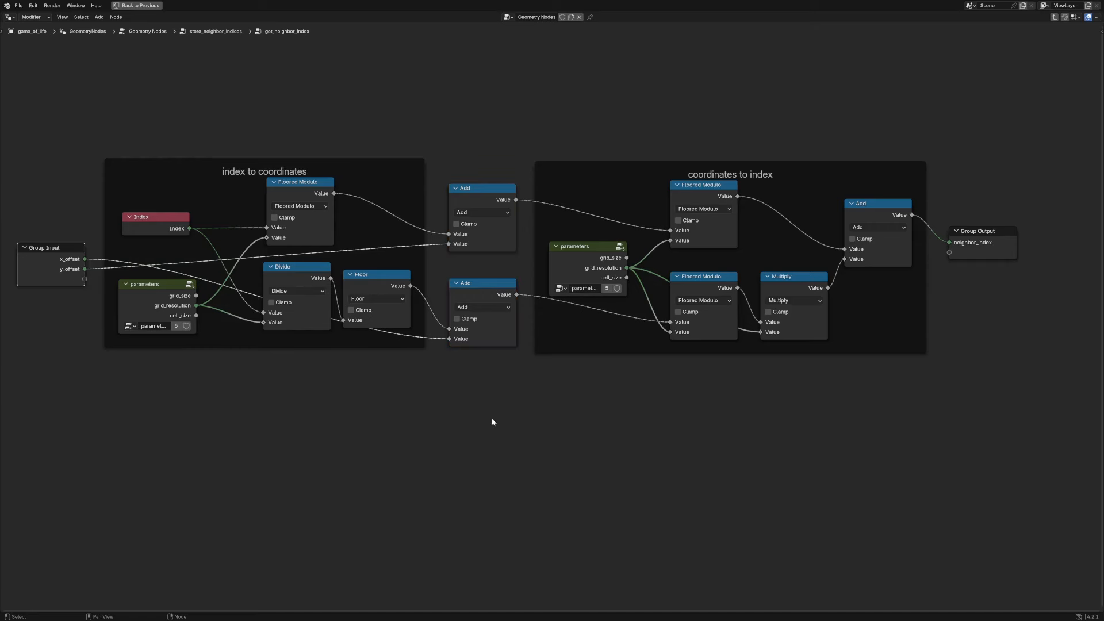
pyautogui.moveTo(549, 397); pyautogui.dragTo(478, 405, button='middle')
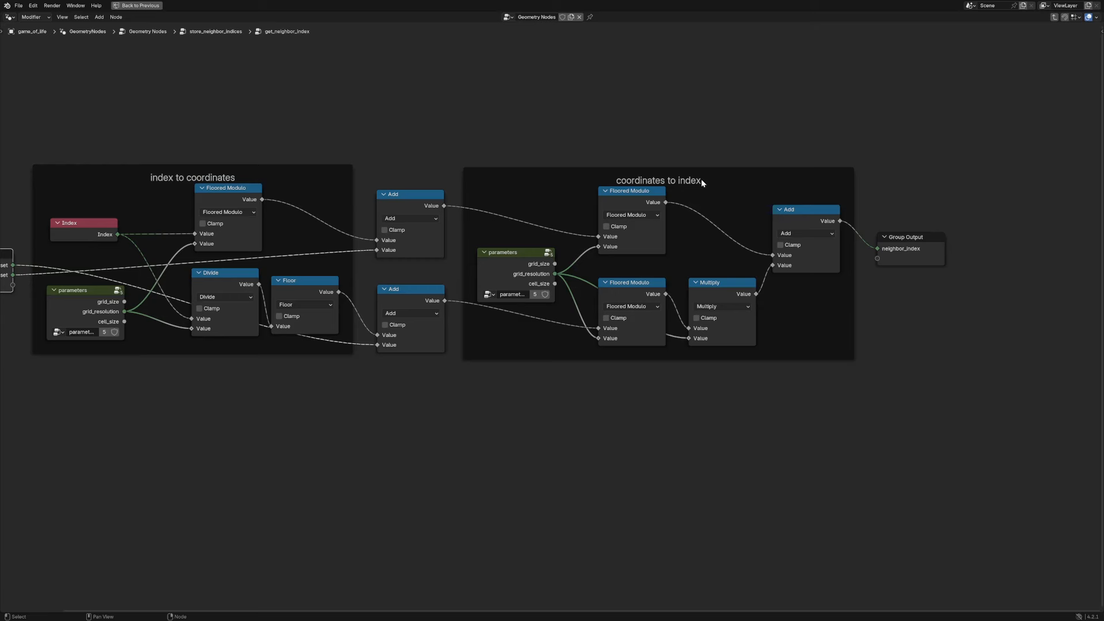
pyautogui.scroll(1, 536, 242)
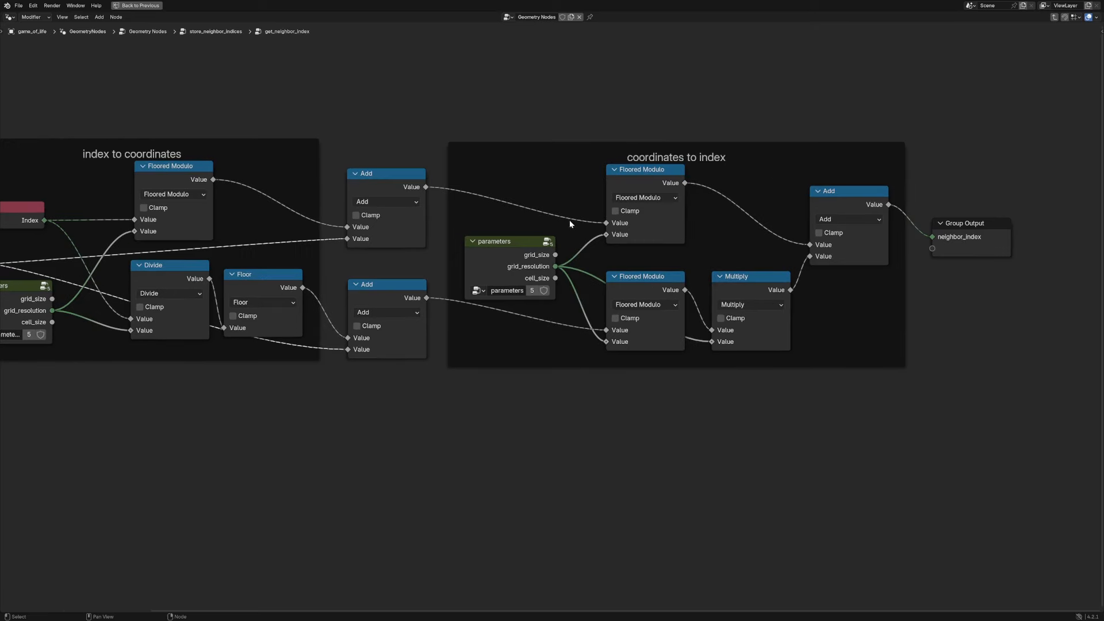
pyautogui.scroll(-2, 561, 213)
pyautogui.scroll(1, 332, 331)
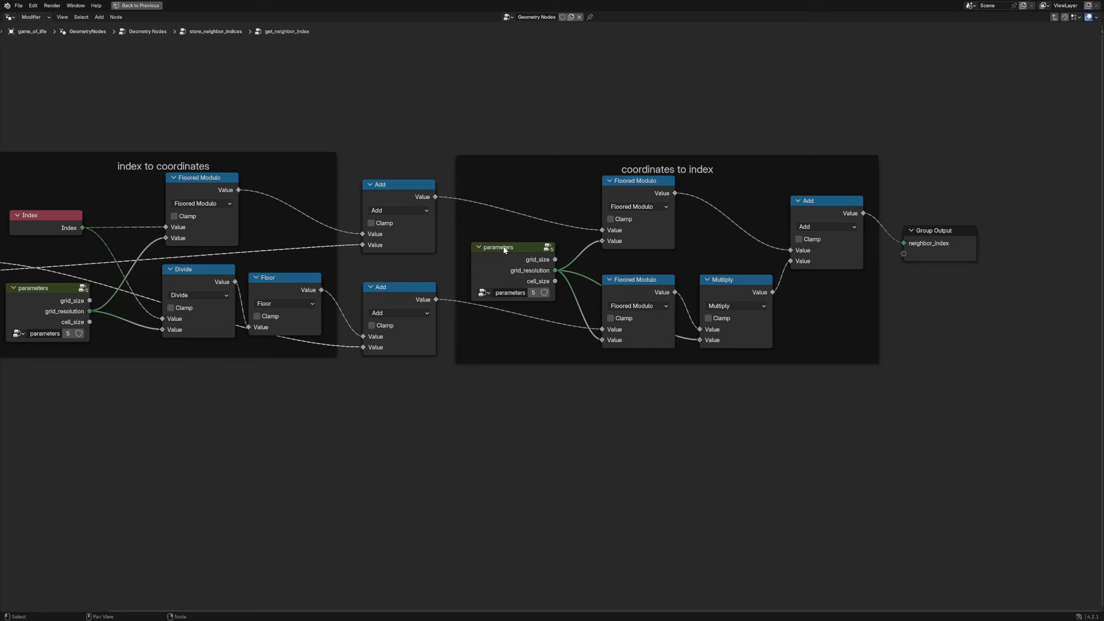
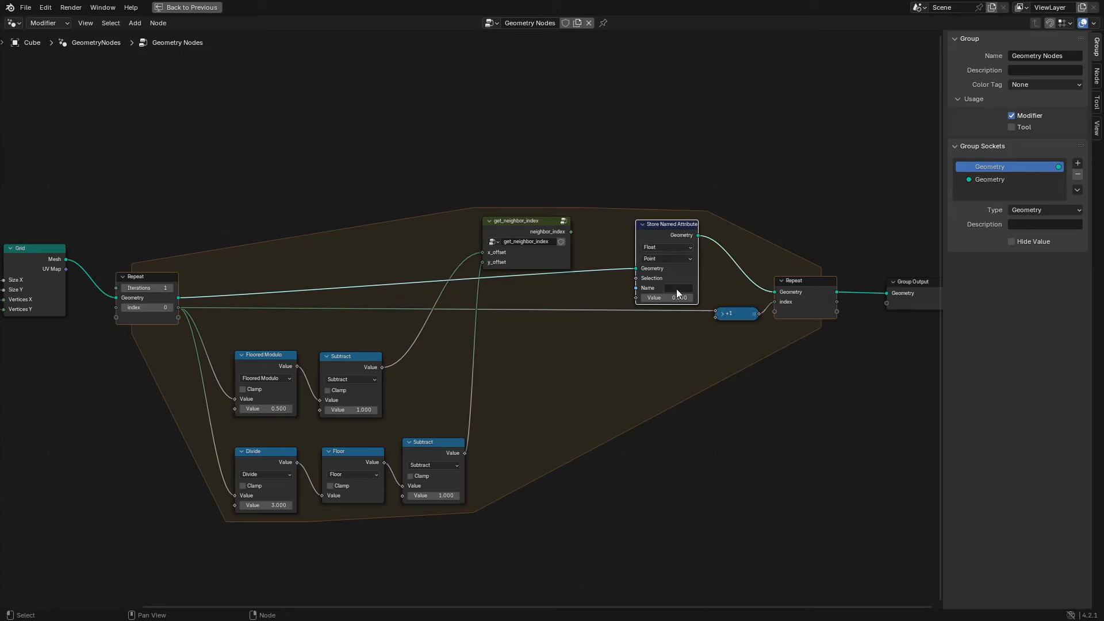
# - Set the Store Named Attribute node to Integer, link neighbor_index into its Value, and space out the two nodes
pyautogui.click(667, 247)
pyautogui.click(665, 280)
pyautogui.moveTo(571, 231); pyautogui.dragTo(636, 298)
pyautogui.moveTo(672, 223); pyautogui.dragTo(691, 181)
pyautogui.moveTo(540, 221); pyautogui.dragTo(553, 253)
pyautogui.moveTo(689, 182); pyautogui.dragTo(687, 167)
pyautogui.click(562, 253)
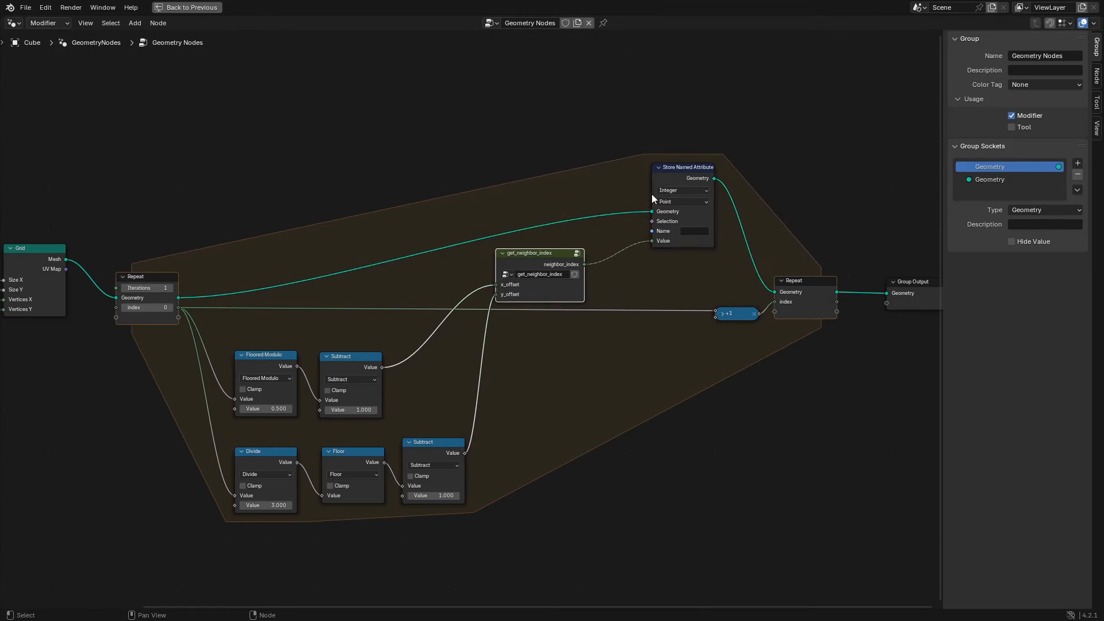
# - Add two Value to String nodes for the x and y offset values coming from the Subtract nodes
pyautogui.hotkey('shift', 'a')
pyautogui.write('value to')
pyautogui.press('Return')
pyautogui.moveTo(527, 391); pyautogui.dragTo(532, 380)
pyautogui.moveTo(560, 358); pyautogui.dragTo(550, 361)
pyautogui.hotkey('shift', 'd')
pyautogui.click(501, 446)
pyautogui.moveTo(464, 453); pyautogui.dragTo(522, 433)
# - Combine both strings in a Join Strings node with "," as delimiter, feeding Store Named Attribute's Name, and save the file
pyautogui.write('join')
pyautogui.moveTo(584, 372); pyautogui.dragTo(622, 163)
pyautogui.press('Return')
pyautogui.doubleClick(645, 392)
pyautogui.write(',')
pyautogui.scroll(4, 657, 397)
pyautogui.hotkey('ctrl', 's')
# - Arrange the string nodes below get_neighbor_index and tidy the Floored Modulo and Divide chains beside them
pyautogui.scroll(-3, 469, 351)
pyautogui.moveTo(440, 325); pyautogui.dragTo(601, 423)
pyautogui.press('g')
pyautogui.click(658, 403)
pyautogui.moveTo(277, 423)
pyautogui.mouseDown()
pyautogui.moveTo(224, 406)
pyautogui.moveTo(274, 409)
pyautogui.mouseUp()
pyautogui.moveTo(381, 431); pyautogui.dragTo(359, 422)
pyautogui.moveTo(438, 418); pyautogui.dragTo(406, 412)
pyautogui.moveTo(366, 338); pyautogui.dragTo(354, 339)
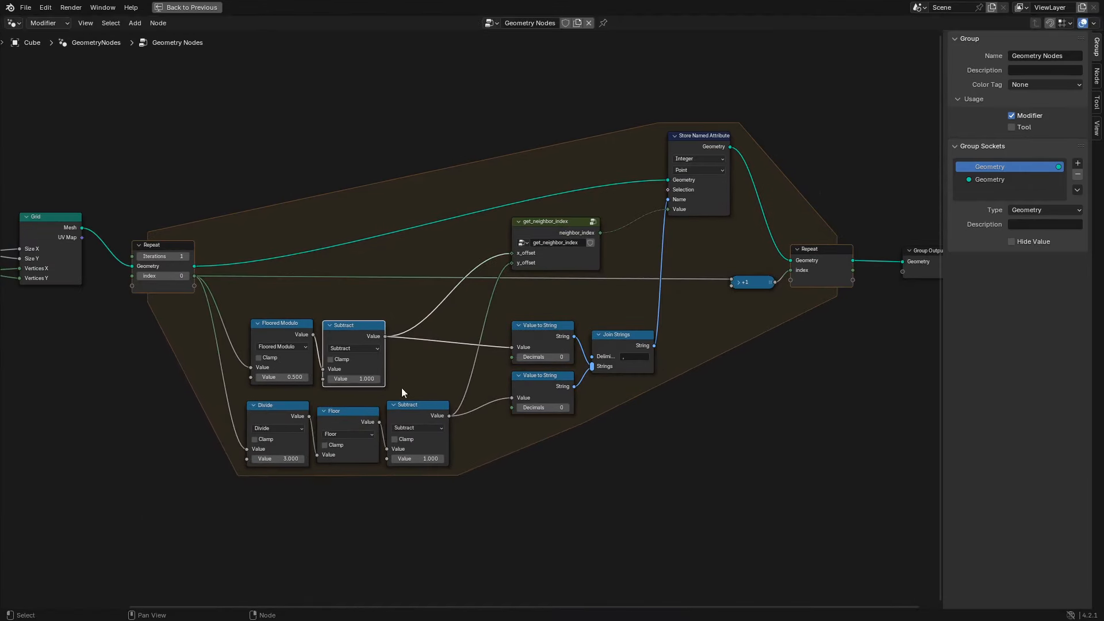
# - Add reroute points to the Geometry link running from the Repeat input to Store Named Attribute, straighten it, and save
pyautogui.moveTo(767, 312); pyautogui.dragTo(651, 290, button='middle')
pyautogui.moveTo(581, 118); pyautogui.dragTo(623, 167)
pyautogui.keyDown('shift'); pyautogui.moveTo(230, 244); pyautogui.dragTo(226, 212, button='right'); pyautogui.keyUp('shift')
pyautogui.press('g')
pyautogui.click(134, 168)
pyautogui.keyDown('shift'); pyautogui.moveTo(315, 207); pyautogui.dragTo(323, 184, button='right'); pyautogui.keyUp('shift')
pyautogui.press('g')
pyautogui.click(562, 175)
pyautogui.scroll(-4, 615, 276)
pyautogui.hotkey('ctrl', 's')
# - Make room at the end of the Repeat Zone and insert a Switch node after Store Named Attribute
pyautogui.scroll(1, 633, 309)
pyautogui.moveTo(624, 224); pyautogui.dragTo(910, 306)
pyautogui.keyDown('shift'); pyautogui.click(609, 274); pyautogui.keyUp('shift')
pyautogui.press('g')
pyautogui.click(737, 285)
pyautogui.hotkey('shift', 'a')
pyautogui.write('sw')
pyautogui.press('Return')
pyautogui.click(664, 207)
# - Route the unmodified geometry past Store Named Attribute into the Switch's True input, reposition the nodes, and save
pyautogui.scroll(1, 684, 198)
pyautogui.moveTo(702, 189); pyautogui.dragTo(718, 186)
pyautogui.hotkey('ctrl', 's')
pyautogui.press('g')
pyautogui.scroll(-2, 661, 184)
pyautogui.click(639, 171)
# - Add an Integer Equal comparison with 0 for the x offset and place it above the geometry link
pyautogui.scroll(1, 374, 356)
pyautogui.moveTo(324, 315); pyautogui.dragTo(375, 150)
pyautogui.write('eq')
pyautogui.press('Return')
pyautogui.click(409, 171)
pyautogui.click(404, 165)
pyautogui.click(401, 186)
pyautogui.moveTo(347, 202); pyautogui.dragTo(379, 179)
pyautogui.moveTo(400, 148); pyautogui.dragTo(443, 60)
# - Duplicate the Equal node below the first and feed it the y offset from the lower Subtract node
pyautogui.hotkey('ctrl', 'shift', 'd')
pyautogui.click(443, 116)
pyautogui.moveTo(371, 374); pyautogui.dragTo(405, 188)
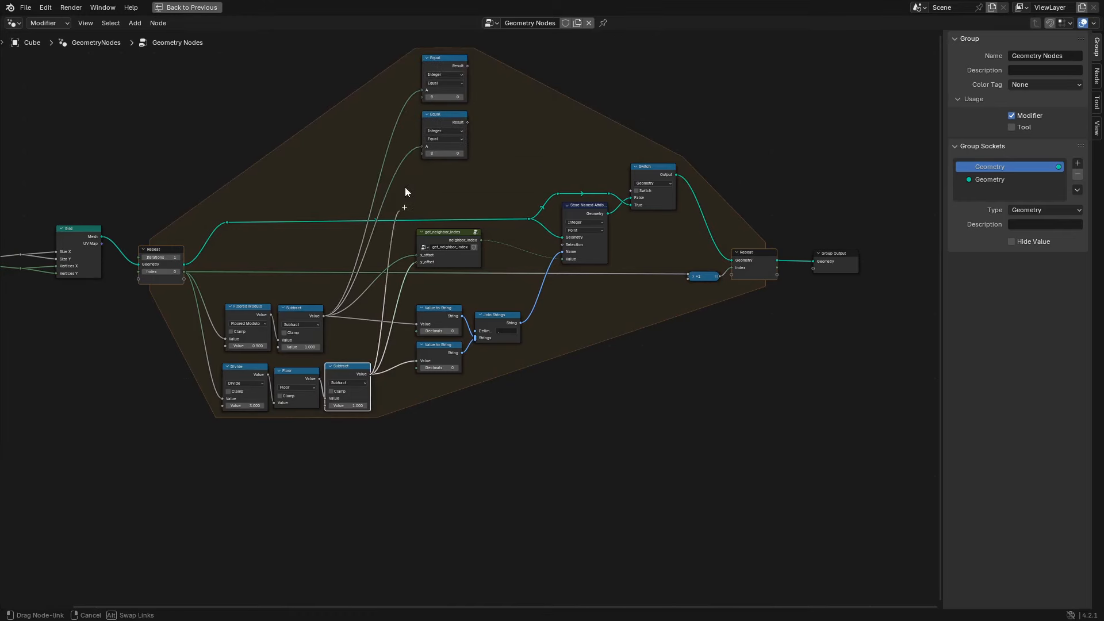
pyautogui.moveTo(448, 115); pyautogui.dragTo(454, 164)
# - Bundle the x and y offset links through reroute points placed before the Equal and get_neighbor_index nodes
pyautogui.scroll(2, 472, 319)
pyautogui.keyDown('shift'); pyautogui.moveTo(311, 276); pyautogui.dragTo(402, 290, button='right'); pyautogui.keyUp('shift')
pyautogui.moveTo(380, 288); pyautogui.dragTo(392, 232)
pyautogui.moveTo(333, 279); pyautogui.dragTo(342, 163)
pyautogui.moveTo(391, 234)
pyautogui.mouseDown()
pyautogui.moveTo(359, 224)
pyautogui.moveTo(392, 253)
pyautogui.mouseUp()
pyautogui.moveTo(342, 163); pyautogui.dragTo(416, 193)
pyautogui.click(409, 263)
pyautogui.click(331, 236)
pyautogui.click(369, 150)
pyautogui.moveTo(382, 234); pyautogui.dragTo(399, 261)
pyautogui.press('g')
pyautogui.click(387, 229)
# - Shift the Equal, get_neighbor_index, Store Named Attribute, Switch and Repeat output nodes away from the offset calculation nodes
pyautogui.scroll(-6, 563, 214)
pyautogui.moveTo(384, 227); pyautogui.dragTo(481, 209, button='middle')
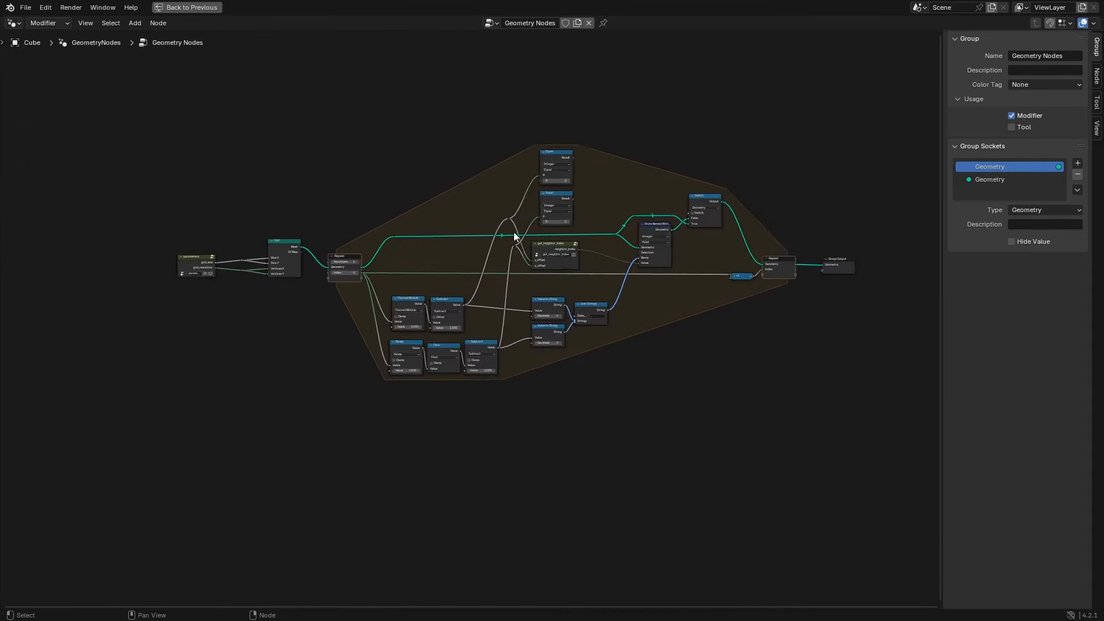
pyautogui.scroll(1, 518, 242)
pyautogui.moveTo(465, 67); pyautogui.dragTo(926, 271)
pyautogui.press('g')
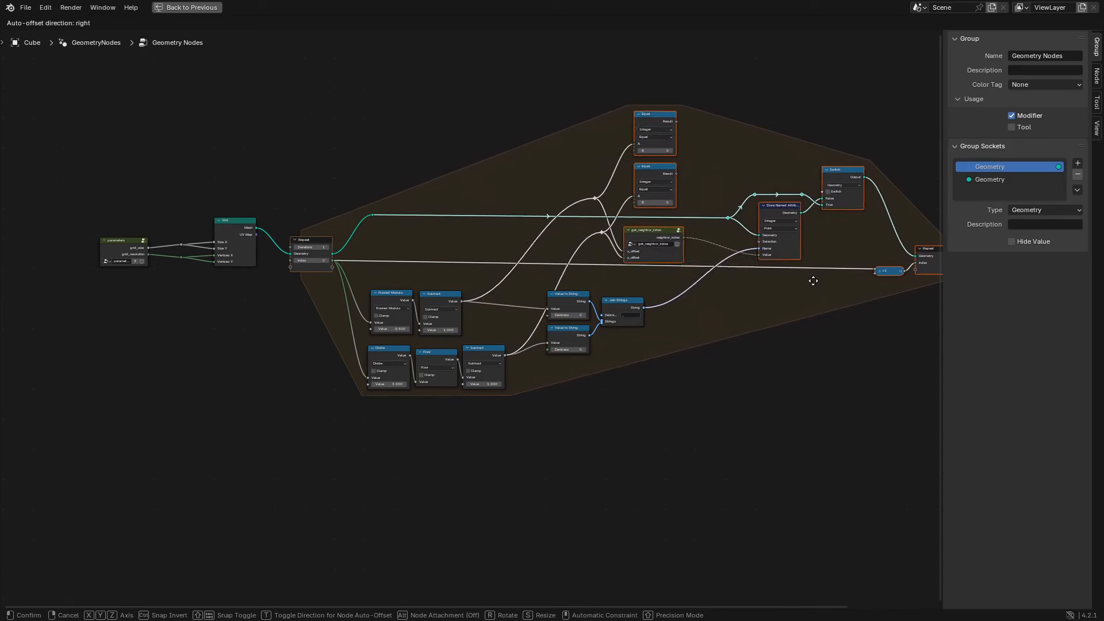
pyautogui.click(813, 276)
pyautogui.click(695, 277)
pyautogui.rightClick(574, 278)
pyautogui.keyDown('shift'); pyautogui.moveTo(521, 328); pyautogui.dragTo(533, 370, button='right'); pyautogui.keyUp('shift')
pyautogui.press('g')
pyautogui.click(537, 355)
pyautogui.hotkey('ctrl', 'z')
pyautogui.hotkey('ctrl', 'z')
# - Add a second reroute point to each of the x and y offset links, level the links out, and save
pyautogui.keyDown('shift'); pyautogui.moveTo(543, 266); pyautogui.dragTo(587, 287, button='right'); pyautogui.keyUp('shift')
pyautogui.press('g')
pyautogui.click(589, 243)
pyautogui.keyDown('shift'); pyautogui.moveTo(500, 240); pyautogui.dragTo(534, 253, button='right'); pyautogui.keyUp('shift')
pyautogui.press('g')
pyautogui.click(508, 193)
pyautogui.press('g')
pyautogui.click(574, 239)
pyautogui.hotkey('ctrl', 's')
# - Combine the two Equal results with a Boolean And node, connect it to the Switch's condition, and save
pyautogui.scroll(3, 385, 292)
pyautogui.write('and')
pyautogui.press('Return')
pyautogui.moveTo(502, 117); pyautogui.dragTo(684, 205)
pyautogui.click(568, 171)
pyautogui.scroll(-2, 632, 207)
pyautogui.hotkey('ctrl', 's')
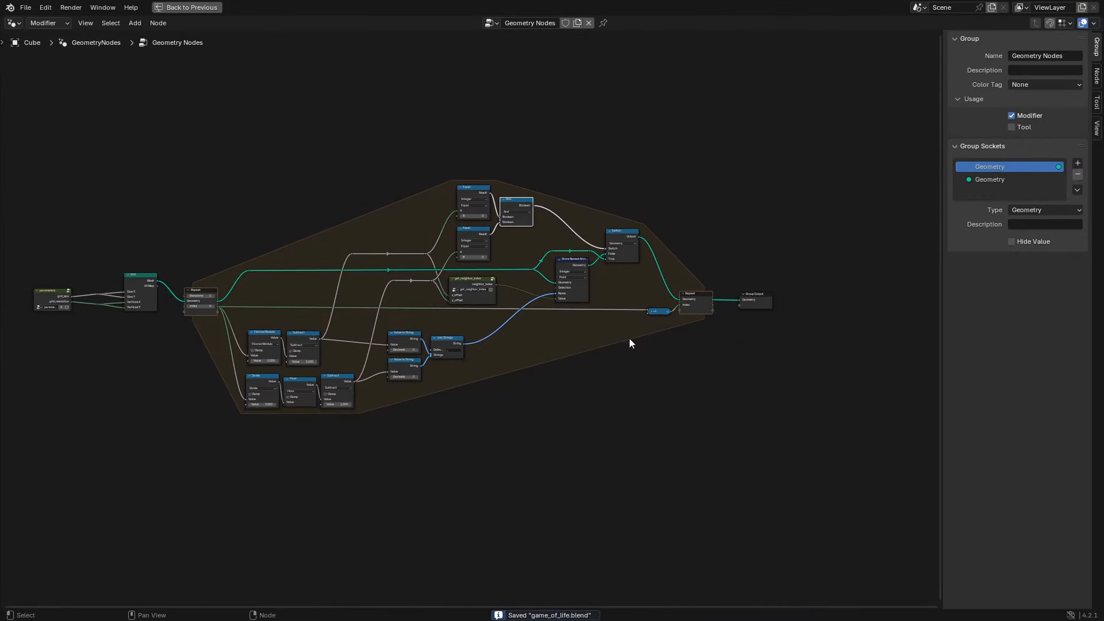
# - Frame the Value to String and Join Strings nodes, label the frame "get neighbor name", and save
pyautogui.scroll(9, 385, 475)
pyautogui.moveTo(331, 350); pyautogui.dragTo(457, 260, button='middle')
pyautogui.moveTo(421, 233); pyautogui.dragTo(624, 347)
pyautogui.hotkey('ctrl', 'j')
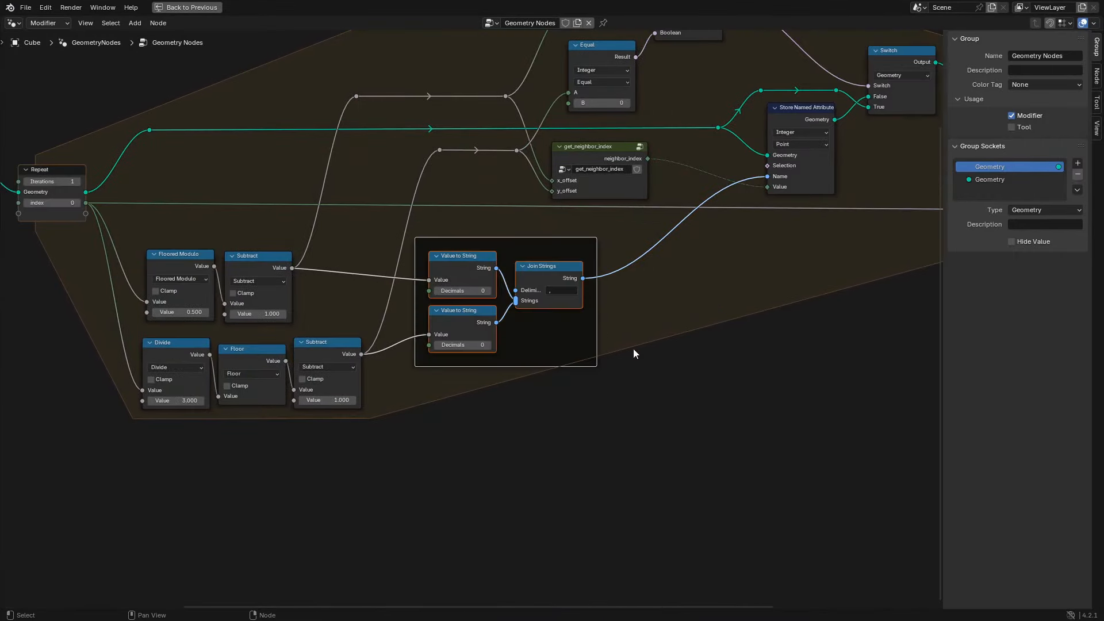
pyautogui.click(1099, 76)
pyautogui.click(1035, 70)
pyautogui.write('get neighbor name')
pyautogui.press('Return')
pyautogui.moveTo(525, 235); pyautogui.dragTo(557, 222)
pyautogui.click(726, 299)
pyautogui.scroll(-7, 726, 296)
pyautogui.hotkey('ctrl', 's')
# - Group the whole Repeat Zone with its nodes into a node group named store_neighbor_indices and save
pyautogui.moveTo(646, 324)
pyautogui.mouseDown(button='middle')
pyautogui.moveTo(683, 337)
pyautogui.moveTo(668, 326)
pyautogui.mouseUp(button='middle')
pyautogui.scroll(3, 683, 338)
pyautogui.press('n')
pyautogui.click(943, 230)
pyautogui.scroll(-6, 851, 356)
pyautogui.scroll(3, 569, 299)
pyautogui.click(572, 252)
pyautogui.moveTo(344, 114); pyautogui.dragTo(970, 423)
pyautogui.hotkey('ctrl', 'g')
pyautogui.press('Tab')
pyautogui.scroll(6, 697, 293)
pyautogui.moveTo(730, 238); pyautogui.dragTo(312, 233)
pyautogui.hotkey('ctrl', 's')
# - Place the store_neighbor_indices group node close beside the Grid node
pyautogui.scroll(-6, 368, 242)
pyautogui.moveTo(909, 283); pyautogui.dragTo(531, 271)
pyautogui.moveTo(486, 309); pyautogui.dragTo(698, 372, button='middle')
pyautogui.scroll(6, 690, 372)
pyautogui.moveTo(474, 365); pyautogui.dragTo(498, 366)
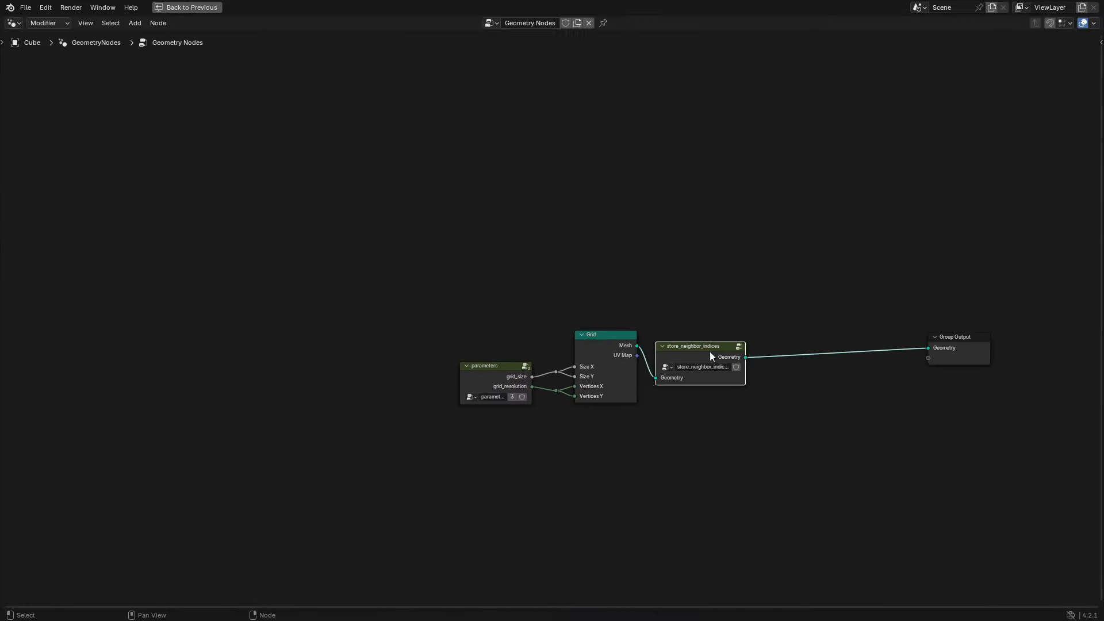
# - Add a Simulation Zone between store_neighbor_indices and the Group Output, pass the geometry through it, and space the nodes out
pyautogui.moveTo(861, 350); pyautogui.dragTo(923, 350)
pyautogui.moveTo(931, 419); pyautogui.dragTo(618, 386, button='middle')
pyautogui.moveTo(606, 324); pyautogui.dragTo(781, 316)
pyautogui.hotkey('shift', 'a')
pyautogui.write('sim')
pyautogui.click(581, 351)
pyautogui.moveTo(432, 323); pyautogui.dragTo(514, 377)
pyautogui.moveTo(710, 377)
pyautogui.mouseDown()
pyautogui.moveTo(741, 323)
pyautogui.moveTo(962, 356)
pyautogui.mouseUp()
pyautogui.moveTo(694, 359); pyautogui.dragTo(906, 346)
pyautogui.moveTo(549, 365)
pyautogui.mouseDown()
pyautogui.moveTo(653, 352)
pyautogui.moveTo(635, 353)
pyautogui.mouseUp()
# - Add a Store Named Attribute node before the Simulation Zone, set it to Boolean and name the attribute "alive"
pyautogui.hotkey('shift', 'a')
pyautogui.write('store nam')
pyautogui.press('Return')
pyautogui.click(514, 290)
pyautogui.click(538, 318)
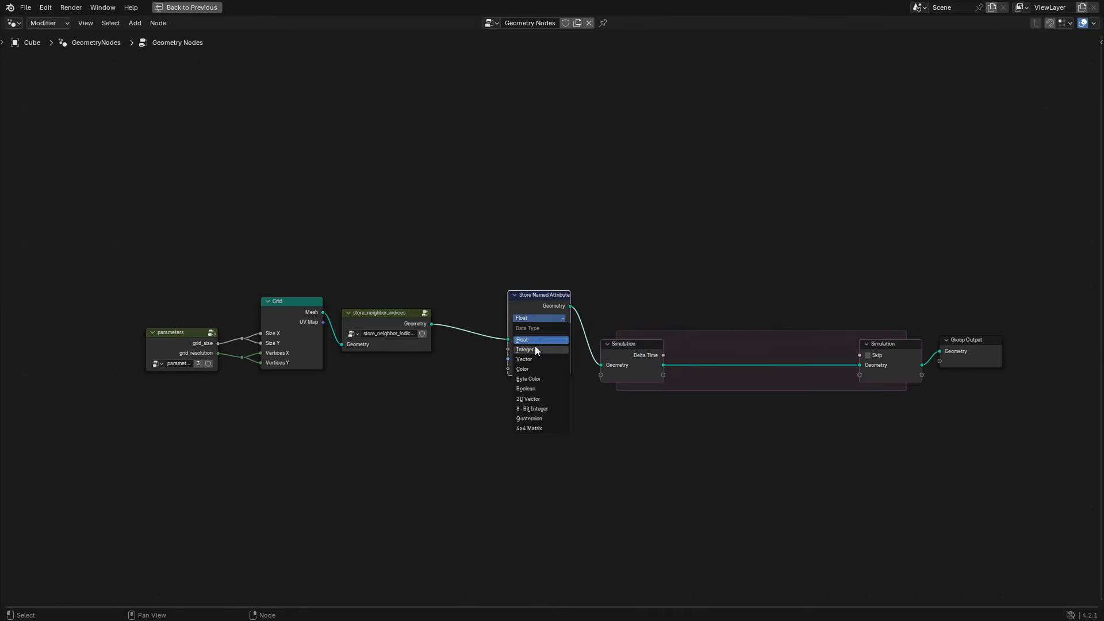
pyautogui.click(534, 388)
pyautogui.scroll(1, 538, 388)
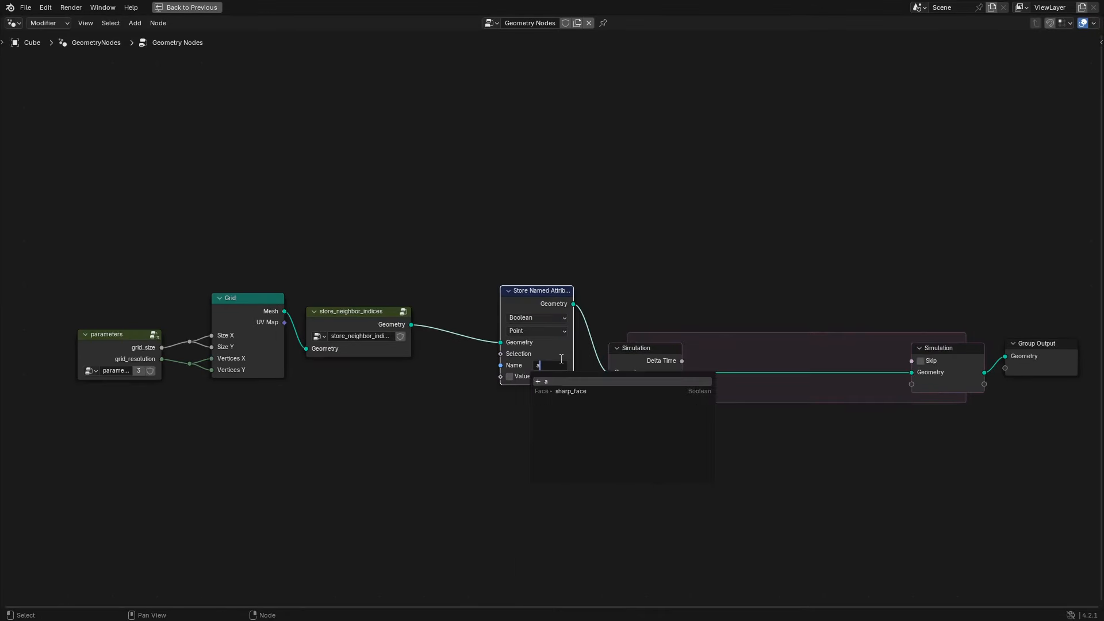
pyautogui.moveTo(507, 413); pyautogui.dragTo(580, 355, button='middle')
# - Feed the alive attribute's value from a Boolean Random Value node with probability 0.25, place it beside the attribute node, and save
pyautogui.hotkey('shift', 'a')
pyautogui.write('ran')
pyautogui.press('Return')
pyautogui.click(439, 358)
pyautogui.click(469, 385)
pyautogui.click(462, 443)
pyautogui.click(482, 395)
pyautogui.write('.25')
pyautogui.press('Return')
pyautogui.hotkey('ctrl', 's')
pyautogui.moveTo(499, 371); pyautogui.dragTo(574, 318)
pyautogui.moveTo(455, 361); pyautogui.dragTo(529, 329)
# - Tidy the main node tree, moving the Simulation Zone and Group Output into line with the other nodes
pyautogui.press('Home')
pyautogui.moveTo(616, 254); pyautogui.dragTo(622, 227)
pyautogui.moveTo(842, 278); pyautogui.dragTo(659, 306, button='middle')
pyautogui.moveTo(740, 277); pyautogui.dragTo(741, 248)
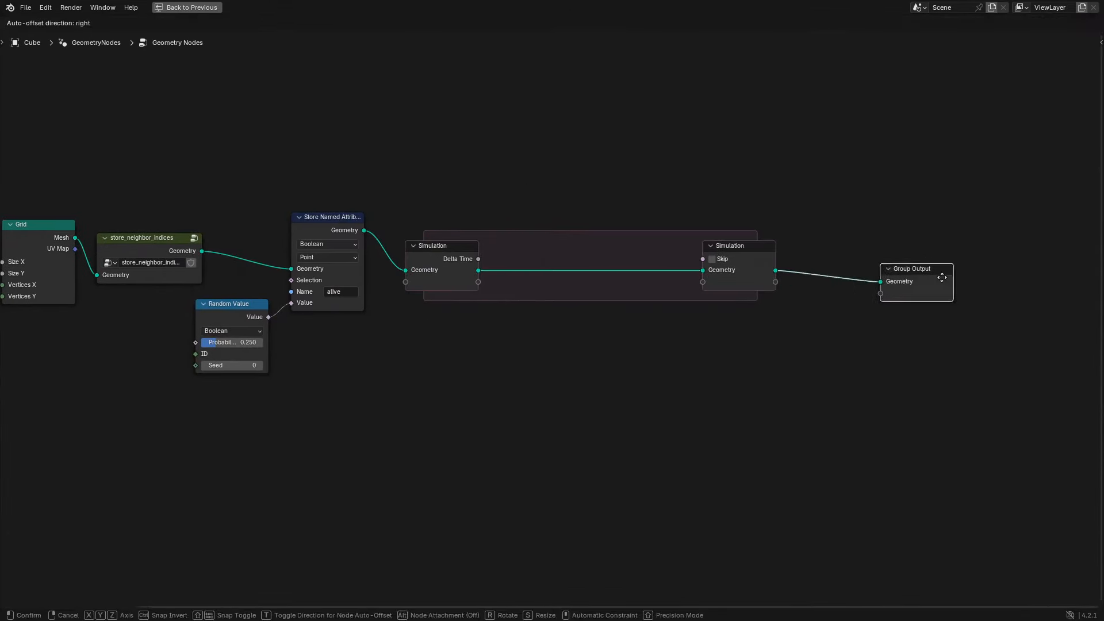
pyautogui.scroll(-3, 552, 316)
pyautogui.scroll(1, 519, 324)
# - Duplicate the Store Named Attribute node into the Simulation Zone and turn the copy into a node group
pyautogui.click(346, 239)
pyautogui.hotkey('shift', 'd')
pyautogui.click(609, 250)
pyautogui.hotkey('ctrl', 'g')
# - Remove the Selection, Name and Value inputs from the new group, leaving only its Geometry sockets
pyautogui.press('n')
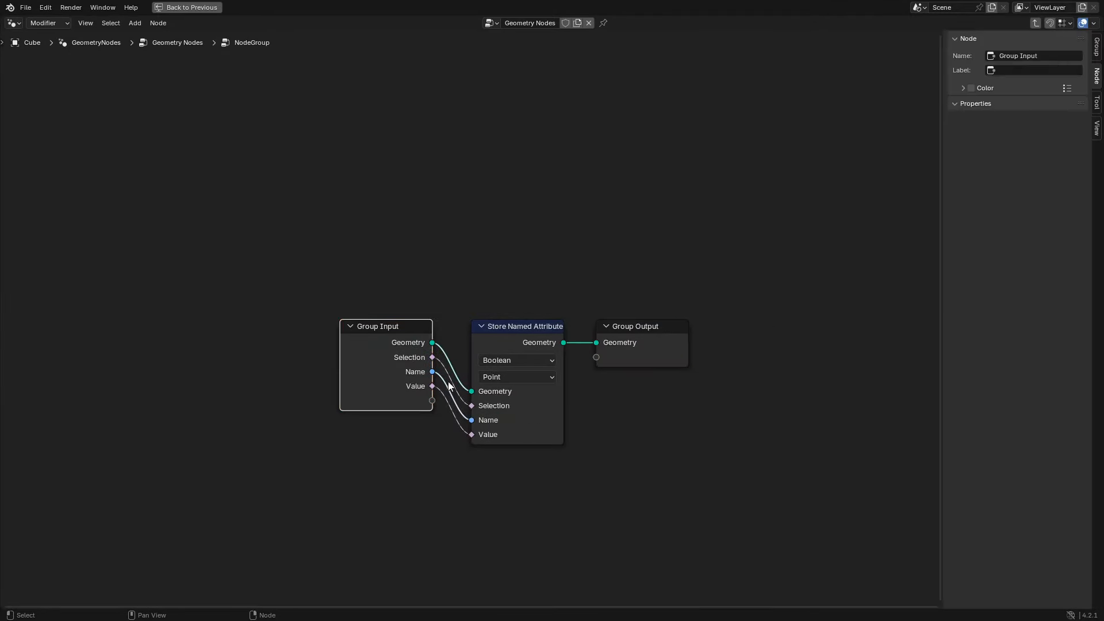
pyautogui.click(1095, 51)
pyautogui.click(1002, 192)
pyautogui.click(1077, 175)
pyautogui.click(1077, 175)
pyautogui.click(1077, 175)
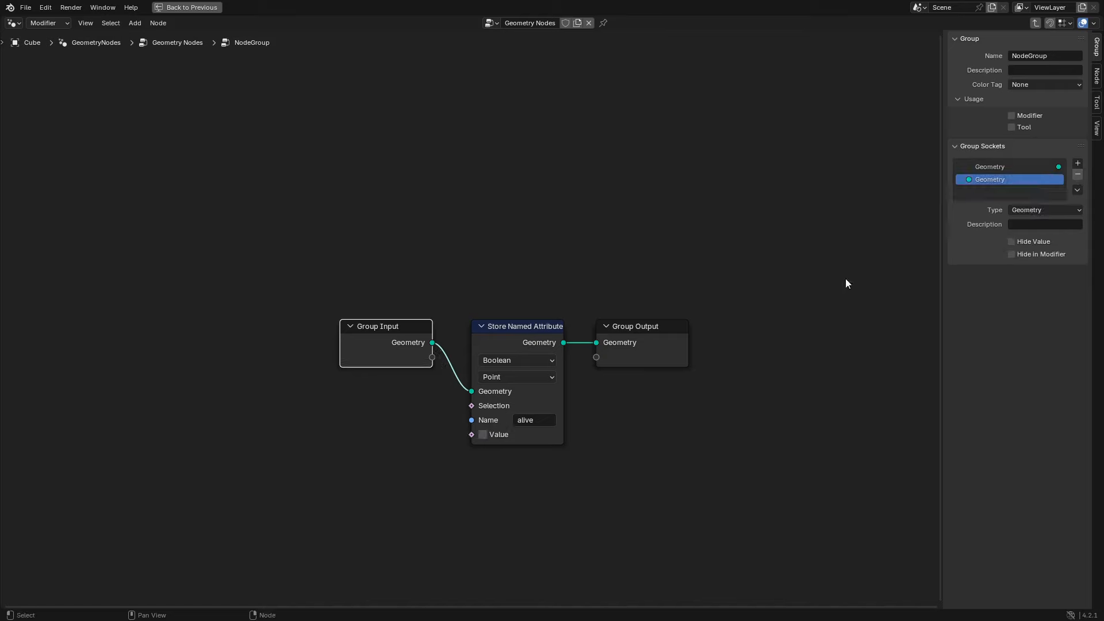
# - Return to the main tree, rename the group play_the_game_of_life, save, and widen its node
pyautogui.press('Tab')
pyautogui.doubleClick(527, 240)
pyautogui.write('play_the...')
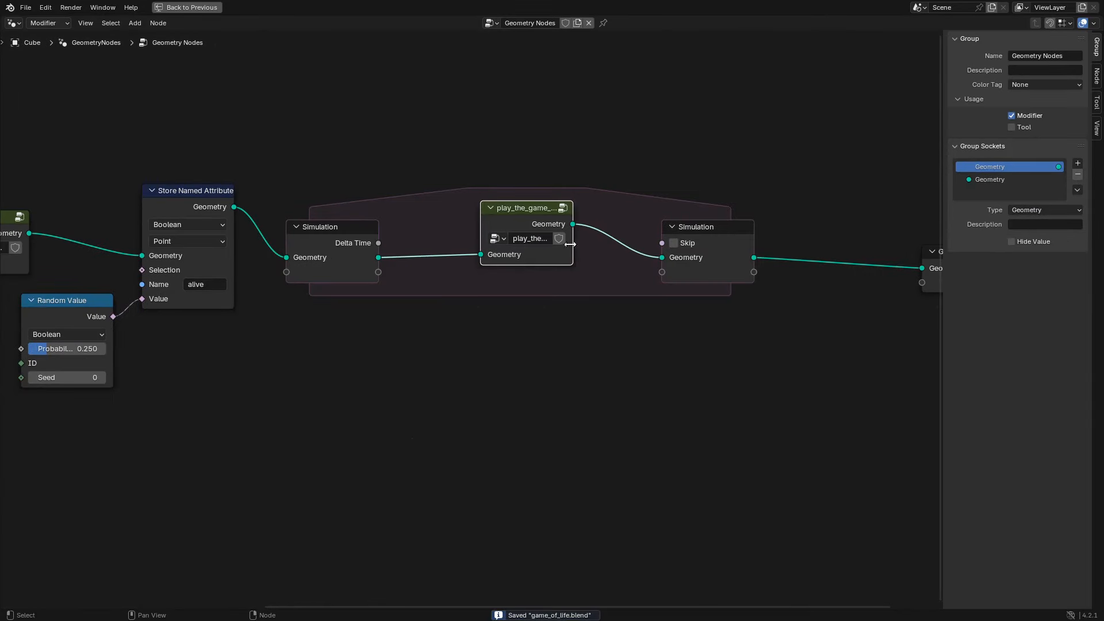
pyautogui.moveTo(570, 245); pyautogui.dragTo(596, 244)
# - Line up the play_the_game_of_life node, the Simulation output and the Group Output more compactly, and save
pyautogui.moveTo(523, 207); pyautogui.dragTo(483, 225)
pyautogui.moveTo(560, 267); pyautogui.dragTo(583, 269)
pyautogui.scroll(-3, 663, 262)
pyautogui.moveTo(674, 265); pyautogui.dragTo(644, 264)
pyautogui.moveTo(516, 255); pyautogui.dragTo(507, 251)
pyautogui.hotkey('ctrl', 's')
pyautogui.moveTo(871, 290); pyautogui.dragTo(783, 276)
# - Look inside the play_the_game_of_life group, return to the main tree and save
pyautogui.scroll(-4, 361, 344)
pyautogui.moveTo(403, 379); pyautogui.dragTo(497, 390, button='middle')
pyautogui.moveTo(783, 467); pyautogui.dragTo(676, 463, button='middle')
pyautogui.scroll(1, 675, 463)
pyautogui.click(433, 250)
pyautogui.press('Tab')
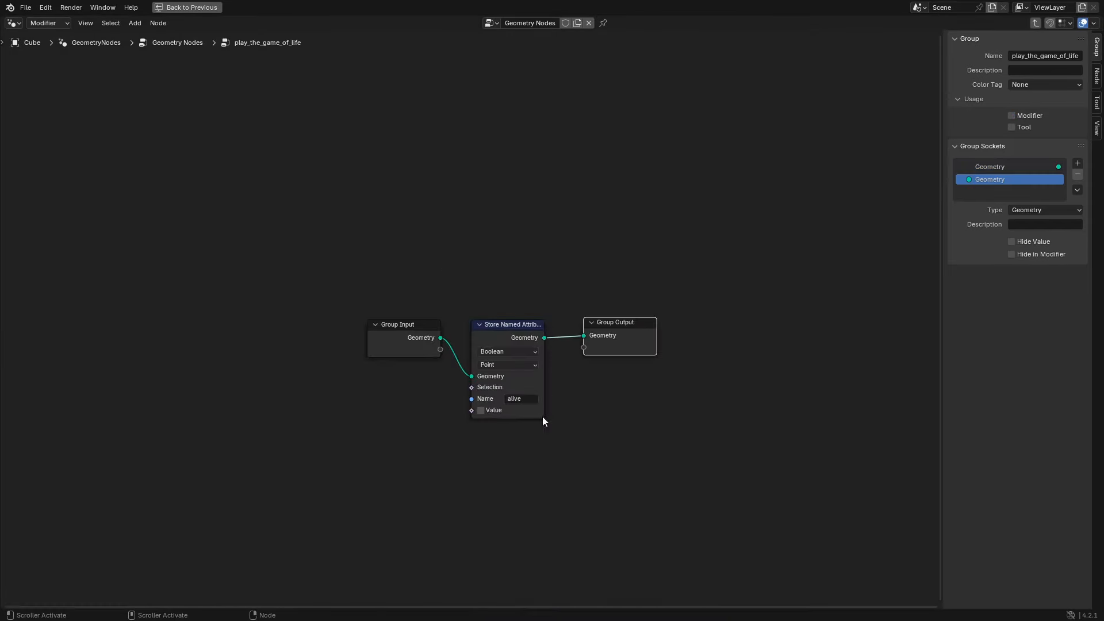
pyautogui.press('Tab')
pyautogui.hotkey('ctrl', 's')
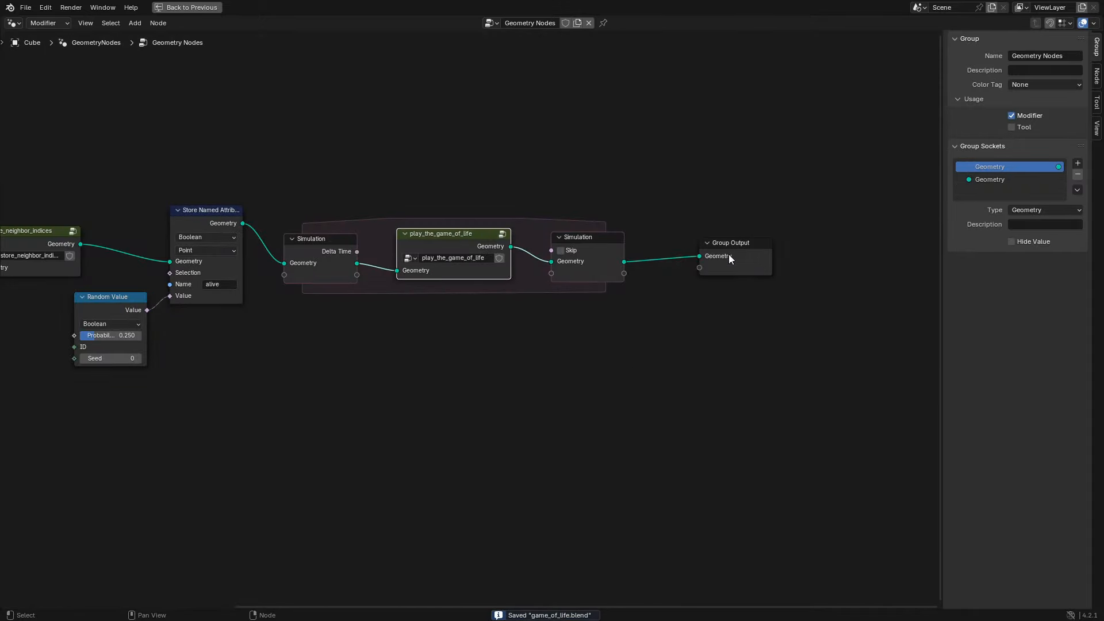
# - Restore the full layout with the 3D viewport and insert an Instance on Points node between the Simulation Zone and Group Output
pyautogui.hotkey('ctrl', 'space')
pyautogui.press('n')
pyautogui.scroll(2, 675, 302)
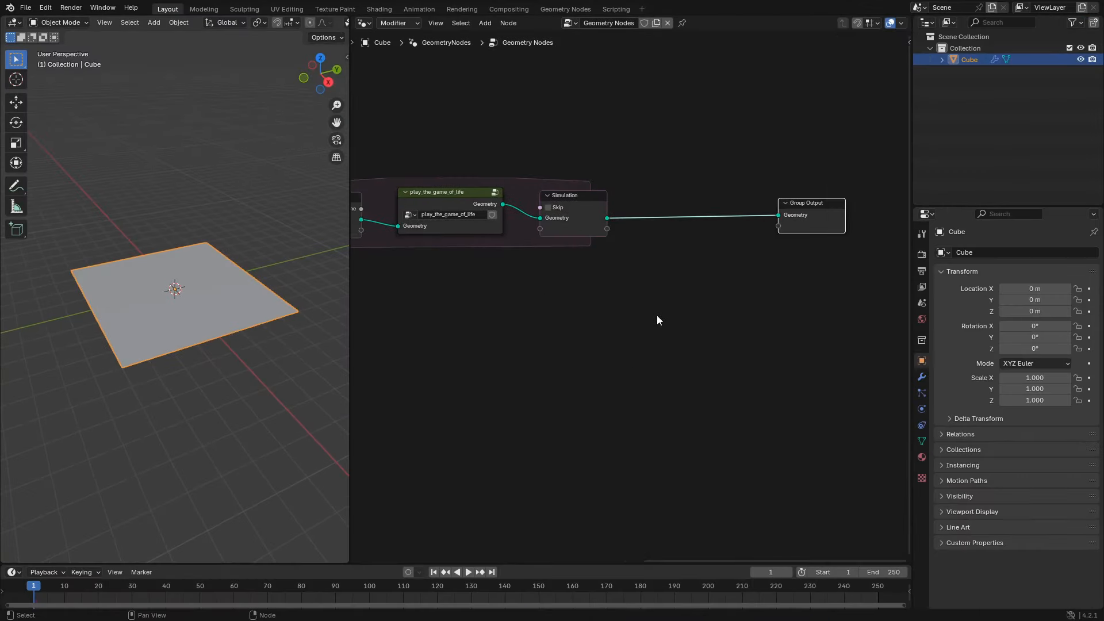
pyautogui.hotkey('shift', 'a')
pyautogui.write('instance')
pyautogui.press('Return')
pyautogui.click(703, 126)
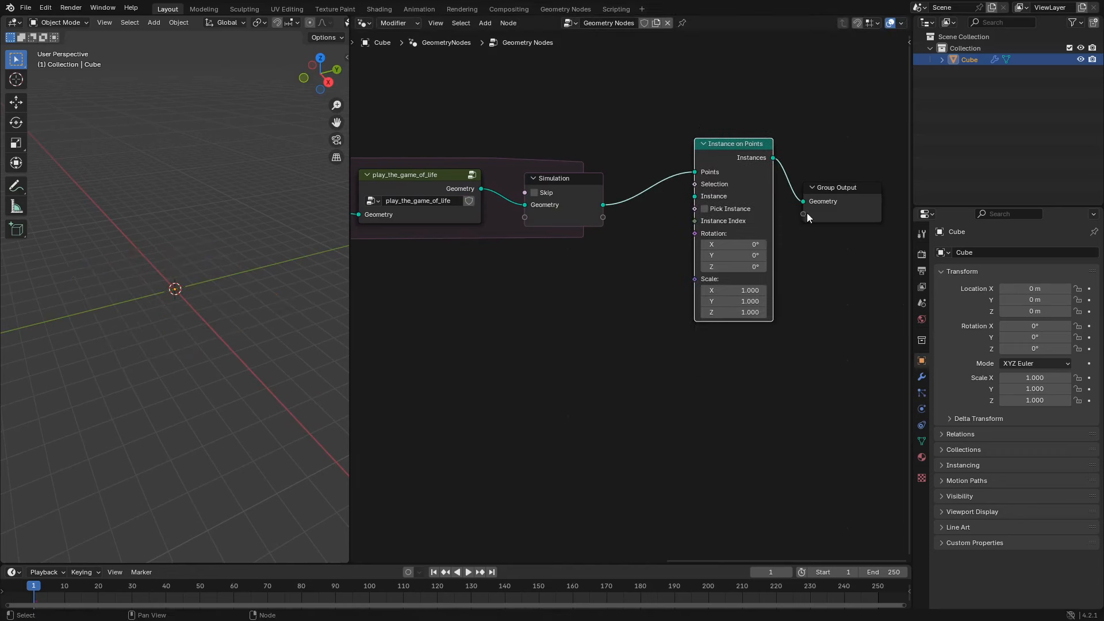
# - Add a Cube mesh primitive and connect its Mesh to the Instance input of Instance on Points
pyautogui.hotkey('shift', 'a')
pyautogui.write('cube')
pyautogui.press('Return')
pyautogui.click(603, 307)
pyautogui.moveTo(607, 306); pyautogui.dragTo(690, 198)
# - Add another parameters group node and place it beside the Cube node
pyautogui.hotkey('shift', 'a')
pyautogui.write('para')
pyautogui.press('Return')
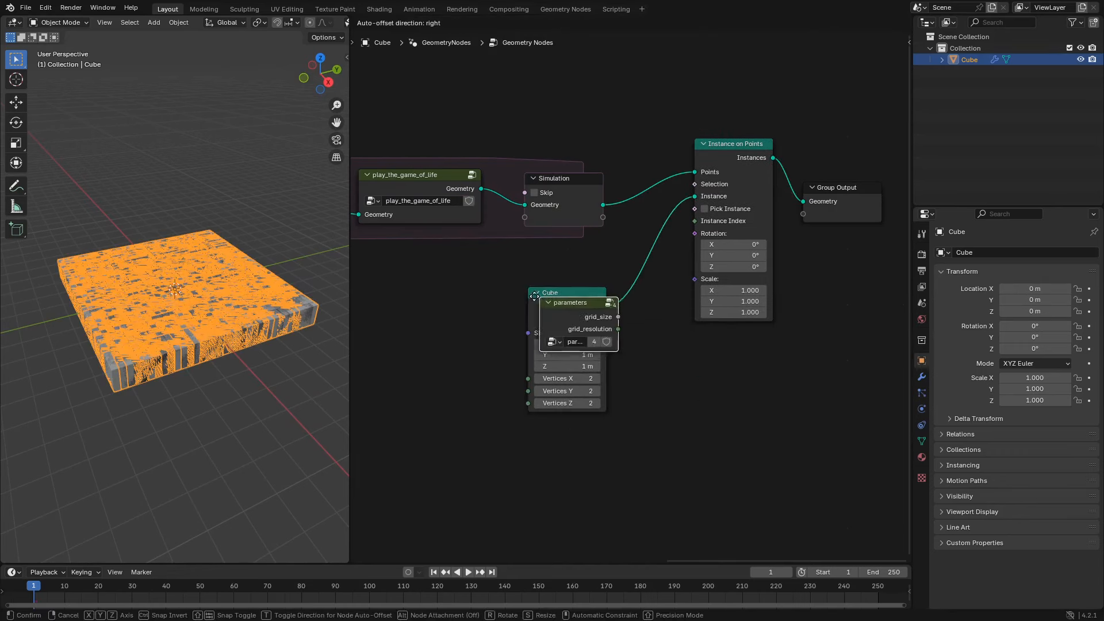
pyautogui.click(399, 281)
pyautogui.moveTo(493, 440); pyautogui.dragTo(543, 418, button='middle')
pyautogui.moveTo(478, 272); pyautogui.dragTo(463, 274)
# - Inside the parameters group, feed grid_size from a Value node of 8 and grid_resolution from an Integer node of 32
pyautogui.press('Tab')
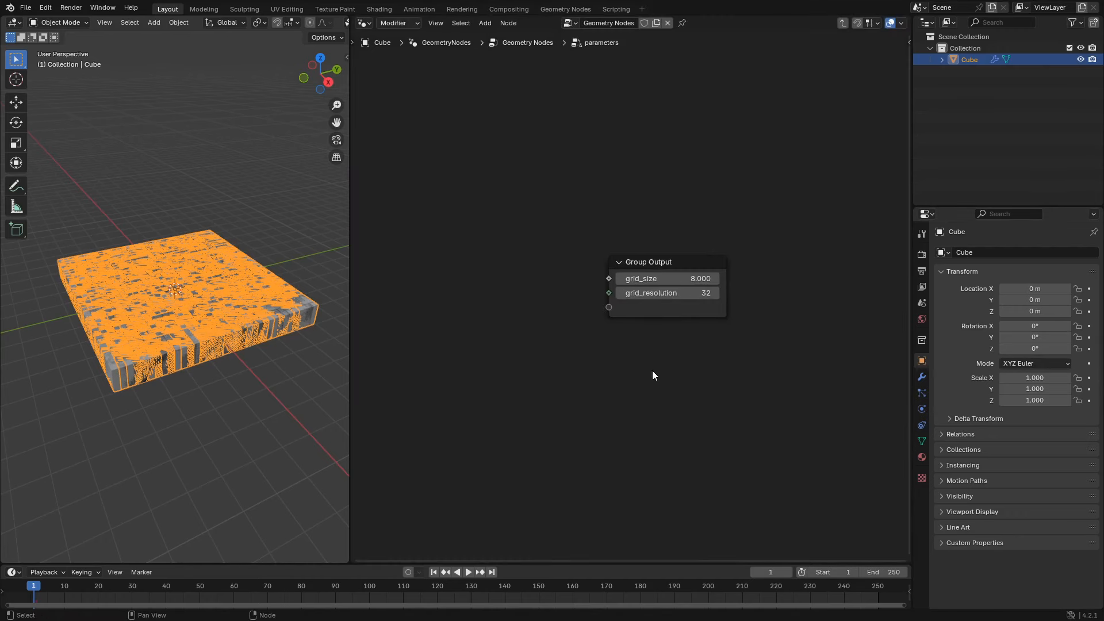
pyautogui.hotkey('shift', 'a')
pyautogui.write('value')
pyautogui.press('Return')
pyautogui.click(475, 243)
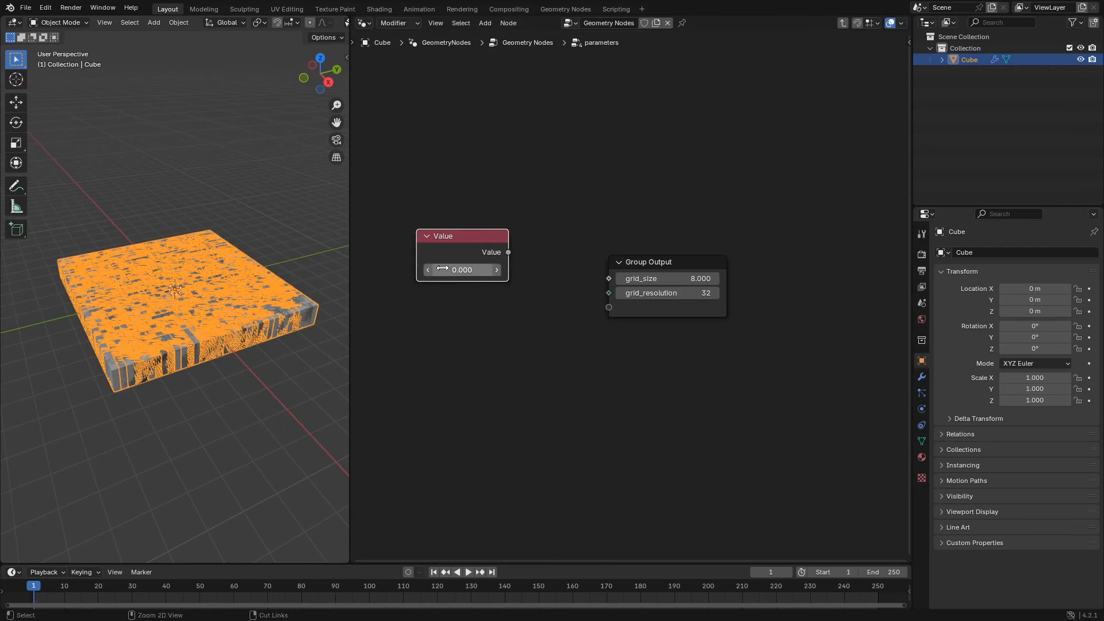
pyautogui.hotkey('shift', 'a')
pyautogui.write('integ')
pyautogui.press('Return')
pyautogui.click(419, 294)
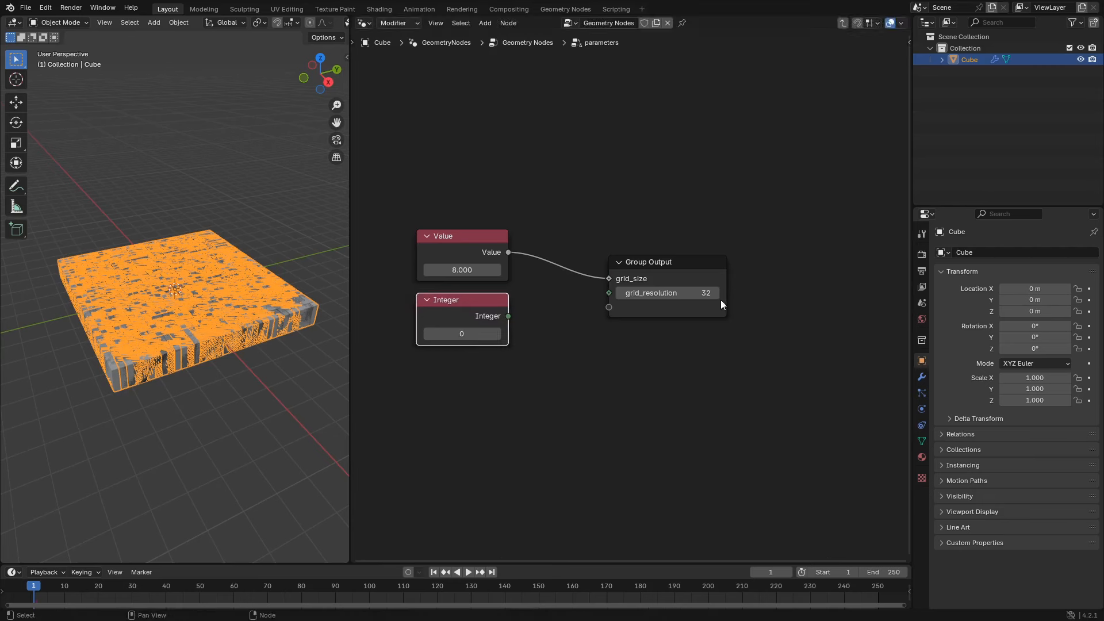
pyautogui.moveTo(585, 301); pyautogui.dragTo(610, 294)
# - Move the Value and Integer nodes farther from the Group Output to make room between them
pyautogui.scroll(-2, 563, 368)
pyautogui.moveTo(555, 384); pyautogui.dragTo(706, 337, button='middle')
pyautogui.moveTo(538, 140); pyautogui.dragTo(704, 330)
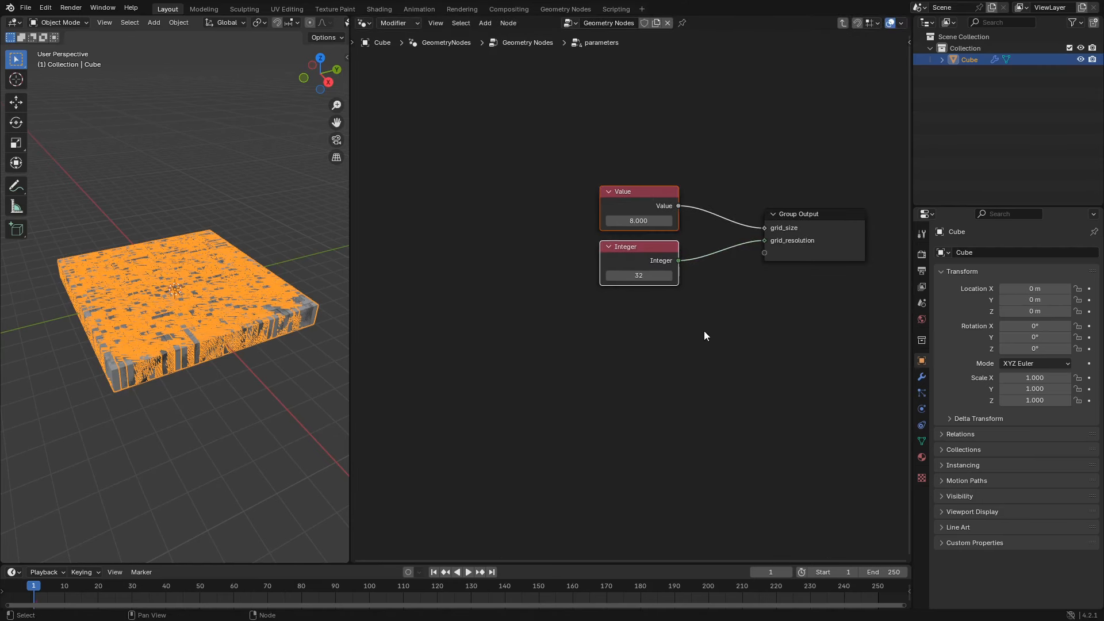
pyautogui.press('g')
pyautogui.click(492, 308)
# - Add a Math node set to Subtract that takes the Integer and subtracts 1
pyautogui.hotkey('shift', 'a')
pyautogui.write('add')
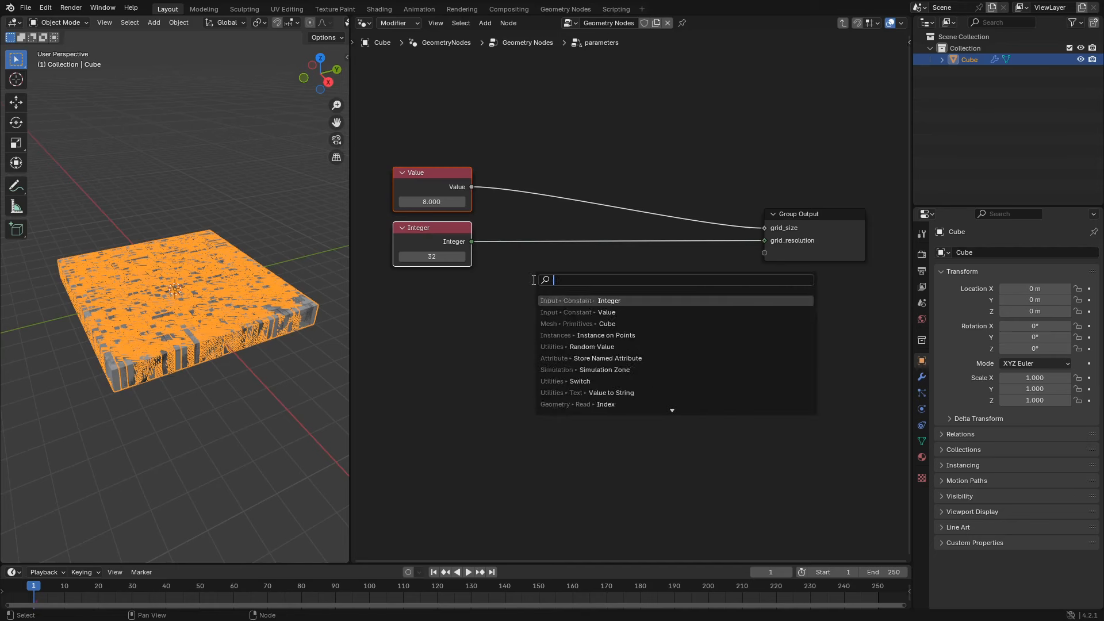
pyautogui.press('Return')
pyautogui.click(530, 269)
pyautogui.click(571, 303)
pyautogui.click(555, 345)
pyautogui.moveTo(470, 242); pyautogui.dragTo(530, 329)
pyautogui.click(583, 342)
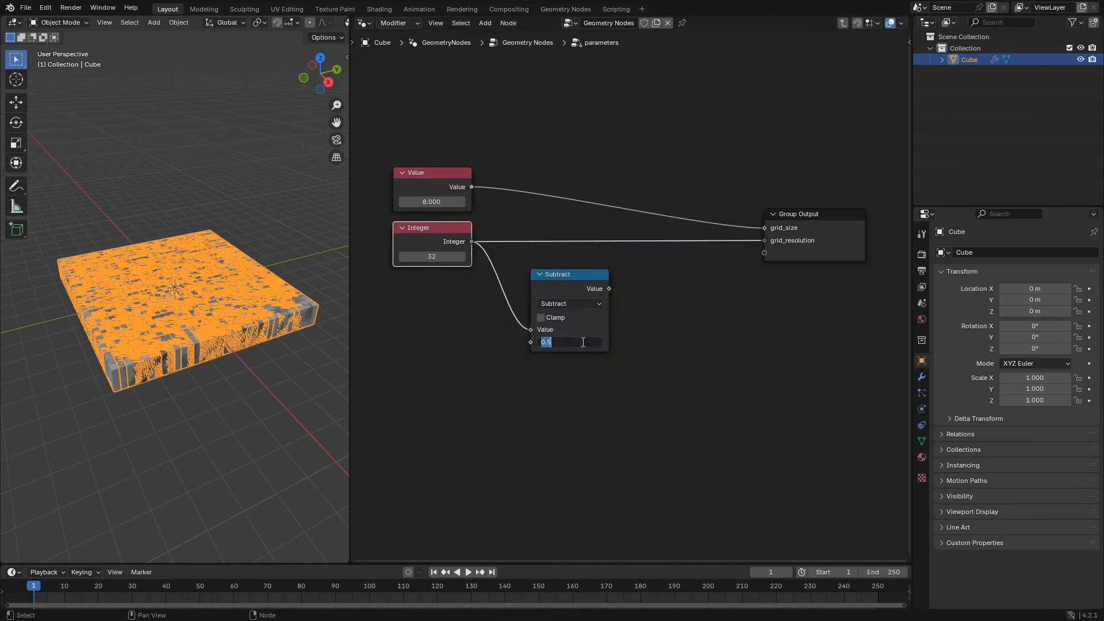
pyautogui.press('Return')
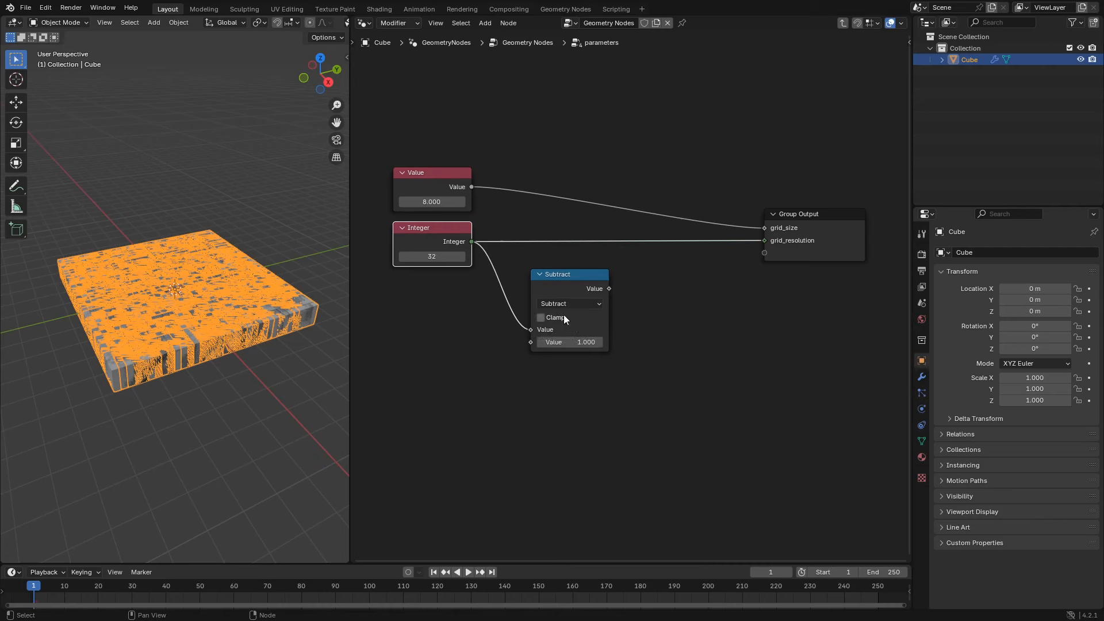
# - Duplicate the Subtract node, set the copy to Divide, and divide the grid size Value by the Subtract result
pyautogui.hotkey('shift', 'd')
pyautogui.click(628, 277)
pyautogui.click(632, 295)
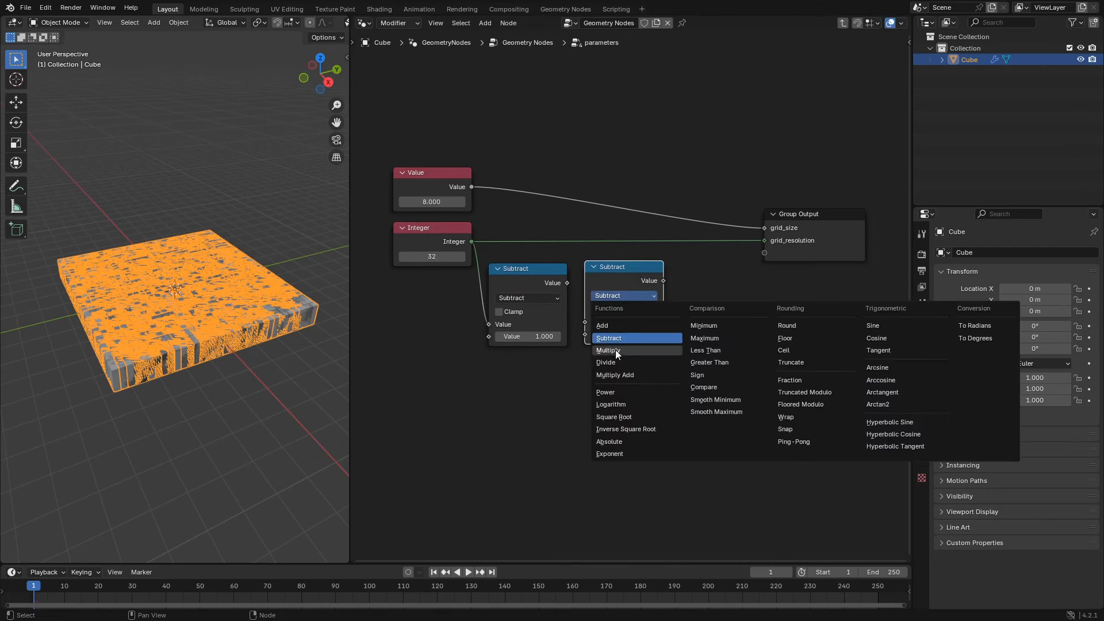
pyautogui.click(618, 360)
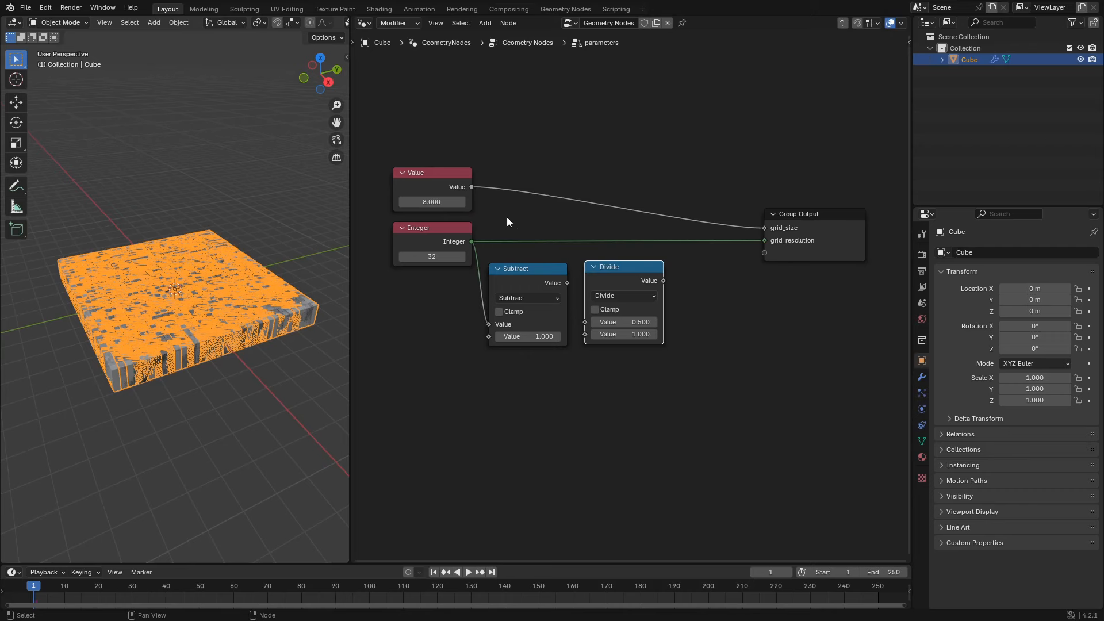
pyautogui.moveTo(472, 187); pyautogui.dragTo(585, 322)
pyautogui.moveTo(566, 283); pyautogui.dragTo(570, 313)
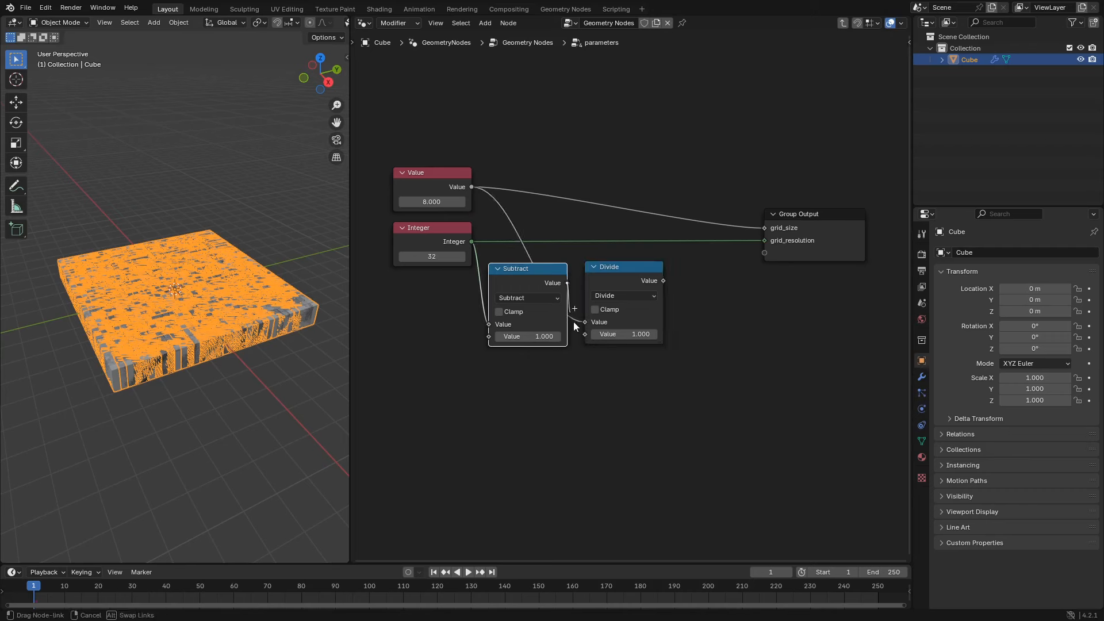
# - Output the Divide result from the parameters group as cell_size, save, and move the Group Output closer
pyautogui.moveTo(662, 281); pyautogui.dragTo(765, 251)
pyautogui.press('n')
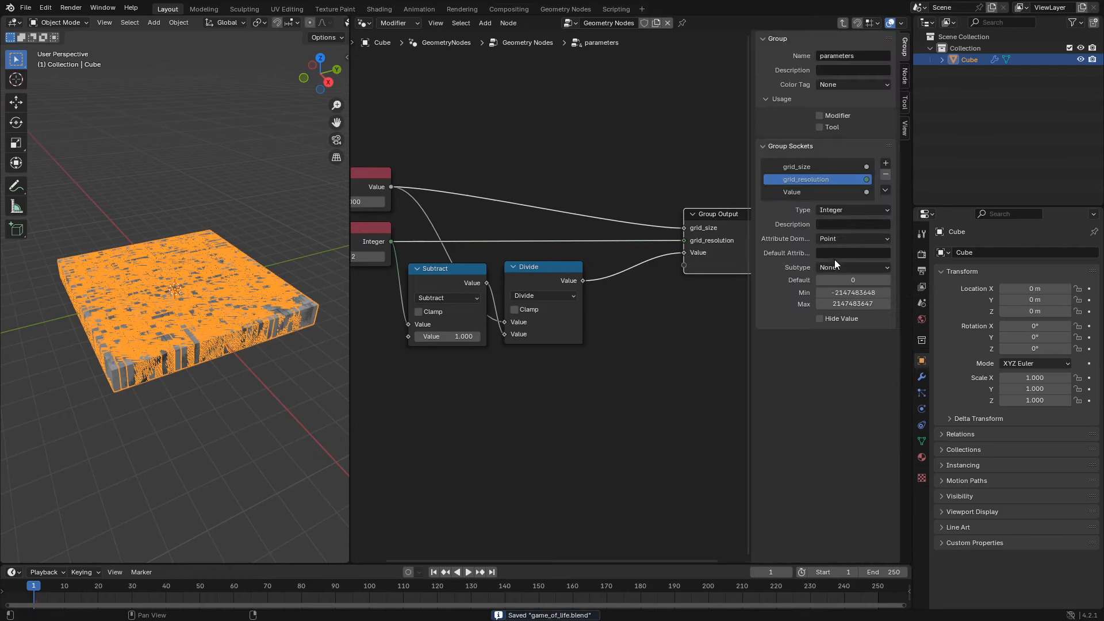
pyautogui.doubleClick(792, 192)
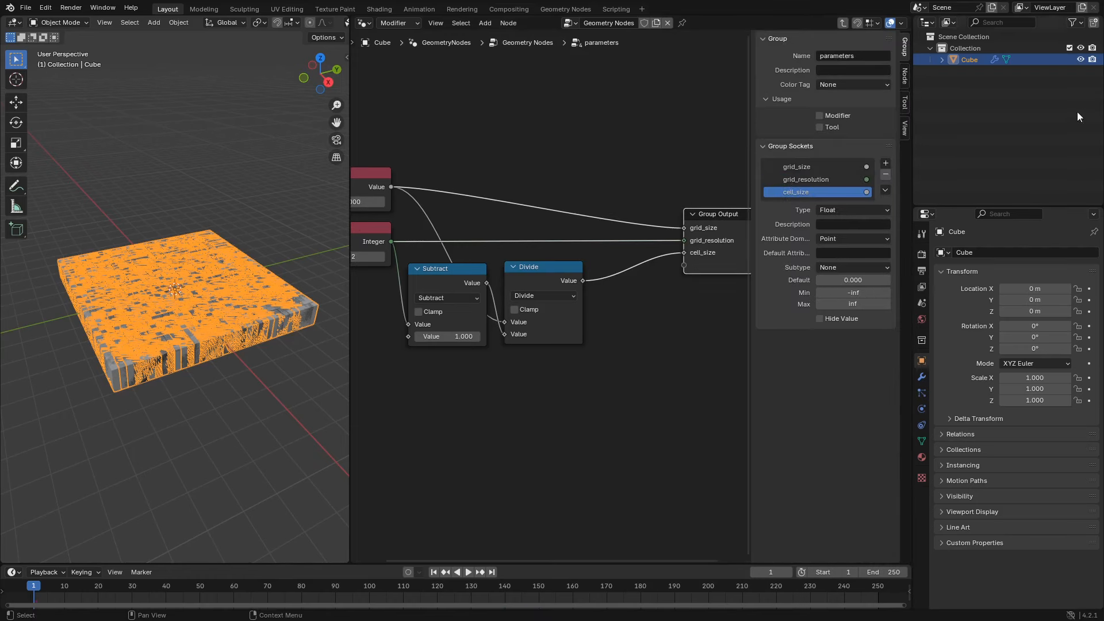
pyautogui.press('n')
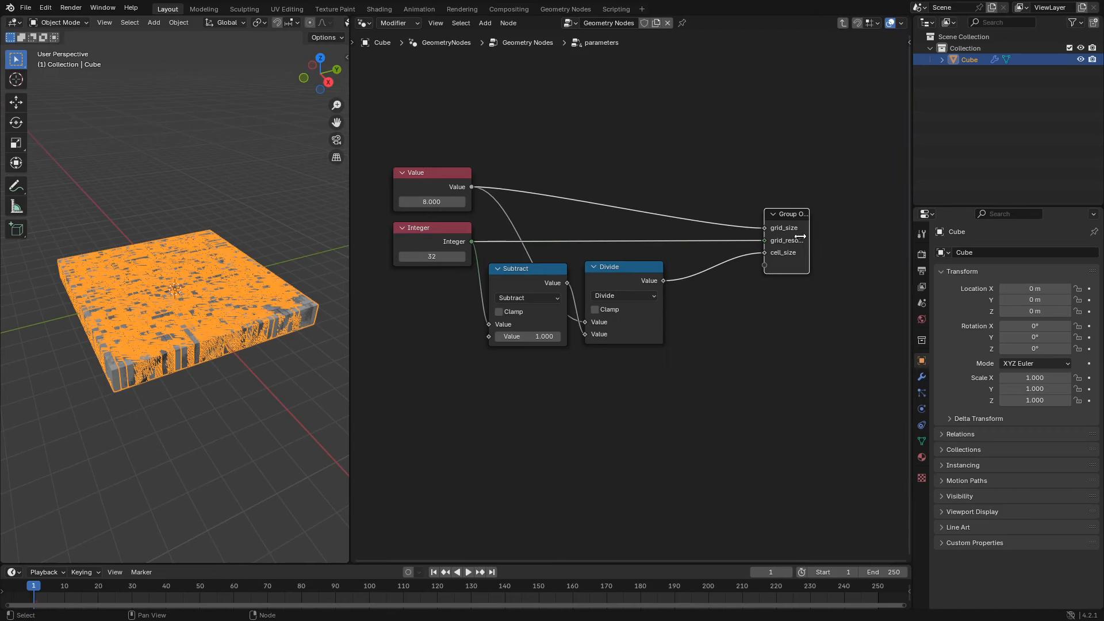
pyautogui.moveTo(804, 228); pyautogui.dragTo(740, 228)
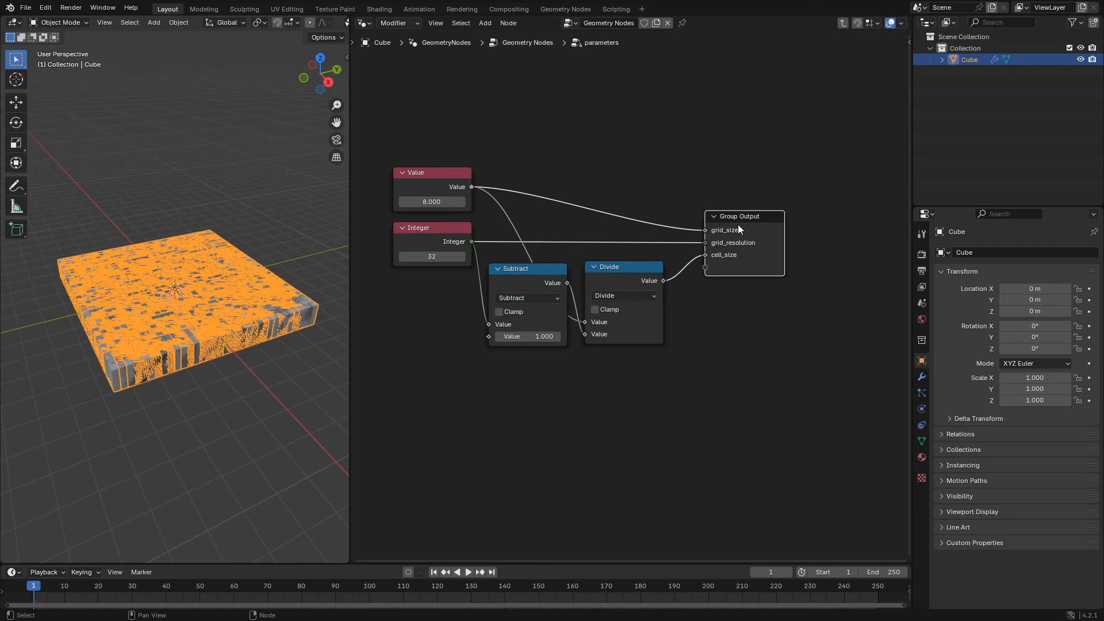
# - In the main tree, connect cell_size to the Scale of Instance on Points, lower the Cube node, and save
pyautogui.press('Tab')
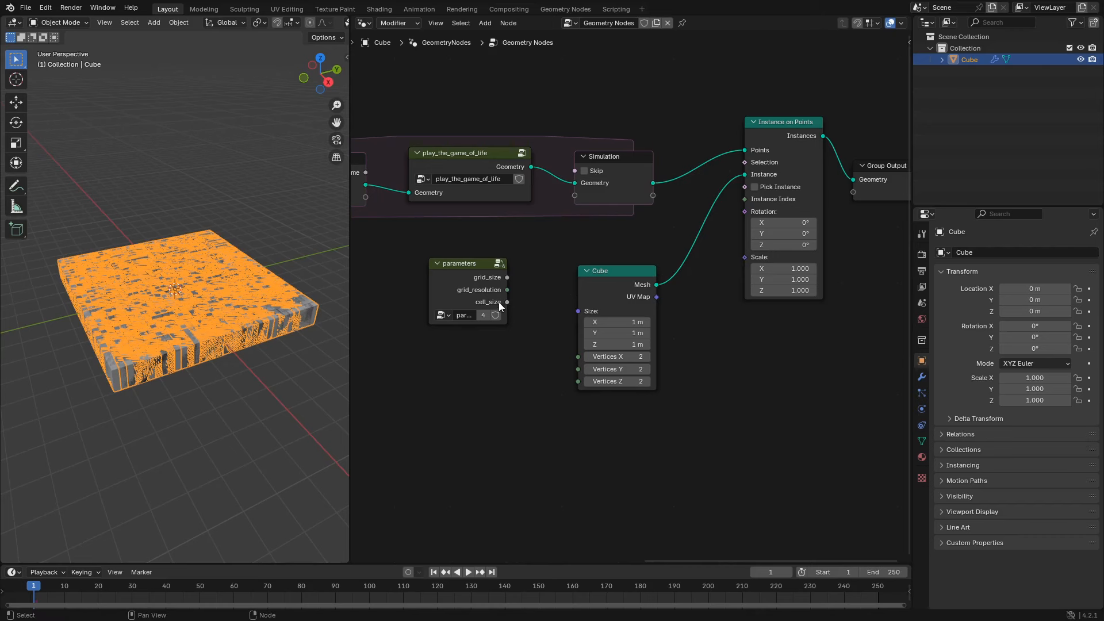
pyautogui.moveTo(712, 263); pyautogui.dragTo(742, 258)
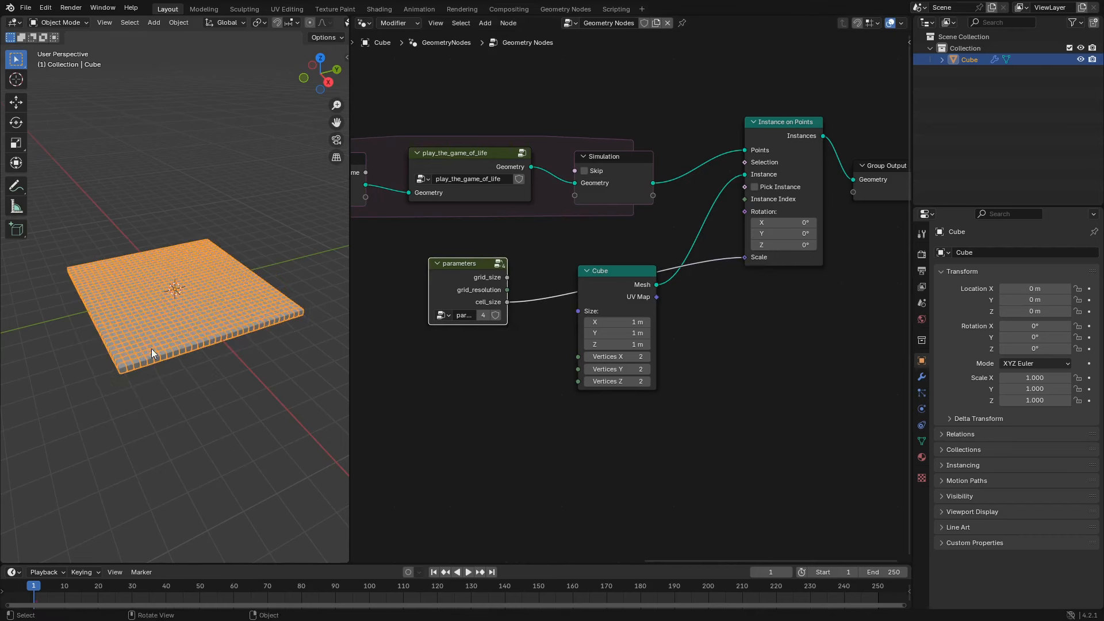
pyautogui.moveTo(151, 348); pyautogui.dragTo(188, 399, button='middle')
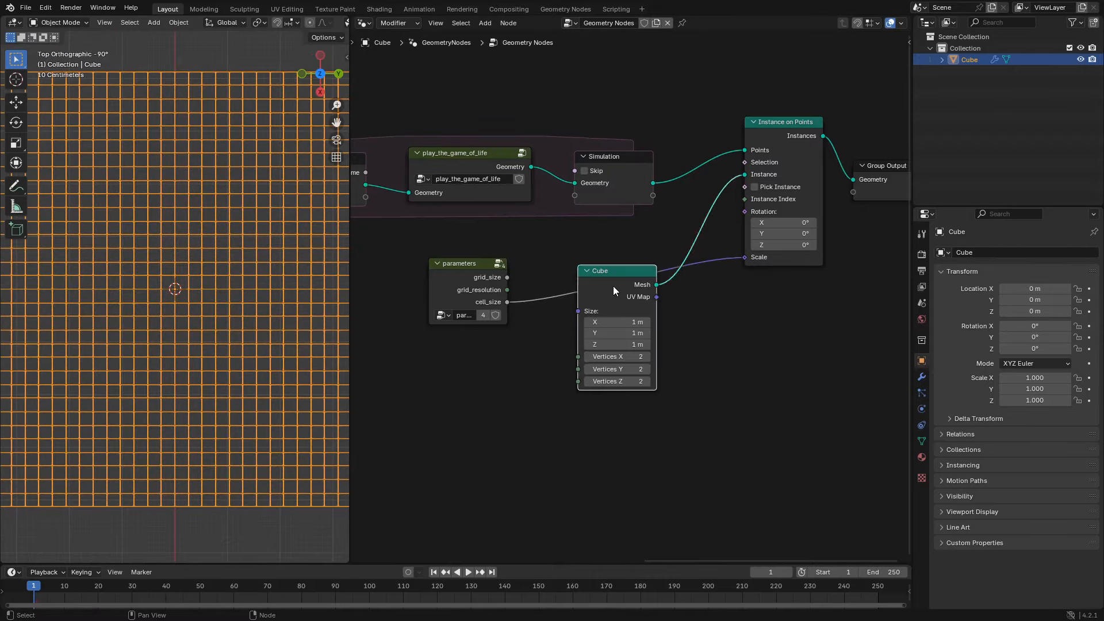
pyautogui.moveTo(613, 282); pyautogui.dragTo(612, 317)
pyautogui.hotkey('ctrl', 's')
# - Rearrange the Instance on Points, Cube, parameters and Group Output nodes so the instancing nodes sit together
pyautogui.scroll(-3, 256, 358)
pyautogui.moveTo(613, 357); pyautogui.dragTo(609, 357)
pyautogui.rightClick(609, 357)
pyautogui.moveTo(635, 315); pyautogui.dragTo(655, 307)
pyautogui.moveTo(231, 375)
pyautogui.mouseDown(button='middle')
pyautogui.moveTo(252, 320)
pyautogui.moveTo(291, 307)
pyautogui.moveTo(239, 391)
pyautogui.mouseUp(button='middle')
pyautogui.scroll(2, 239, 391)
pyautogui.scroll(-1, 239, 391)
pyautogui.scroll(-1, 828, 222)
pyautogui.moveTo(853, 208); pyautogui.dragTo(916, 206)
pyautogui.moveTo(755, 150); pyautogui.dragTo(776, 182)
pyautogui.moveTo(639, 299); pyautogui.dragTo(653, 327)
pyautogui.moveTo(479, 270); pyautogui.dragTo(654, 359)
pyautogui.moveTo(642, 325); pyautogui.dragTo(663, 236)
# - Group the Instance on Points, Cube and parameters nodes as instantiate_cubes_on_grid and widen the group node
pyautogui.moveTo(673, 224); pyautogui.dragTo(811, 401)
pyautogui.hotkey('ctrl', 'g')
pyautogui.click(720, 290)
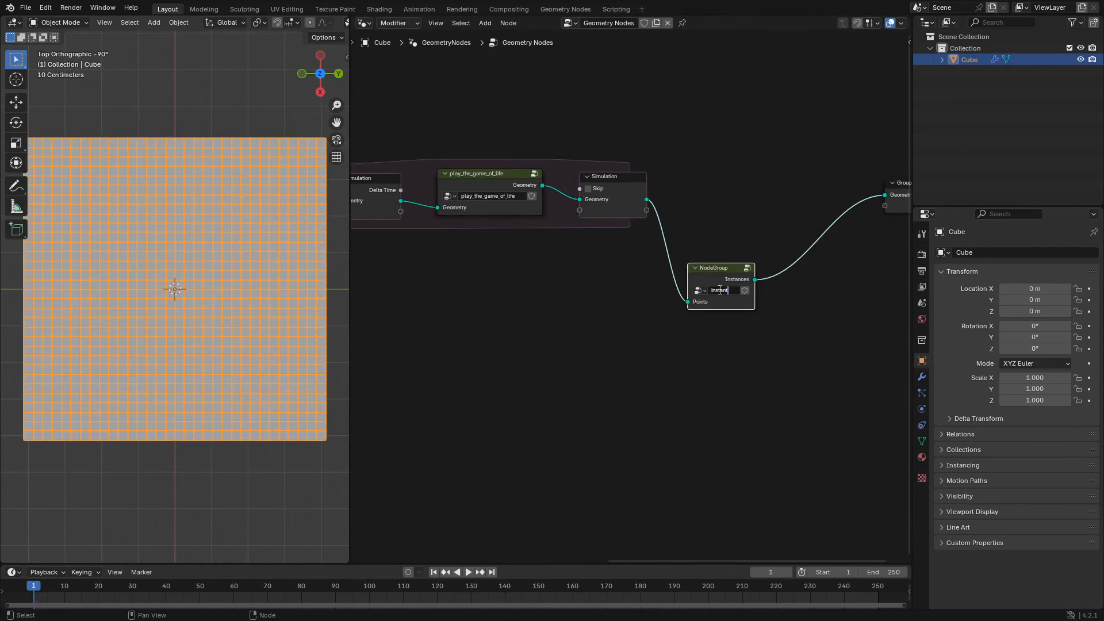
pyautogui.moveTo(755, 295); pyautogui.dragTo(801, 295)
# - Place the instantiate_cubes_on_grid node in line after the Simulation Zone and bring the Group Output close beside it
pyautogui.moveTo(757, 267); pyautogui.dragTo(743, 166)
pyautogui.moveTo(851, 184); pyautogui.dragTo(756, 216, button='middle')
pyautogui.moveTo(827, 216); pyautogui.dragTo(757, 207)
pyautogui.click(805, 276)
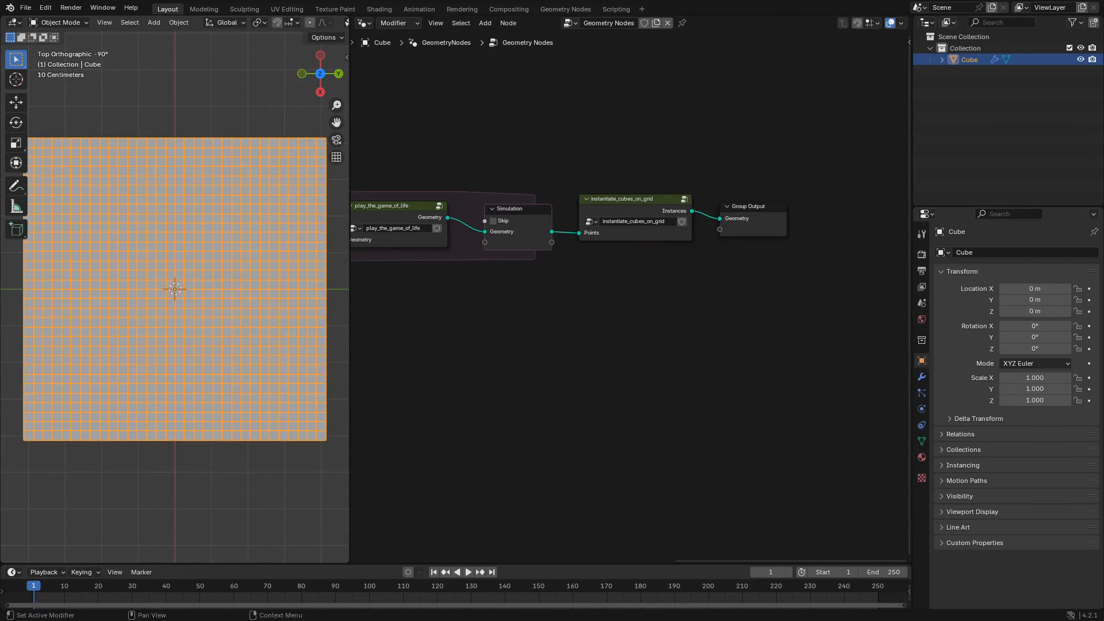
# - Open the play_the_game_of_life group and move its Group Input node farther away from the Store Named Attribute node
pyautogui.moveTo(500, 414); pyautogui.dragTo(680, 419, button='middle')
pyautogui.click(575, 214)
pyautogui.press('Tab')
pyautogui.moveTo(581, 308); pyautogui.dragTo(338, 326)
pyautogui.moveTo(365, 332); pyautogui.dragTo(464, 294, button='middle')
pyautogui.moveTo(421, 295); pyautogui.dragTo(528, 256)
# - Add a Sample Index node fed by the Group Input geometry, set its data type to Boolean, and save
pyautogui.hotkey('shift', 'a')
pyautogui.write('sample index')
pyautogui.press('Return')
pyautogui.click(527, 197)
pyautogui.click(566, 223)
pyautogui.click(566, 288)
pyautogui.hotkey('ctrl', 's')
# - Add a Boolean Named Attribute node reading alive and connect it to the Value of Sample Index
pyautogui.hotkey('shift', 'a')
pyautogui.write('named att')
pyautogui.press('Return')
pyautogui.click(505, 144)
pyautogui.click(535, 188)
pyautogui.click(532, 262)
pyautogui.click(540, 201)
pyautogui.click(544, 219)
pyautogui.moveTo(469, 285); pyautogui.dragTo(417, 300)
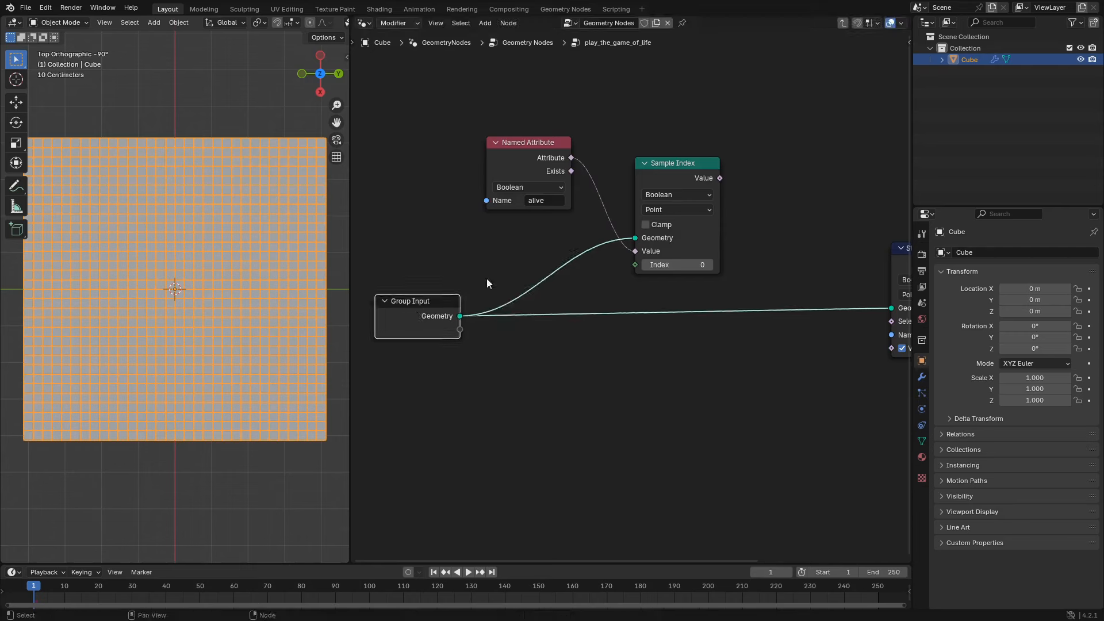
# - Duplicate the alive Named Attribute node below the original, set the copy to Integer, and connect it to the Index of Sample Index
pyautogui.moveTo(488, 281); pyautogui.dragTo(564, 317, button='middle')
pyautogui.moveTo(587, 178); pyautogui.dragTo(576, 77)
pyautogui.hotkey('shift', 'd')
pyautogui.click(574, 164)
pyautogui.click(591, 208)
pyautogui.click(590, 250)
pyautogui.moveTo(635, 177); pyautogui.dragTo(706, 303)
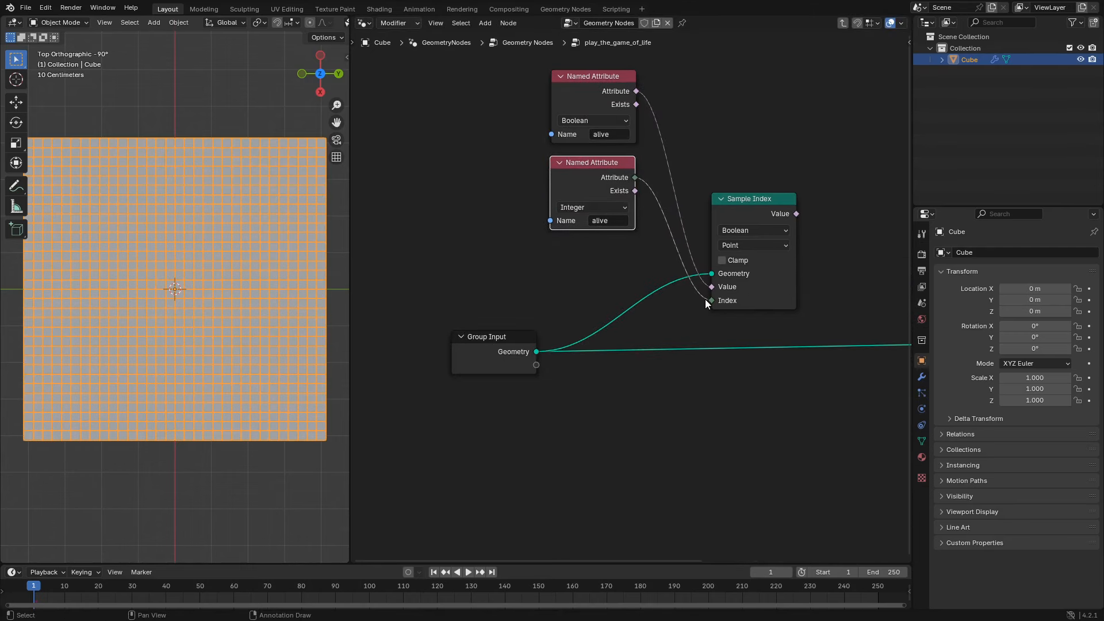
# - Group the two Named Attribute nodes and Sample Index as is_neighbor_alive
pyautogui.moveTo(492, 61); pyautogui.dragTo(745, 253)
pyautogui.hotkey('ctrl', 'g')
pyautogui.press('Tab')
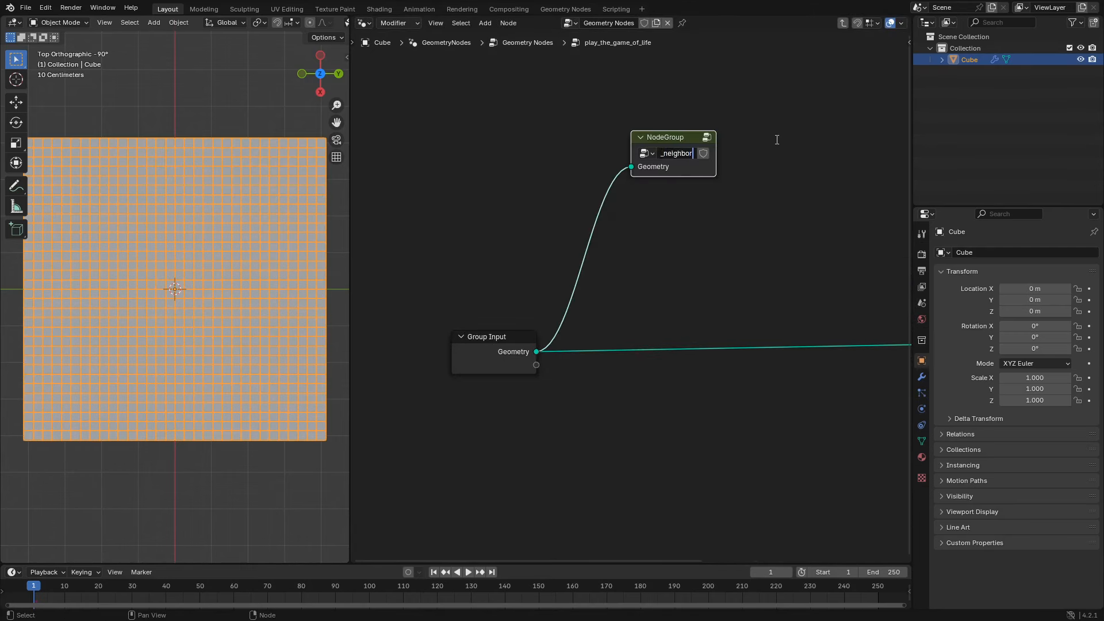
# - Inside is_neighbor_alive, connect the Sample Index Value to the Group Output and place the output node close beside it
pyautogui.press('Tab')
pyautogui.moveTo(748, 254); pyautogui.dragTo(638, 220, button='middle')
pyautogui.moveTo(650, 337); pyautogui.dragTo(613, 218)
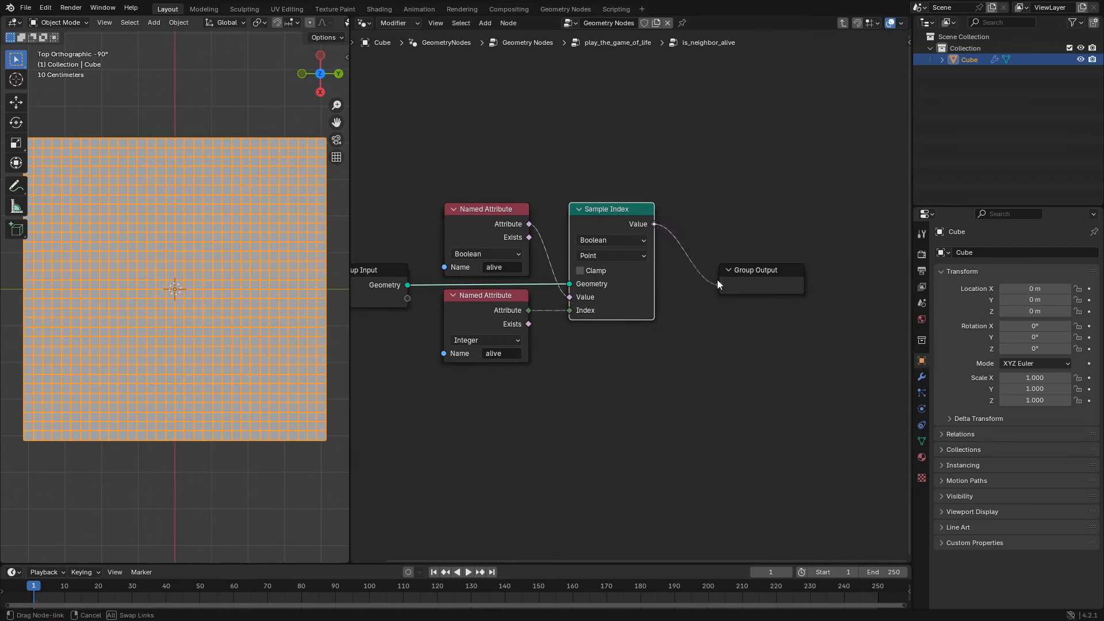
pyautogui.moveTo(767, 285); pyautogui.dragTo(746, 277)
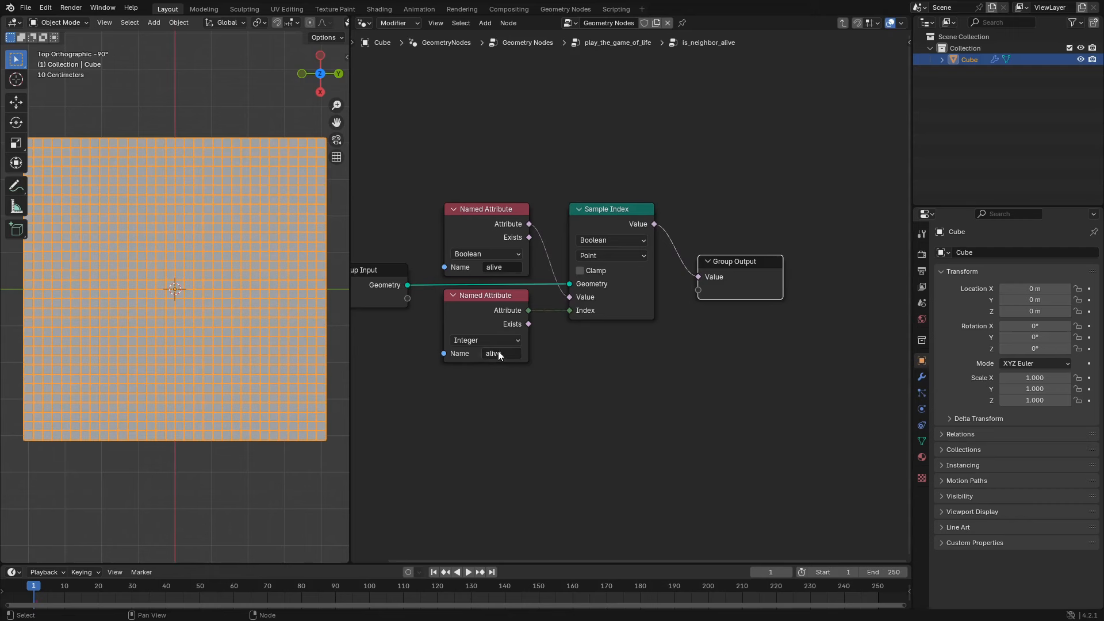
# - Clear the Integer Named Attribute's name and connect its Name socket to the Group Input as a new group input
pyautogui.click(520, 360)
pyautogui.click(518, 352)
pyautogui.press('BackSpace')
pyautogui.press('Return')
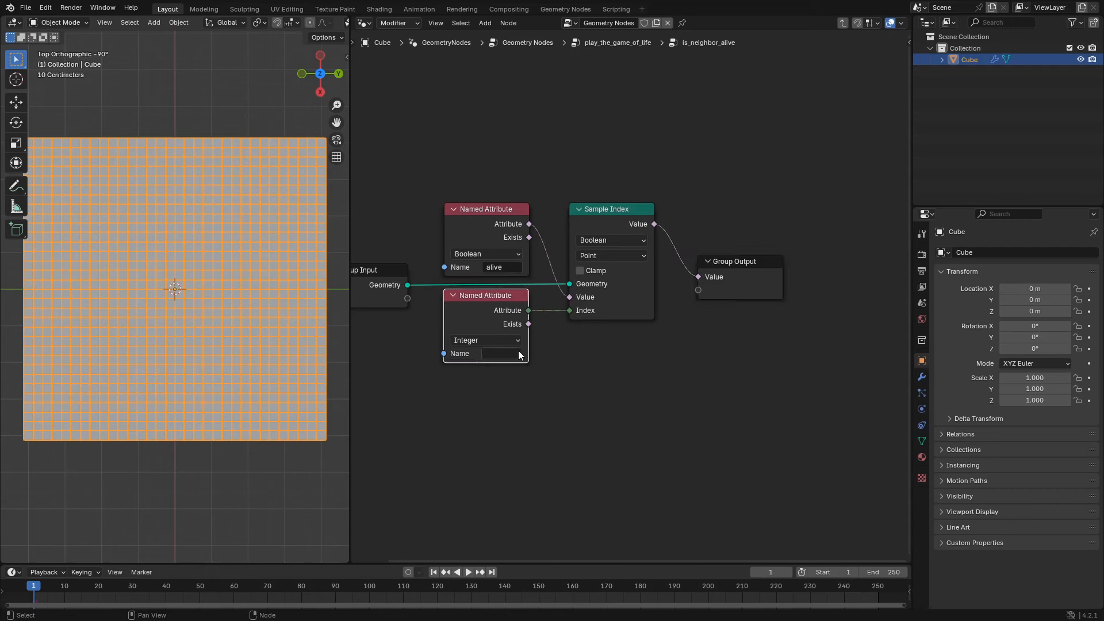
pyautogui.moveTo(407, 298); pyautogui.dragTo(443, 353)
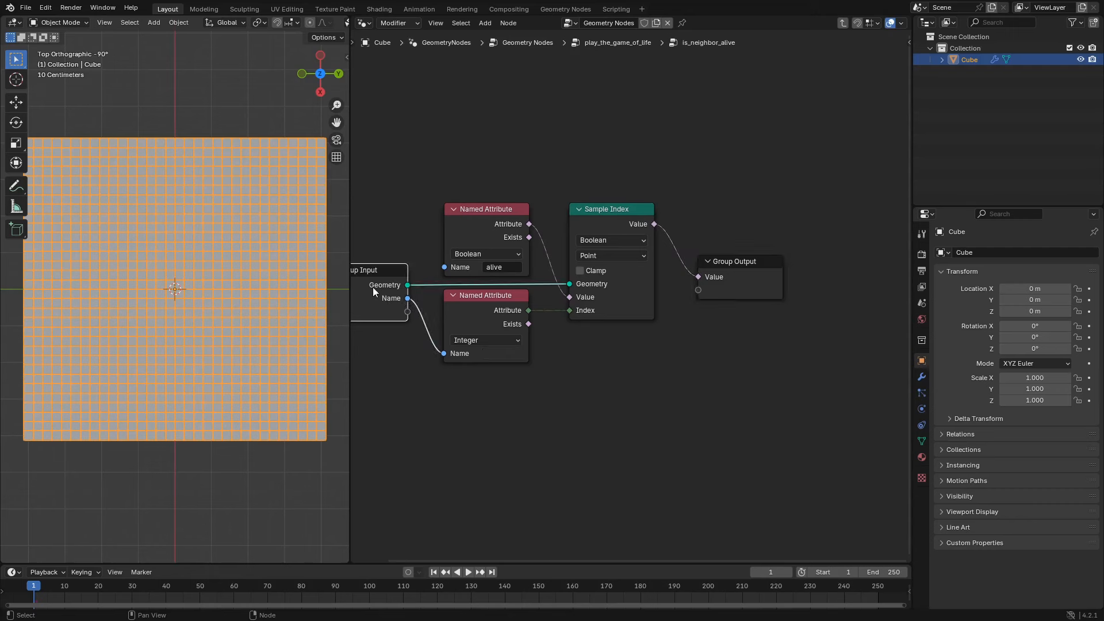
# - Rename the Name input socket of the is_neighbor_alive group to neighbor_name
pyautogui.press('Tab')
pyautogui.press('Tab')
pyautogui.press('n')
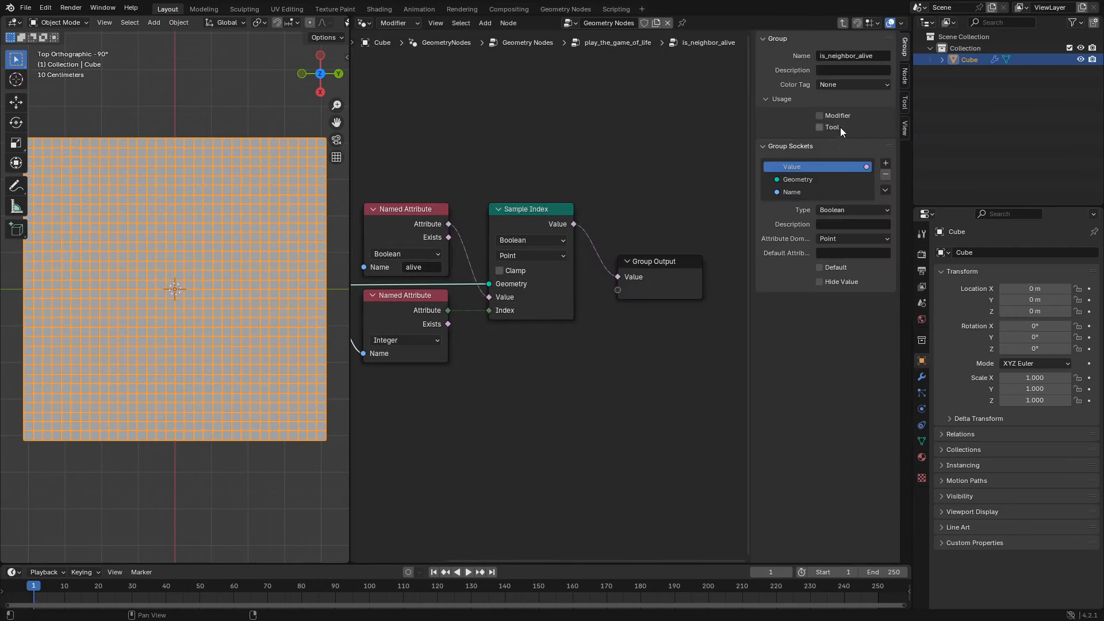
pyautogui.doubleClick(791, 193)
pyautogui.write('neighbor_')
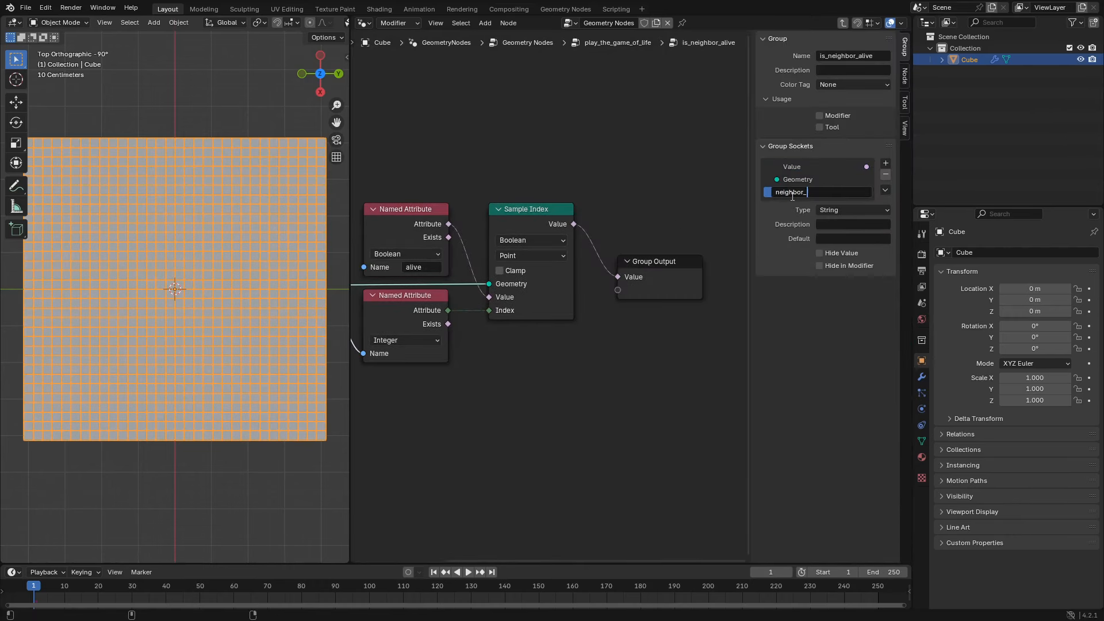
pyautogui.write('name')
pyautogui.press('Return')
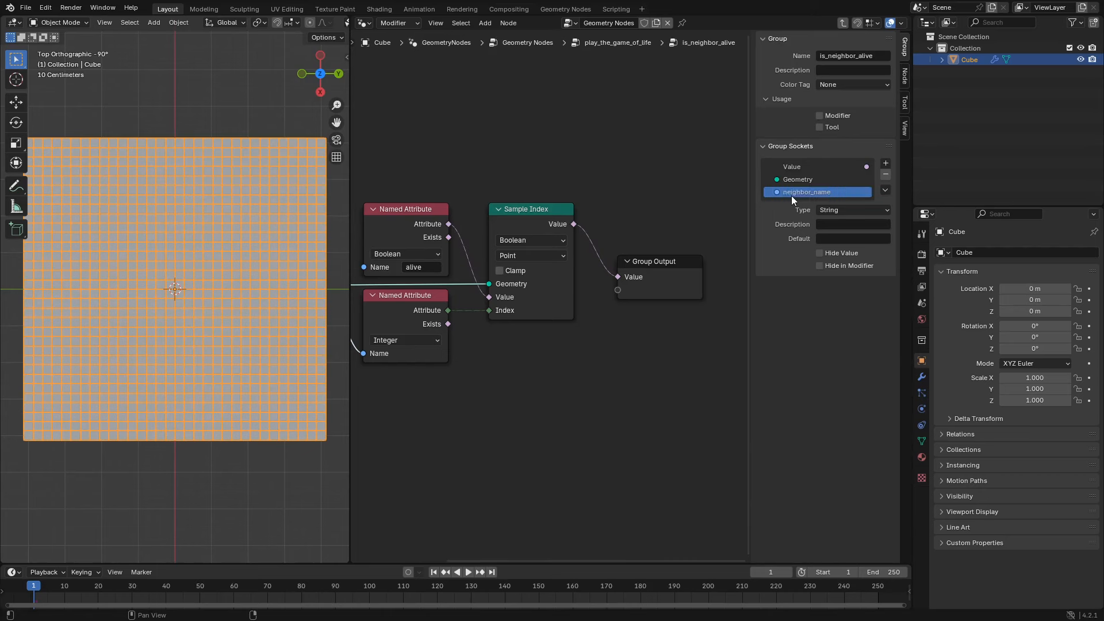
# - Rename the group's Value output to is_alive, save, and reposition the is_neighbor_alive node in the parent tree
pyautogui.doubleClick(809, 165)
pyautogui.write('is_alive')
pyautogui.press('Return')
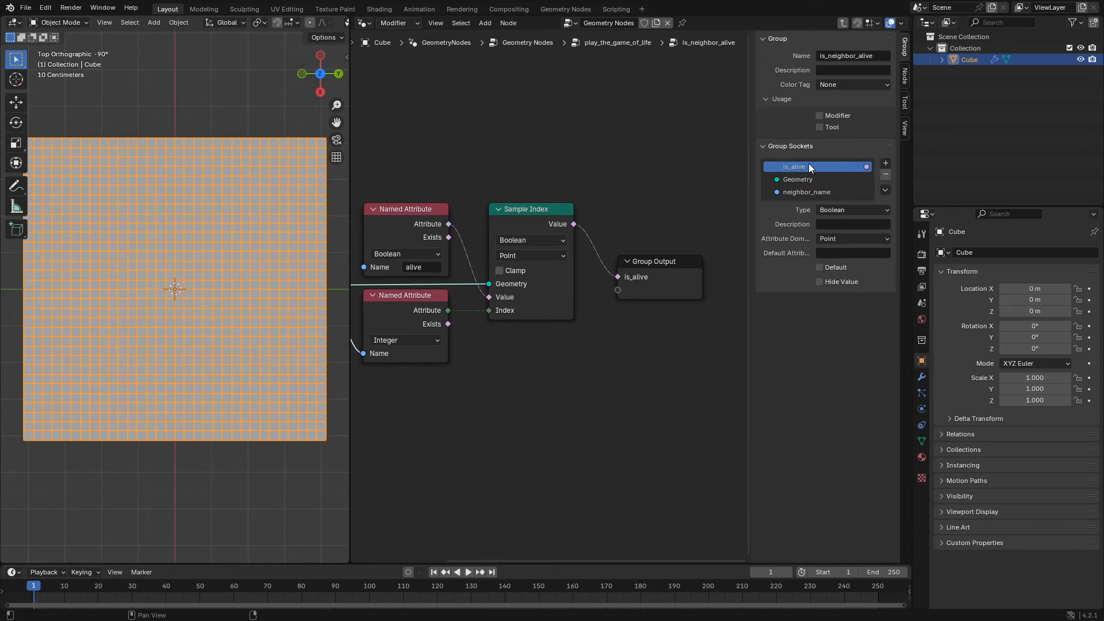
pyautogui.press('n')
pyautogui.press('Tab')
pyautogui.hotkey('ctrl', 's')
pyautogui.moveTo(678, 152); pyautogui.dragTo(691, 204)
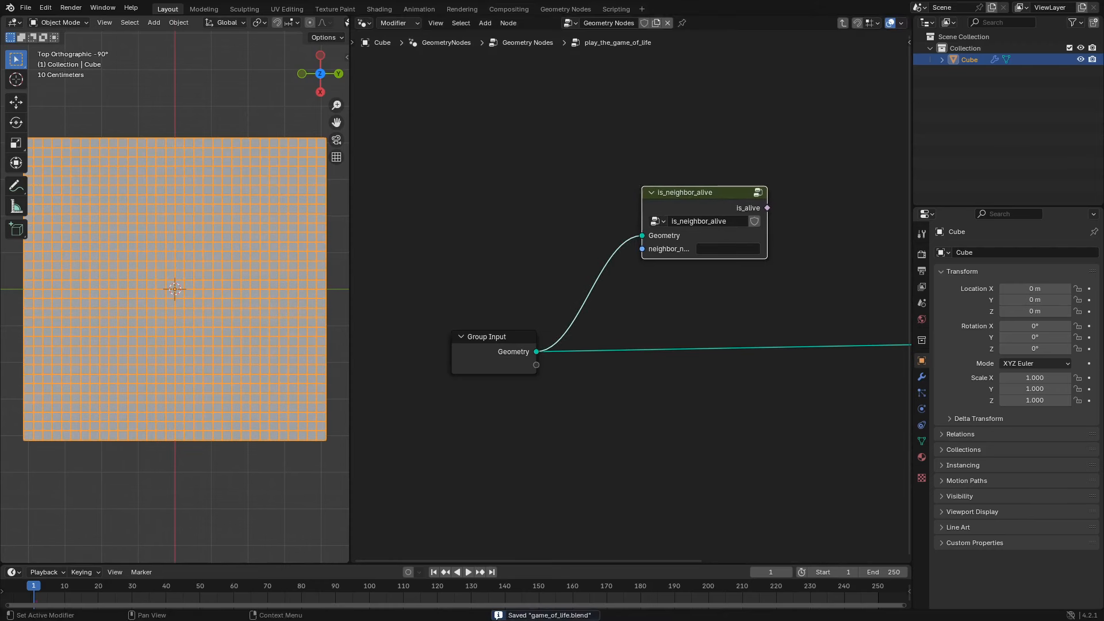
# - Set the node's neighbor_name to -1,-1 and duplicate it below with its geometry link kept
pyautogui.click(721, 249)
pyautogui.write('-1,-1')
pyautogui.press('Return')
pyautogui.moveTo(713, 200); pyautogui.dragTo(702, 125)
pyautogui.hotkey('ctrl', 'shift', 'd')
pyautogui.click(706, 216)
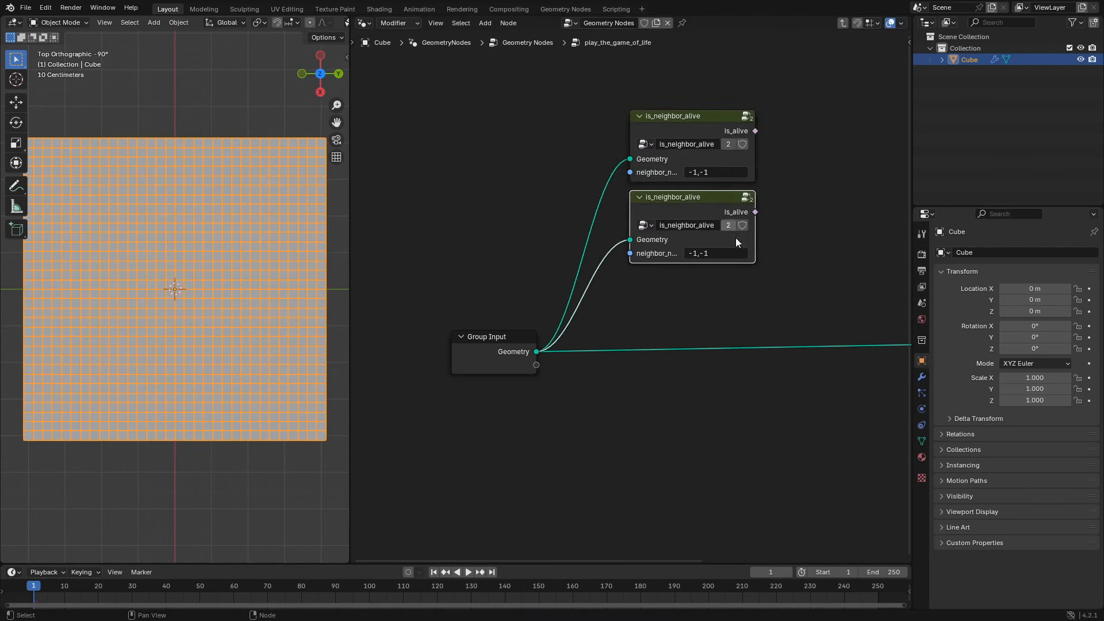
# - Repeat the linked duplication six times to stack eight is_neighbor_alive nodes in a column
pyautogui.scroll(-3, 760, 254)
pyautogui.hotkey('shift', 'r')
pyautogui.hotkey('shift', 'r')
pyautogui.hotkey('shift', 'r')
pyautogui.hotkey('shift', 'r')
pyautogui.hotkey('shift', 'r')
pyautogui.hotkey('shift', 'r')
pyautogui.scroll(-2, 760, 301)
pyautogui.moveTo(760, 304); pyautogui.dragTo(732, 183, button='middle')
# - Set neighbor_name on the second to fifth is_neighbor_alive nodes to -1,0, -1,1, 0,-1 and 0,1
pyautogui.click(665, 151)
pyautogui.write('-1')
pyautogui.press('BackSpace')
pyautogui.press('BackSpace')
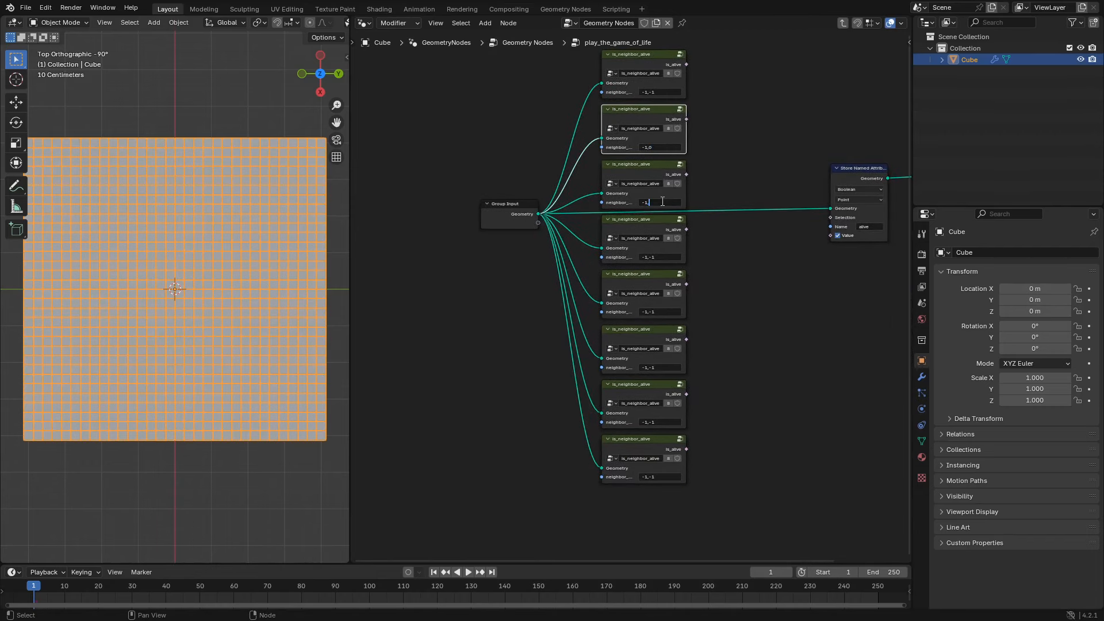
pyautogui.click(661, 257)
pyautogui.write('0,-1')
pyautogui.press('Return')
pyautogui.click(664, 312)
pyautogui.write('0,1')
pyautogui.press('Return')
# - Set neighbor_name on the last three is_neighbor_alive nodes to 1,-1, 1,0 and 1,1, and save
pyautogui.click(668, 367)
pyautogui.write('1,-1')
pyautogui.click(664, 477)
pyautogui.write('1,1')
pyautogui.press('Return')
pyautogui.hotkey('ctrl', 's')
# - Sum the -1,-1 and -1,0 is_alive outputs with an Add node, and chain a second Add for the -1,1 neighbour
pyautogui.moveTo(783, 129); pyautogui.dragTo(744, 215, button='middle')
pyautogui.moveTo(646, 149); pyautogui.dragTo(698, 178)
pyautogui.write('add')
pyautogui.press('Return')
pyautogui.scroll(3, 733, 187)
pyautogui.moveTo(734, 119); pyautogui.dragTo(688, 275)
pyautogui.hotkey('ctrl', 'shift', 'd')
pyautogui.click(725, 217)
pyautogui.click(725, 214)
# - Duplicate a third Add node that adds the 0,-1 neighbour's is_alive output to the running sum
pyautogui.hotkey('ctrl', 'shift', 'd')
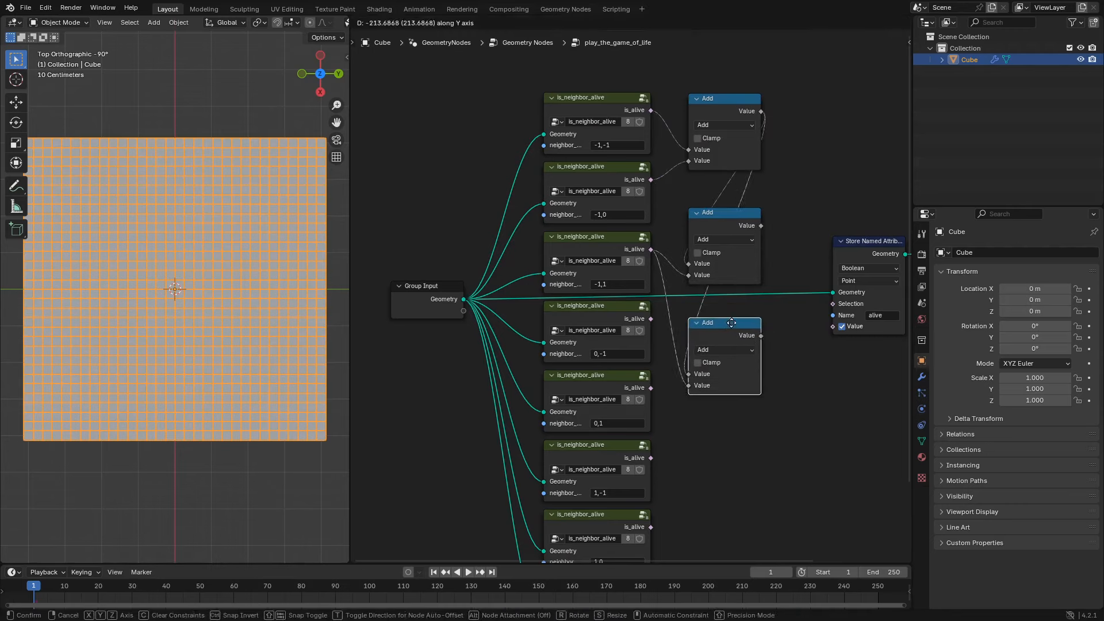
pyautogui.click(724, 311)
pyautogui.moveTo(760, 226); pyautogui.dragTo(688, 360)
pyautogui.moveTo(651, 319); pyautogui.dragTo(688, 371)
pyautogui.moveTo(724, 327); pyautogui.dragTo(715, 267, button='middle')
pyautogui.moveTo(715, 152); pyautogui.dragTo(715, 137)
# - Chain two more Add nodes that bring the 0,1 and 1,-1 neighbours into the running sum
pyautogui.click(719, 247)
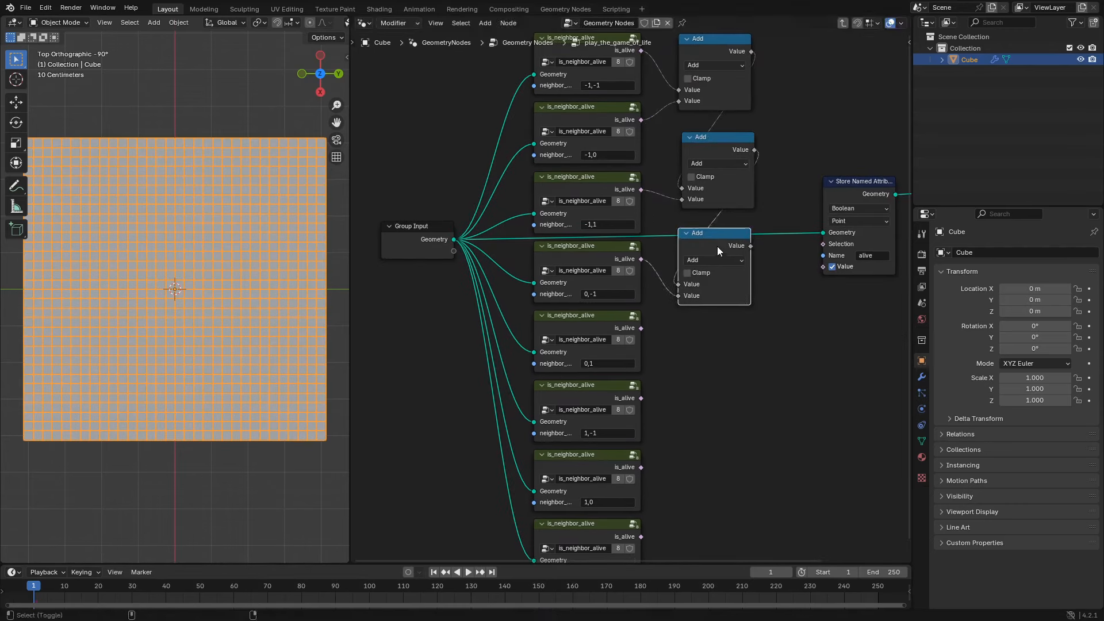
pyautogui.hotkey('ctrl', 'shift', 'd')
pyautogui.click(718, 332)
pyautogui.moveTo(751, 246); pyautogui.dragTo(678, 371)
pyautogui.moveTo(641, 328); pyautogui.dragTo(678, 381)
pyautogui.moveTo(697, 354); pyautogui.dragTo(683, 153, button='middle')
pyautogui.moveTo(737, 131); pyautogui.dragTo(665, 253)
pyautogui.moveTo(628, 196); pyautogui.dragTo(664, 266)
# - Chain the final two Add nodes for the 1,0 and 1,1 neighbours, and save
pyautogui.click(701, 208)
pyautogui.hotkey('ctrl', 'shift', 'd')
pyautogui.click(701, 295)
pyautogui.moveTo(737, 215); pyautogui.dragTo(665, 339)
pyautogui.hotkey('shift', 'a')
pyautogui.press('Return')
pyautogui.moveTo(737, 299); pyautogui.dragTo(664, 425)
pyautogui.moveTo(627, 336); pyautogui.dragTo(665, 437)
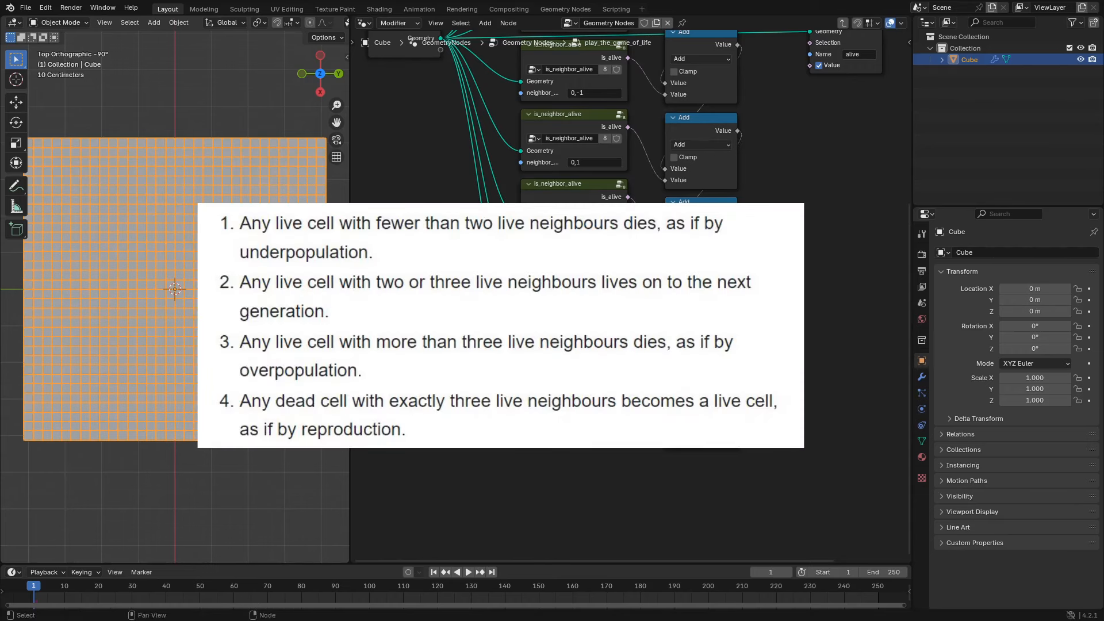
pyautogui.hotkey('ctrl', 's')
# - Space out the Add nodes evenly and align their column beside the is_neighbor_alive nodes
pyautogui.scroll(-5, 665, 431)
pyautogui.moveTo(665, 431); pyautogui.dragTo(632, 526, button='middle')
pyautogui.moveTo(696, 543); pyautogui.dragTo(650, 144)
pyautogui.moveTo(659, 196)
pyautogui.mouseDown()
pyautogui.moveTo(658, 162)
pyautogui.moveTo(656, 177)
pyautogui.mouseUp()
pyautogui.moveTo(661, 104); pyautogui.dragTo(660, 117)
pyautogui.moveTo(647, 87); pyautogui.dragTo(729, 495)
pyautogui.press('g')
pyautogui.click(669, 398)
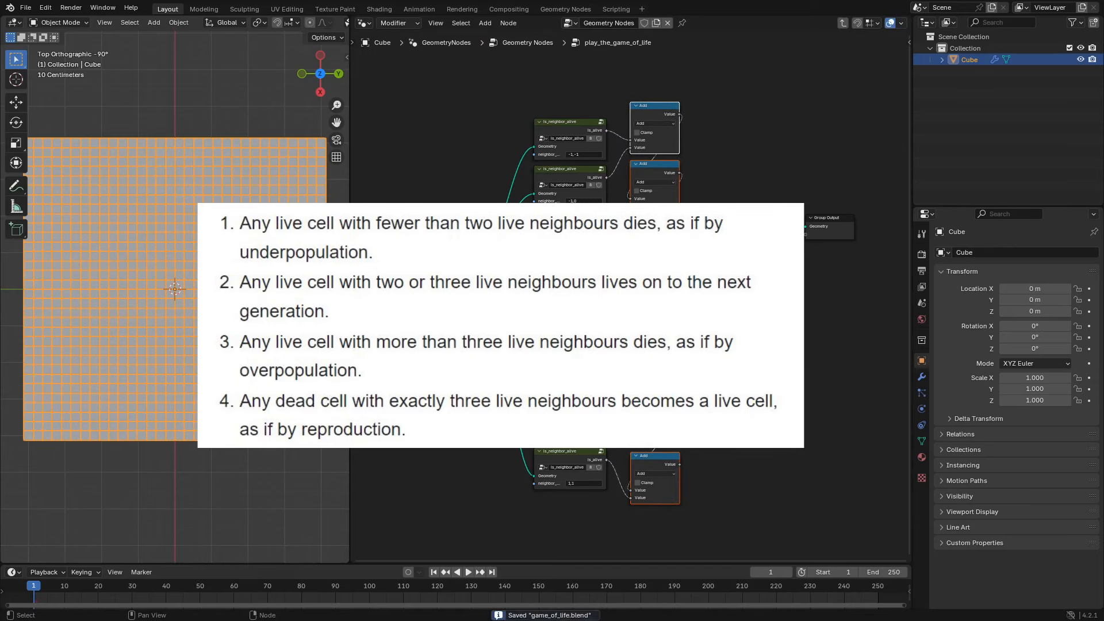
# - Group the is_neighbor_alive and Add nodes as count_living_neighbors and save
pyautogui.hotkey('ctrl', 'g')
pyautogui.press('Tab')
pyautogui.doubleClick(602, 288)
pyautogui.write('count_living_neighbors')
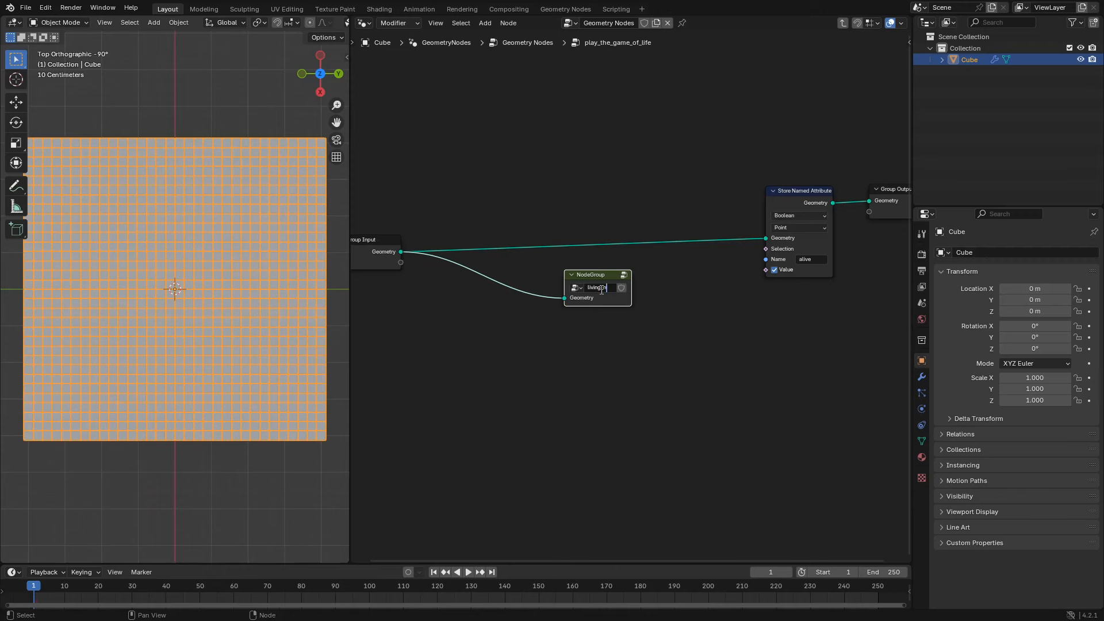
pyautogui.press('Return')
pyautogui.hotkey('ctrl', 's')
# - Inside count_living_neighbors, place the Group Output beside the last Add node and connect that node's Value to it
pyautogui.scroll(3, 629, 292)
pyautogui.press('Tab')
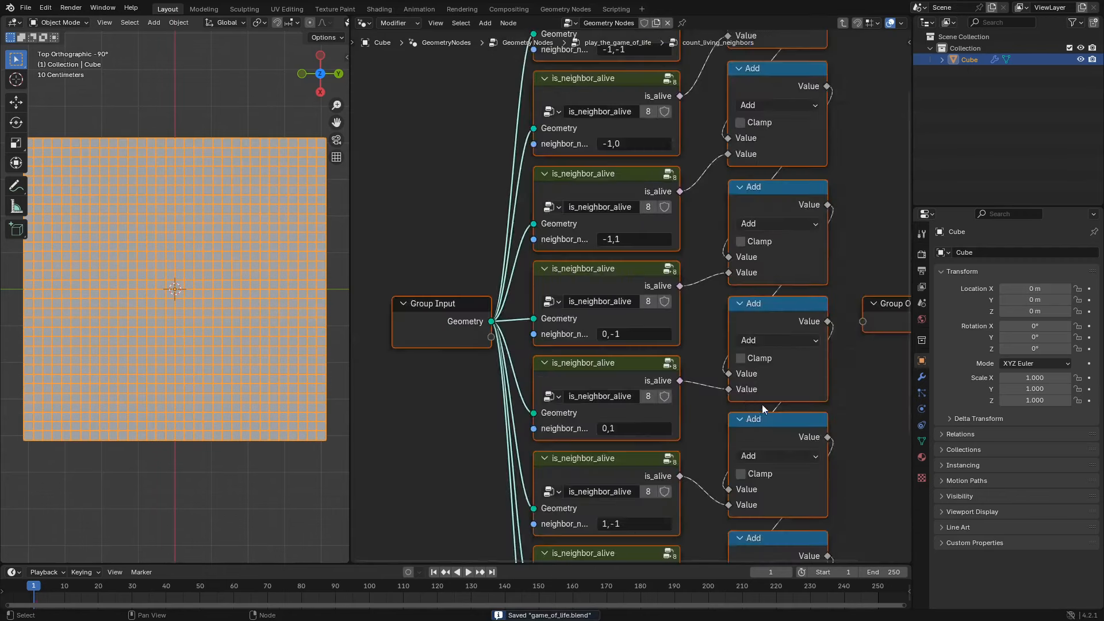
pyautogui.press('Home')
pyautogui.moveTo(737, 246); pyautogui.dragTo(752, 482)
# - Set the group's output socket to Integer, rename it living_neighbor_count, return to the parent tree, and save
pyautogui.press('n')
pyautogui.click(853, 209)
pyautogui.click(840, 223)
pyautogui.doubleClick(776, 166)
pyautogui.write('living_neighbor_count')
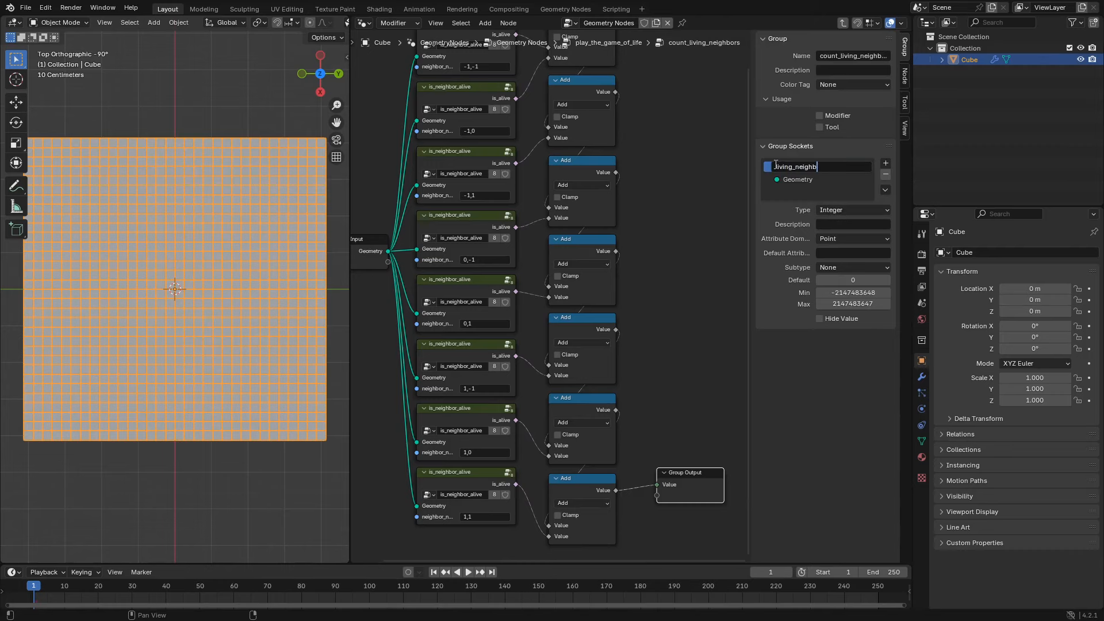
pyautogui.press('Return')
pyautogui.press('n')
pyautogui.press('Tab')
pyautogui.hotkey('ctrl', 's')
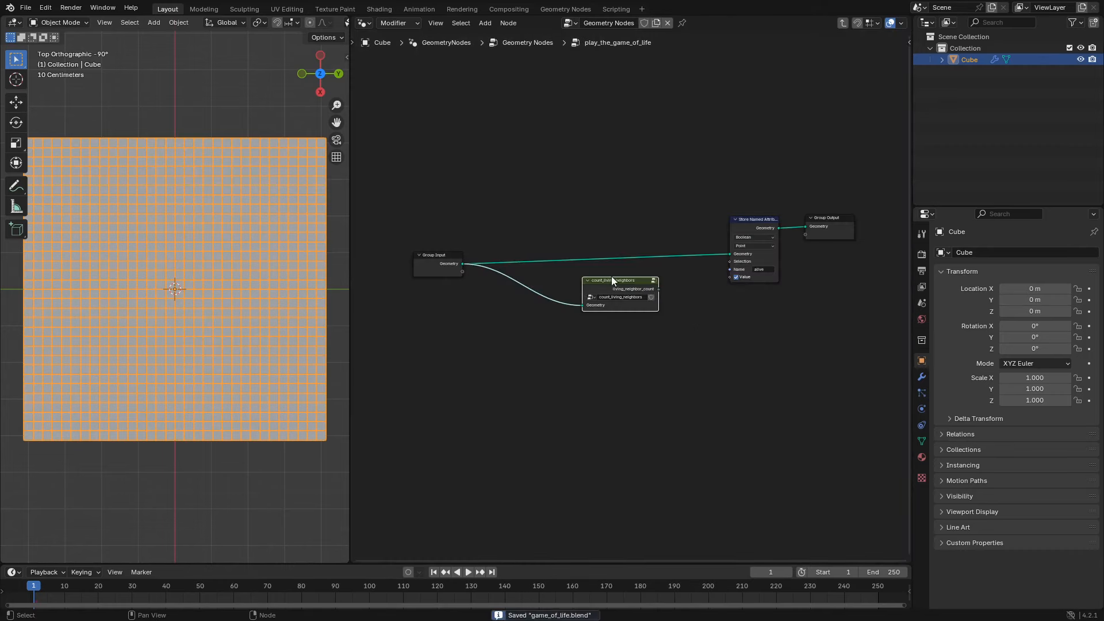
# - Move the count_living_neighbors node closer to the Group Input, join the selected node in a frame, and open its node properties
pyautogui.moveTo(607, 283); pyautogui.dragTo(529, 211)
pyautogui.moveTo(564, 242); pyautogui.dragTo(627, 184)
pyautogui.click(677, 199)
pyautogui.hotkey('ctrl', 'j')
pyautogui.press('n')
pyautogui.click(904, 76)
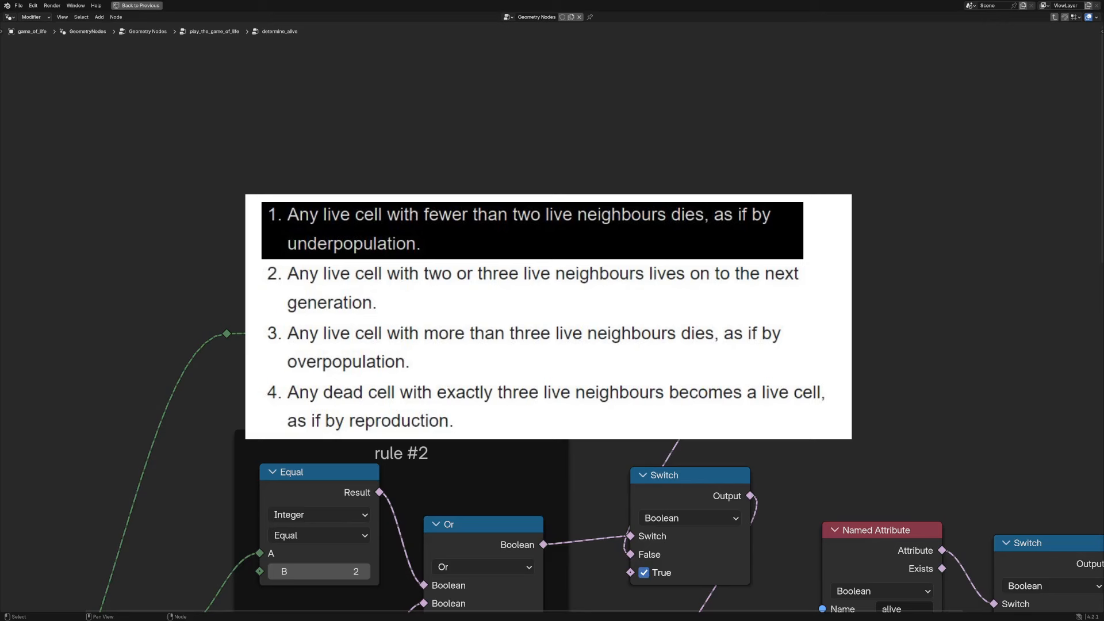
# - Examine the determine_alive group, following living_neighbor_count through the rule #1 comparison and Not node to the rule #2 Switch
pyautogui.scroll(-5, 545, 318)
pyautogui.moveTo(397, 411); pyautogui.dragTo(611, 238, button='middle')
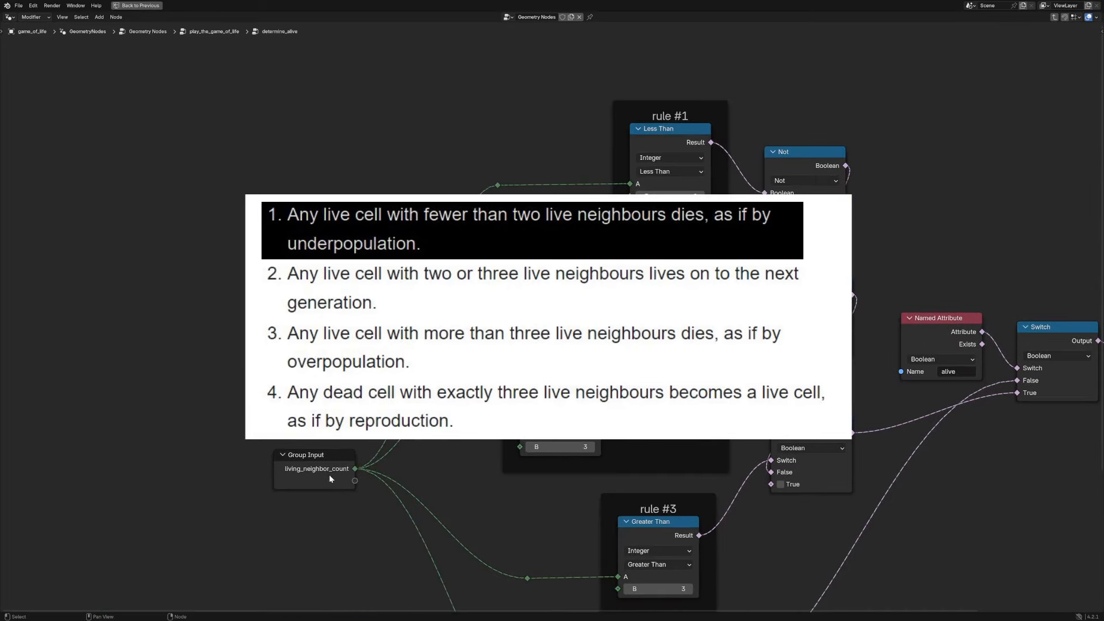
pyautogui.moveTo(459, 184); pyautogui.dragTo(408, 215, button='middle')
pyautogui.click(612, 163)
pyautogui.moveTo(742, 186); pyautogui.dragTo(722, 184)
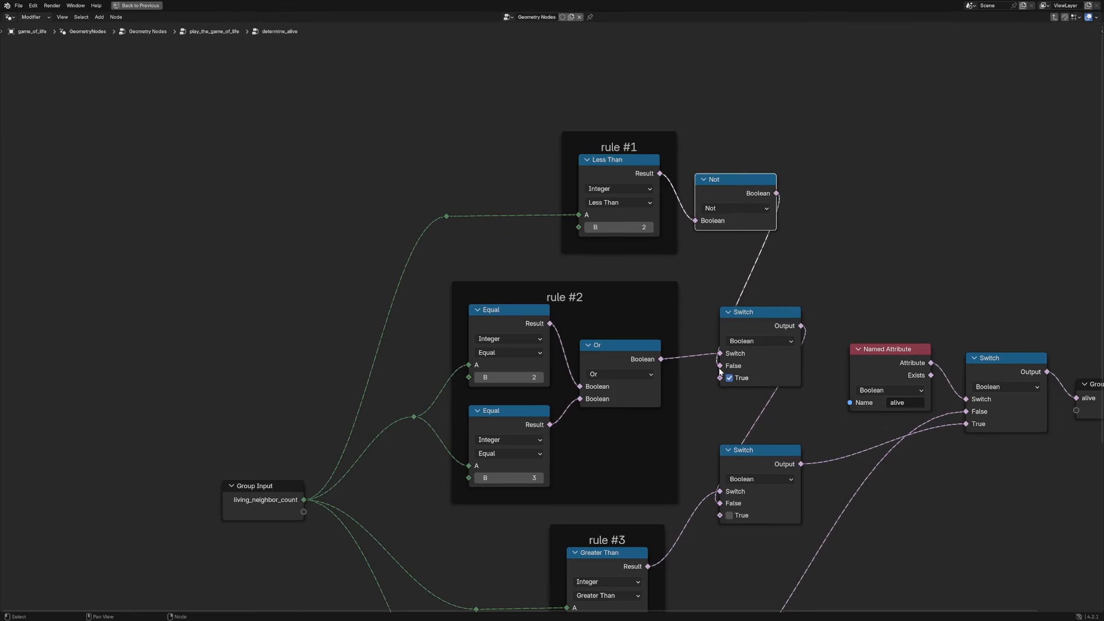
pyautogui.moveTo(720, 369)
pyautogui.moveTo(696, 297); pyautogui.dragTo(817, 247, button='middle')
pyautogui.scroll(2, 817, 248)
pyautogui.click(856, 246)
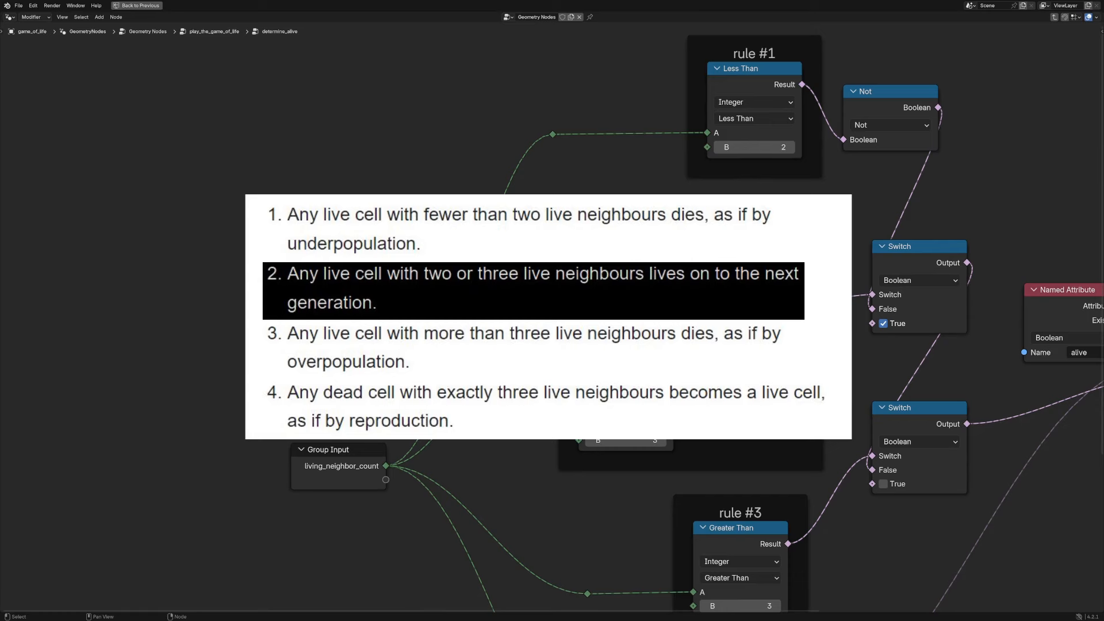
# - Examine rule #2 in determine_alive, following the two Equal comparisons through the Or node to its Switch
pyautogui.moveTo(771, 270); pyautogui.dragTo(704, 262, button='middle')
pyautogui.click(674, 287)
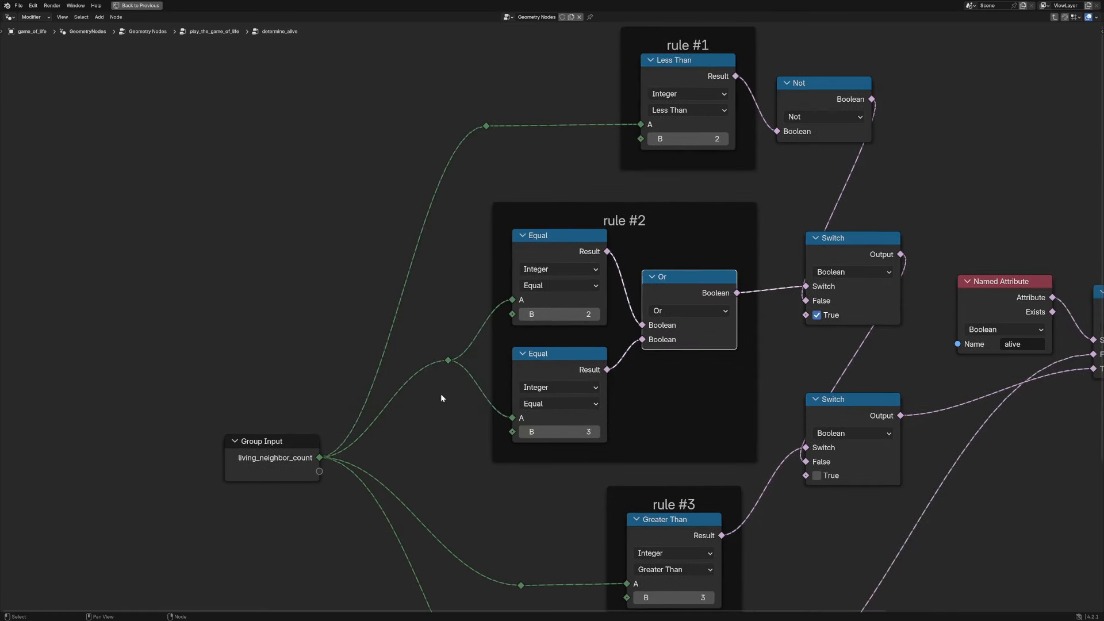
pyautogui.click(556, 262)
pyautogui.click(548, 367)
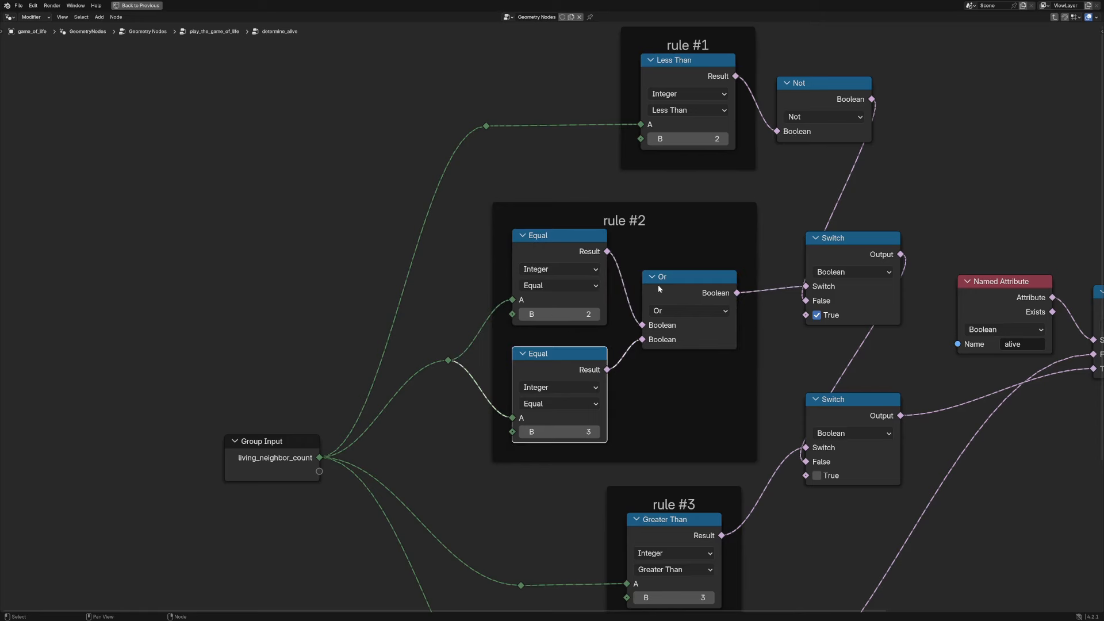
pyautogui.moveTo(659, 288); pyautogui.dragTo(665, 289)
pyautogui.moveTo(853, 247)
pyautogui.mouseDown()
pyautogui.moveTo(868, 251)
pyautogui.moveTo(852, 250)
pyautogui.mouseUp()
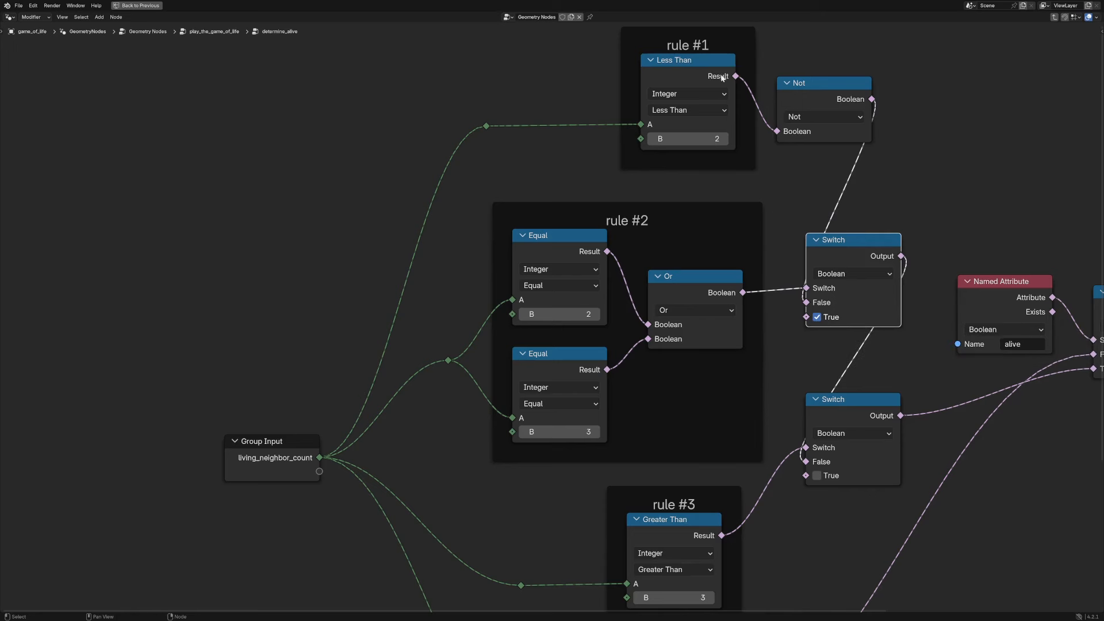
pyautogui.moveTo(684, 69); pyautogui.dragTo(682, 68)
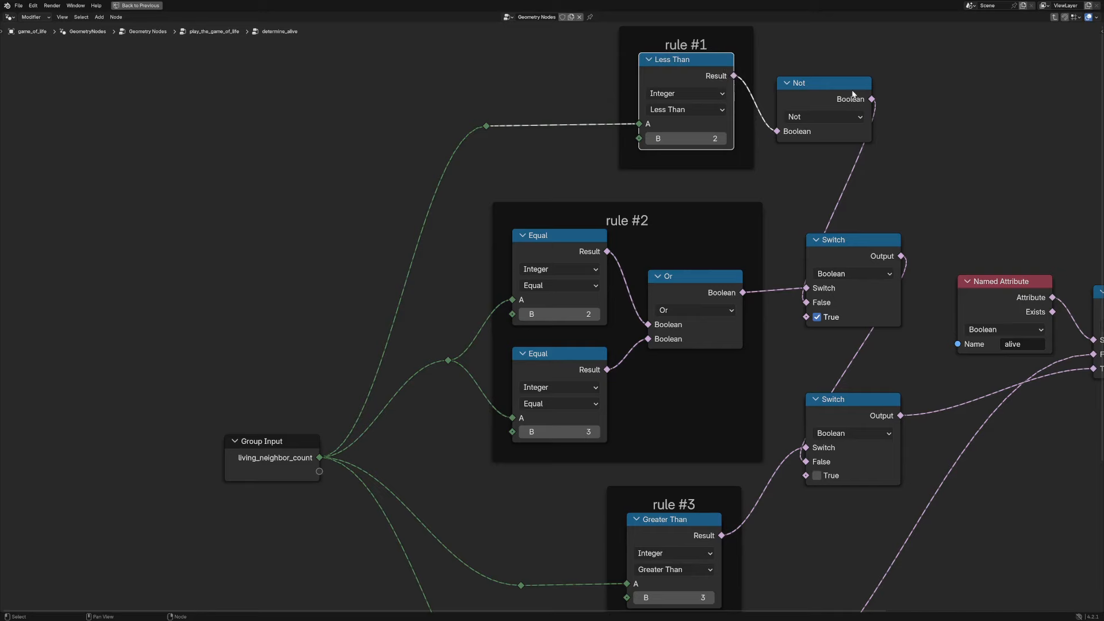
# - Examine rule #3, following living_neighbor_count through the Greater Than comparison to the second Switch and its link from the rule #2 Switch
pyautogui.moveTo(769, 263); pyautogui.dragTo(693, 204, button='middle')
pyautogui.scroll(-2, 695, 288)
pyautogui.moveTo(695, 316); pyautogui.dragTo(711, 164, button='middle')
pyautogui.scroll(2, 618, 262)
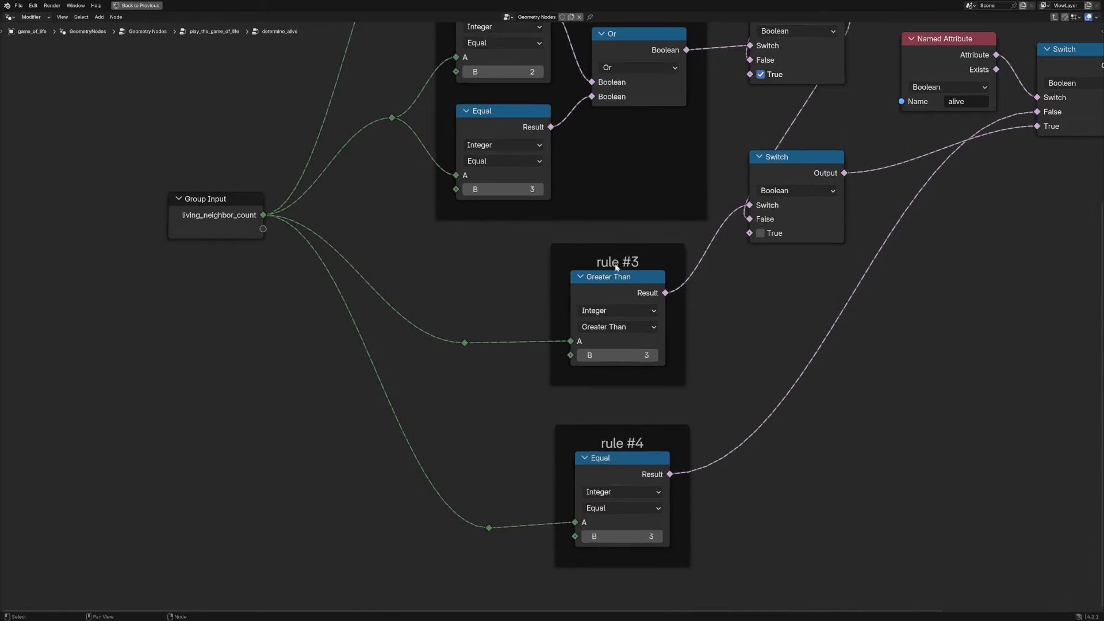
pyautogui.scroll(2, 732, 294)
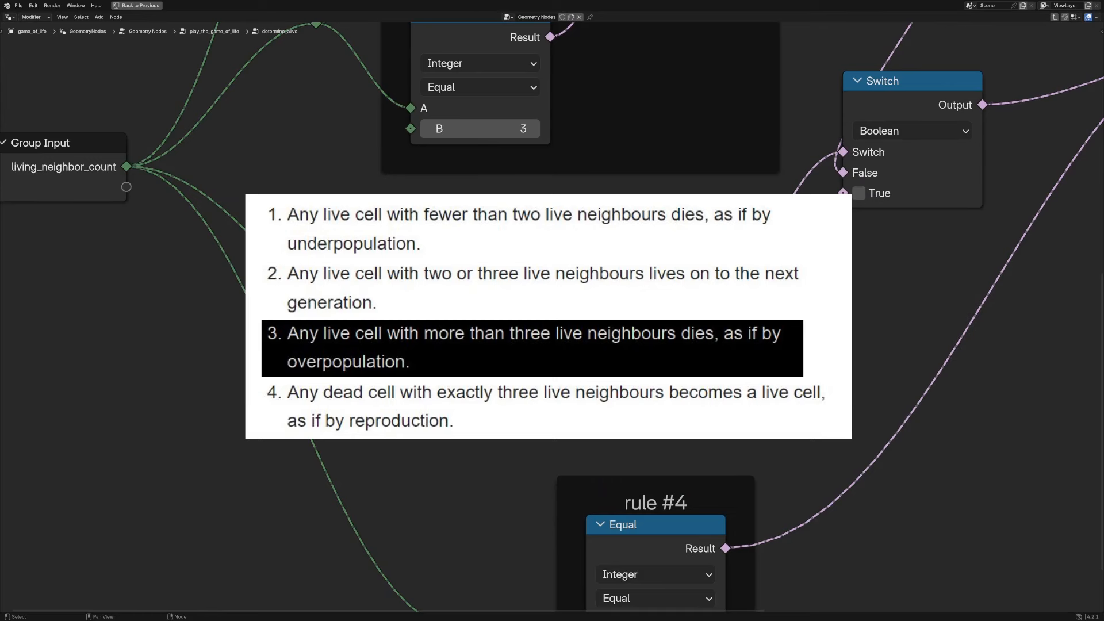
pyautogui.scroll(-1, 161, 173)
pyautogui.click(78, 178)
pyautogui.moveTo(775, 304); pyautogui.dragTo(606, 363, button='middle')
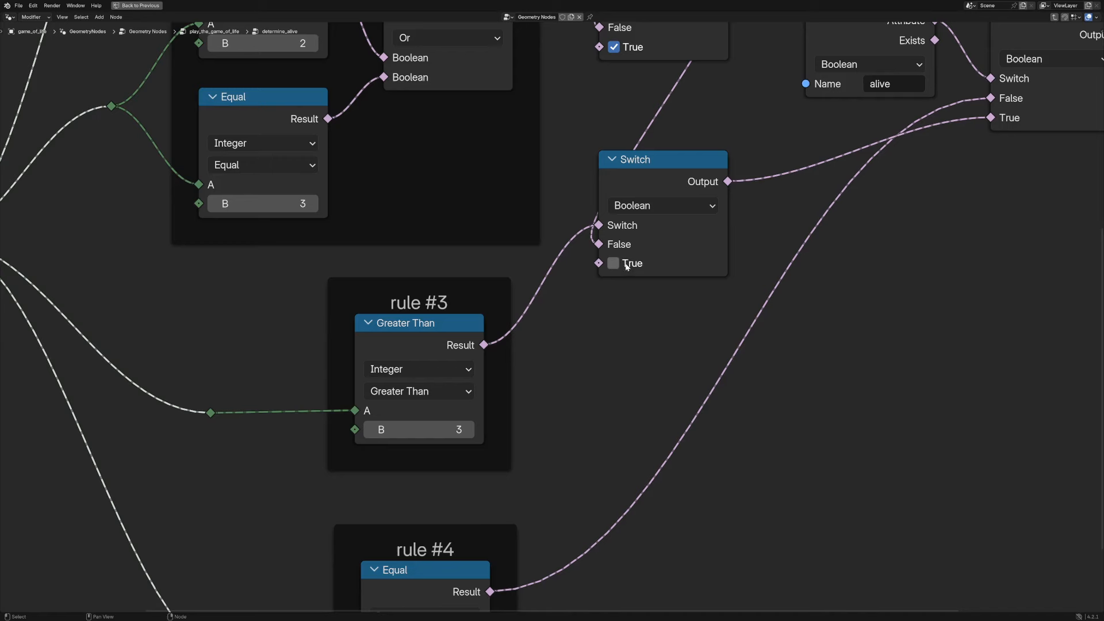
pyautogui.moveTo(725, 302); pyautogui.dragTo(608, 356, button='middle')
pyautogui.scroll(-1, 608, 353)
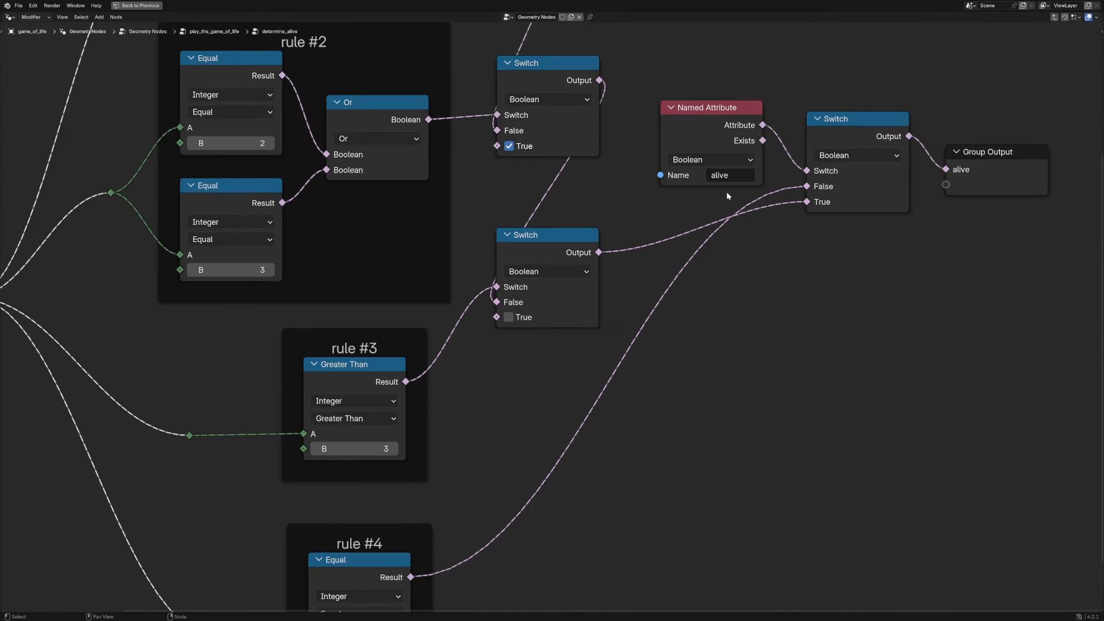
pyautogui.scroll(1, 557, 328)
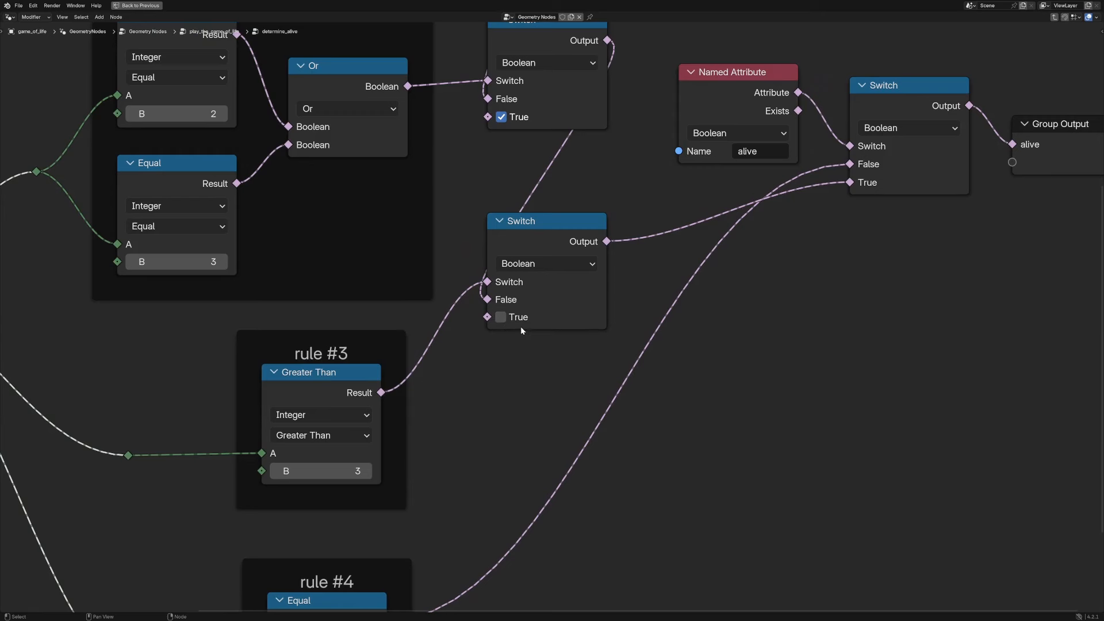
pyautogui.click(339, 379)
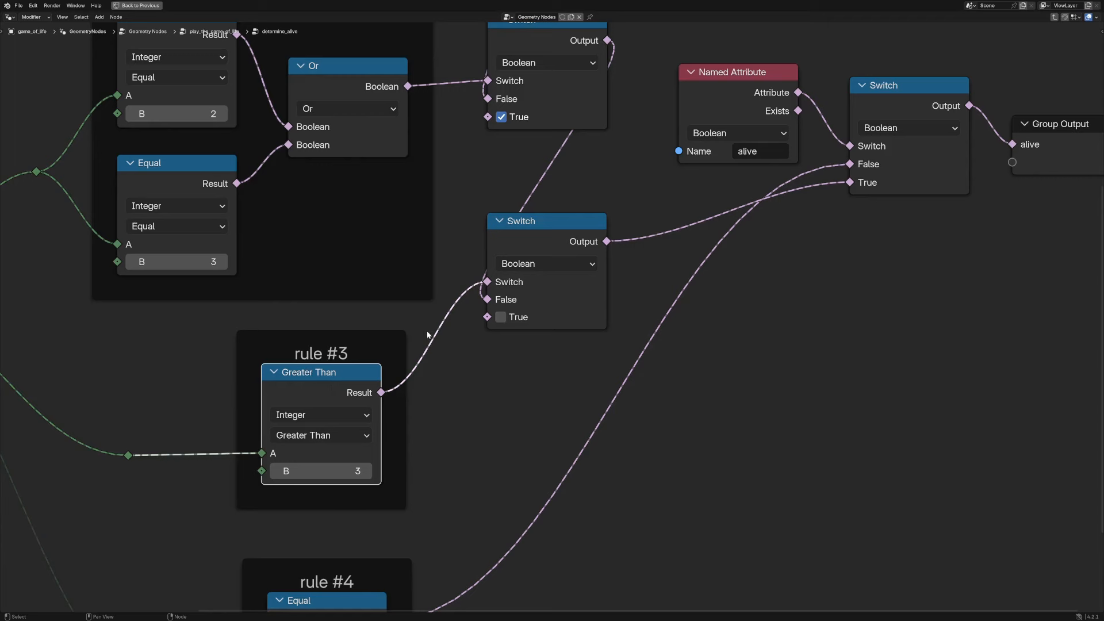
pyautogui.click(563, 225)
pyautogui.moveTo(532, 60); pyautogui.dragTo(557, 216, button='middle')
pyautogui.click(554, 187)
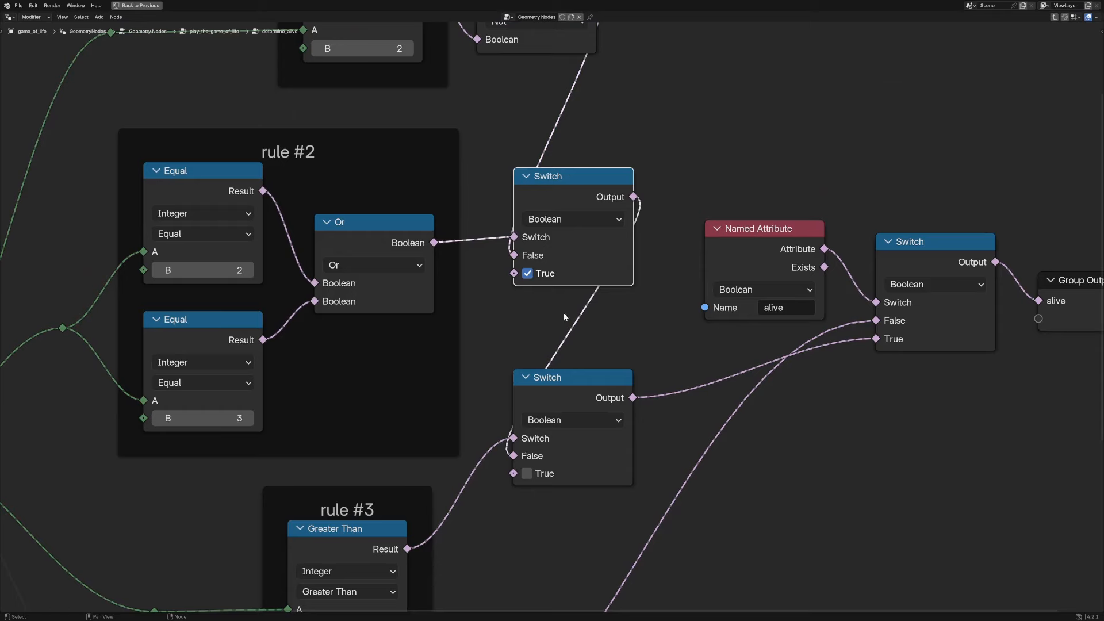
# - Examine the rule #4 Equal comparison and how its branch sits within the full set of four rules
pyautogui.scroll(-2, 529, 277)
pyautogui.moveTo(495, 352); pyautogui.dragTo(525, 277, button='middle')
pyautogui.scroll(4, 493, 337)
pyautogui.moveTo(493, 337); pyautogui.dragTo(556, 113, button='middle')
pyautogui.moveTo(580, 323); pyautogui.dragTo(645, 158, button='middle')
pyautogui.scroll(2, 509, 232)
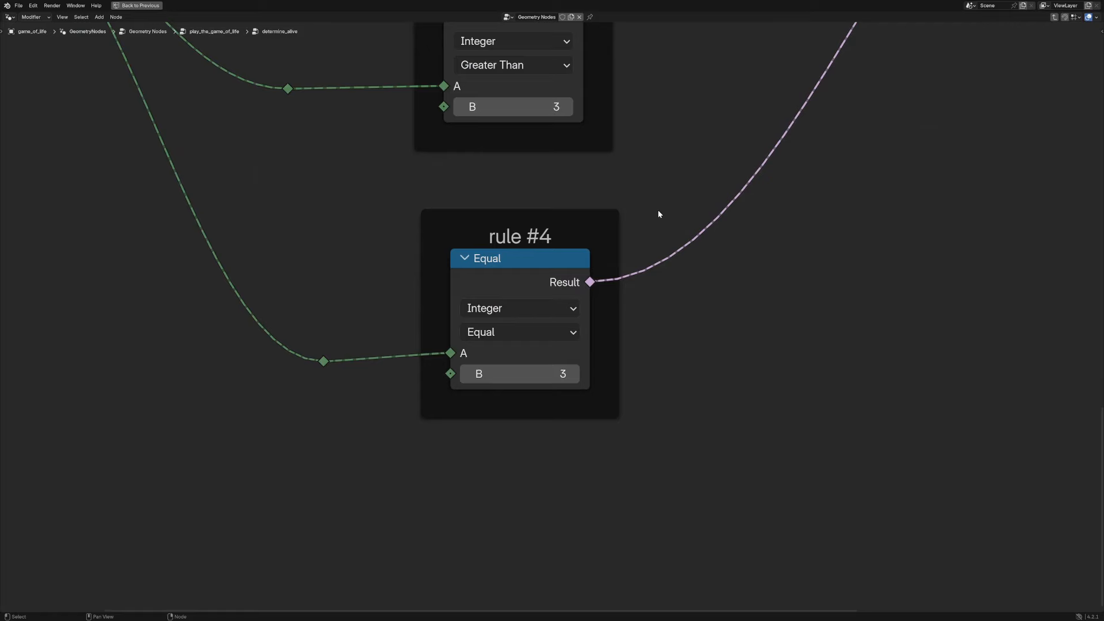
pyautogui.scroll(-3, 683, 249)
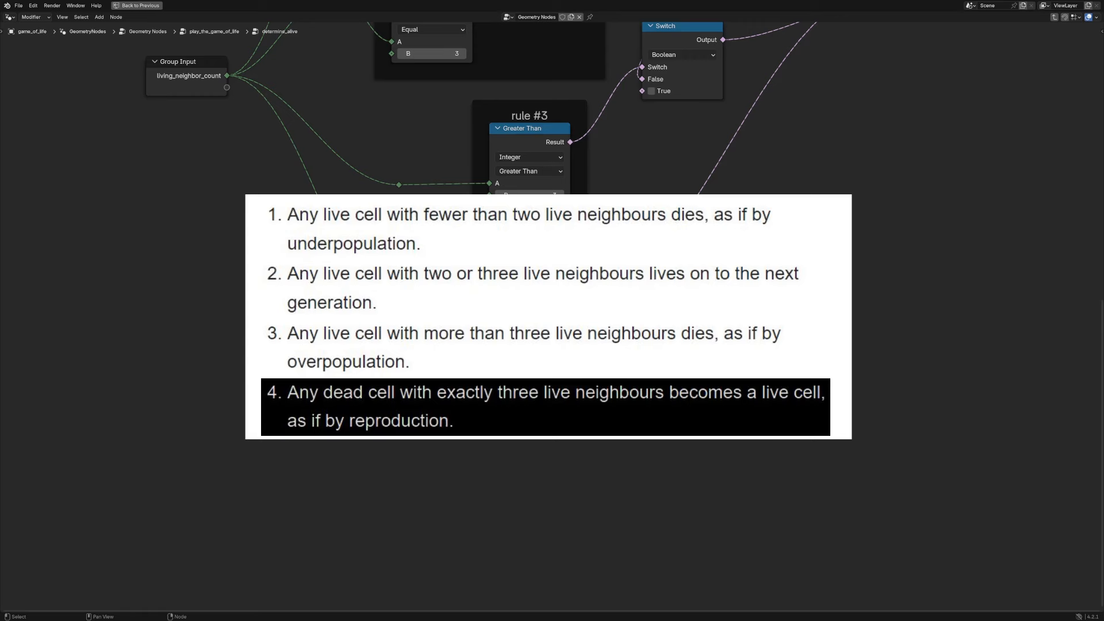
pyautogui.moveTo(661, 242); pyautogui.dragTo(578, 419, button='middle')
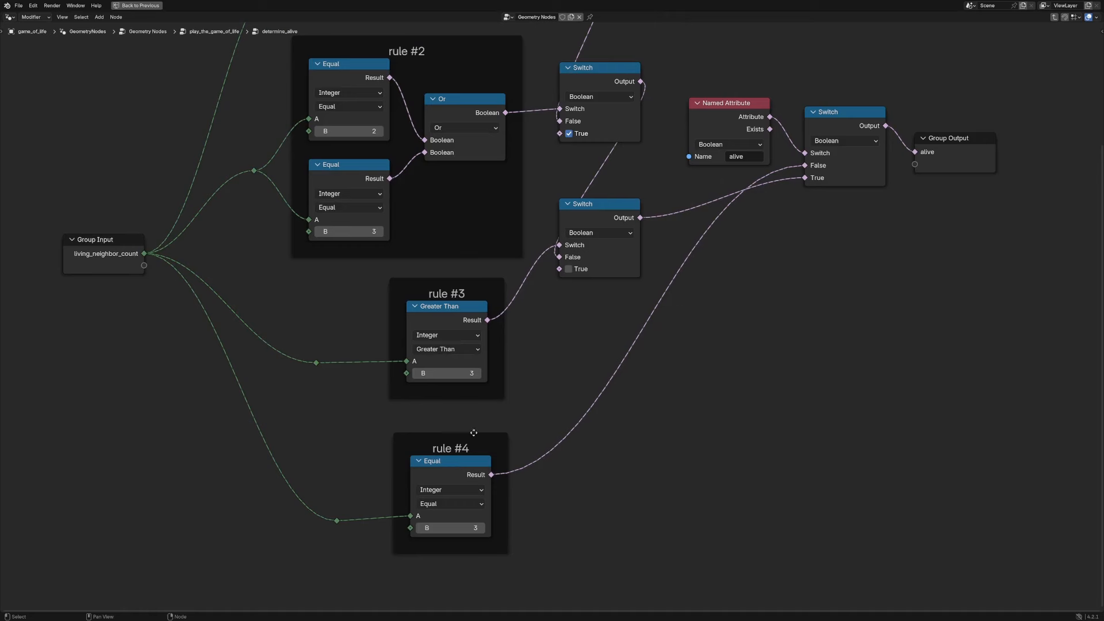
pyautogui.moveTo(512, 323); pyautogui.dragTo(529, 427, button='middle')
pyautogui.scroll(-1, 529, 427)
pyautogui.scroll(-1, 403, 271)
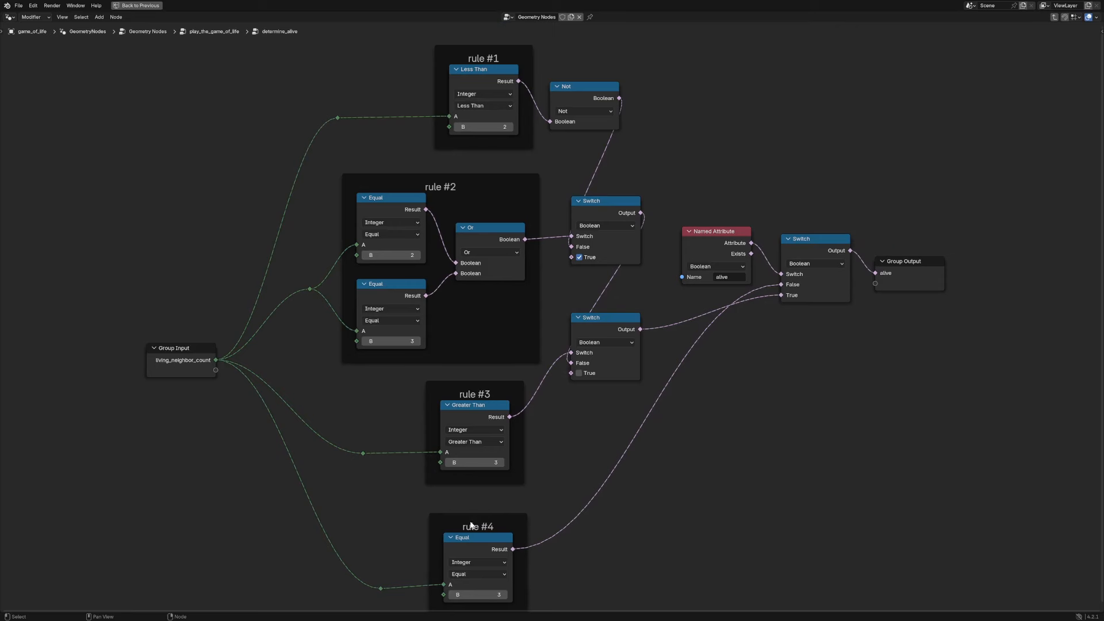
# - Examine the final Switch, tracing its alive attribute condition, the chained rules on True, and the rule #4 result on False
pyautogui.scroll(2, 810, 434)
pyautogui.moveTo(852, 236); pyautogui.dragTo(846, 247)
pyautogui.moveTo(846, 358); pyautogui.dragTo(796, 297, button='middle')
pyautogui.moveTo(703, 174); pyautogui.dragTo(699, 175)
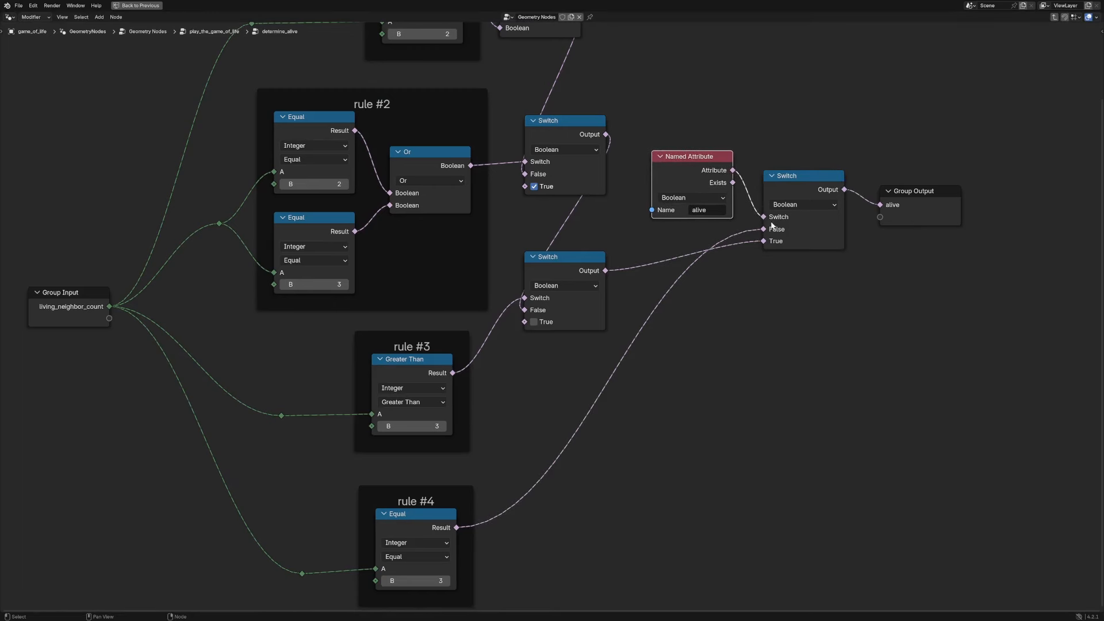
pyautogui.moveTo(757, 354); pyautogui.dragTo(755, 312, button='middle')
pyautogui.moveTo(693, 121); pyautogui.dragTo(683, 129)
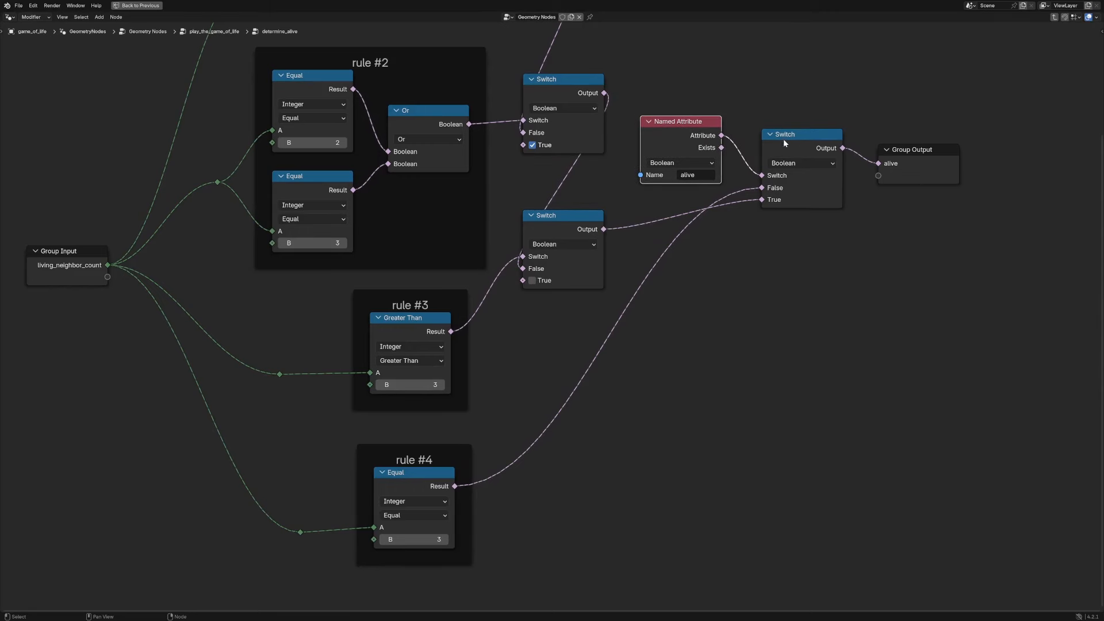
pyautogui.moveTo(794, 141); pyautogui.dragTo(797, 150)
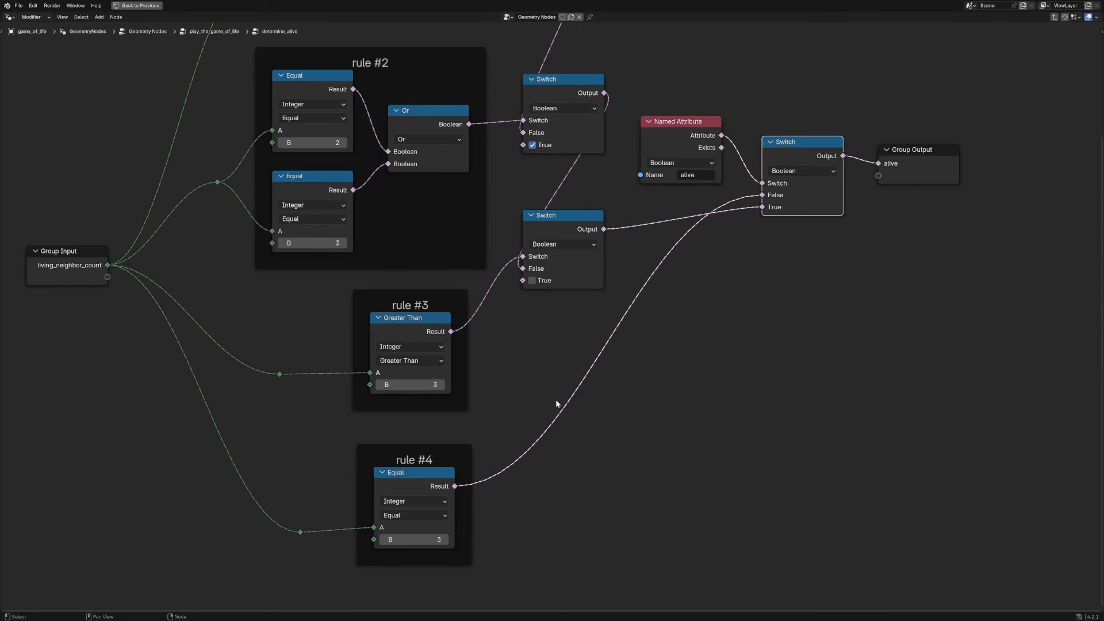
pyautogui.moveTo(449, 456); pyautogui.dragTo(630, 354, button='middle')
pyautogui.click(630, 354)
pyautogui.scroll(1, 610, 370)
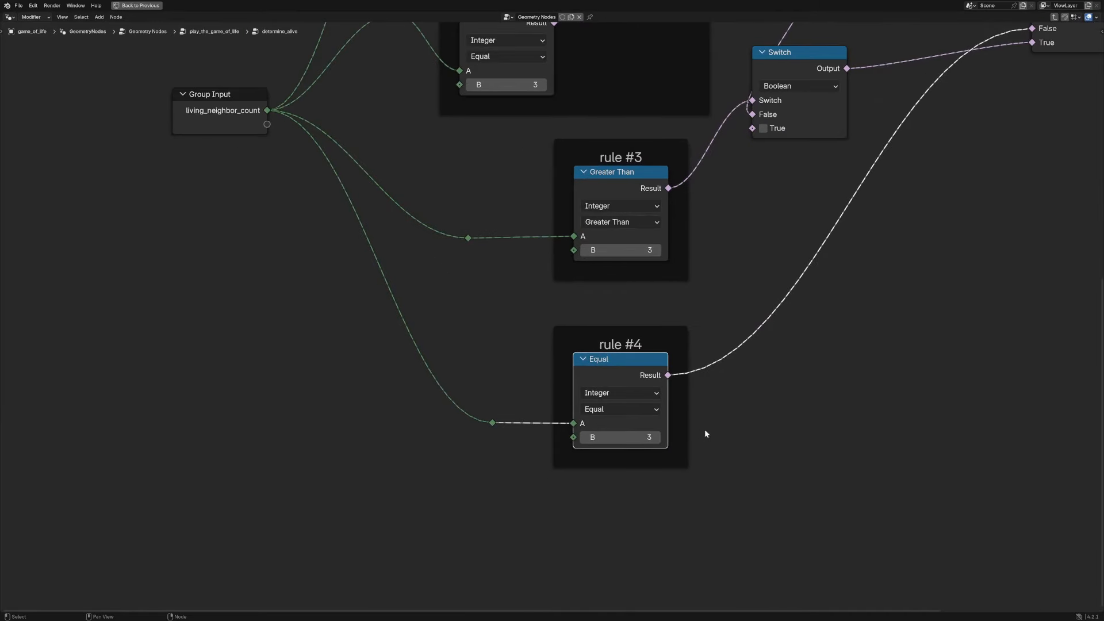
pyautogui.scroll(-1, 768, 385)
pyautogui.moveTo(770, 387); pyautogui.dragTo(619, 431, button='middle')
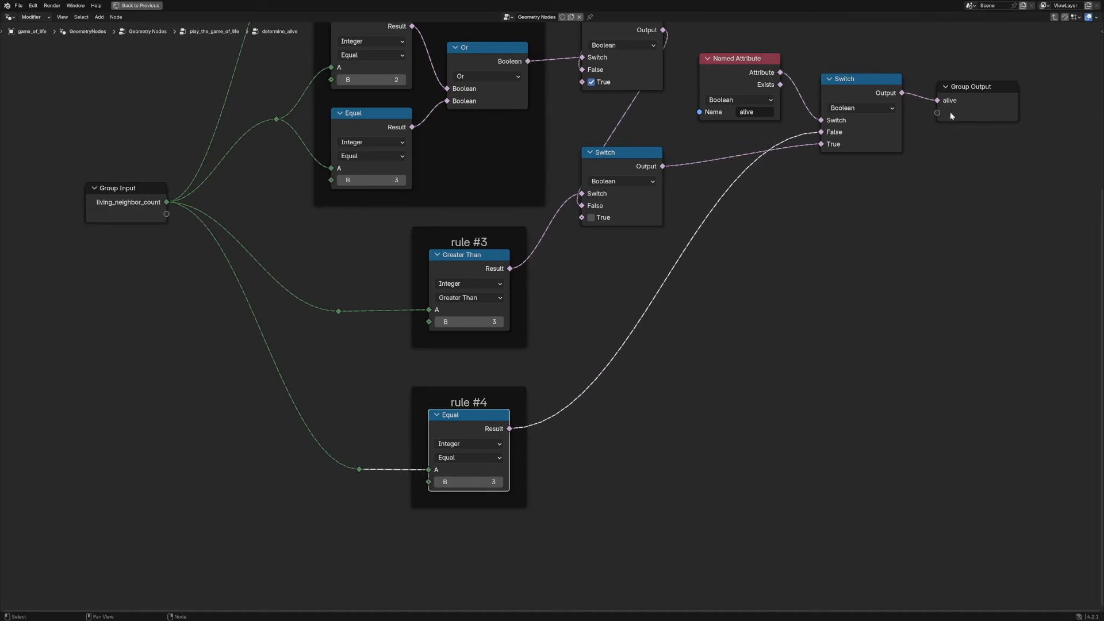
# - Return to the play_the_game_of_life tree and slightly reposition the determine_alive and Store Named Attribute nodes
pyautogui.click(977, 106)
pyautogui.press('Home')
pyautogui.press('Tab')
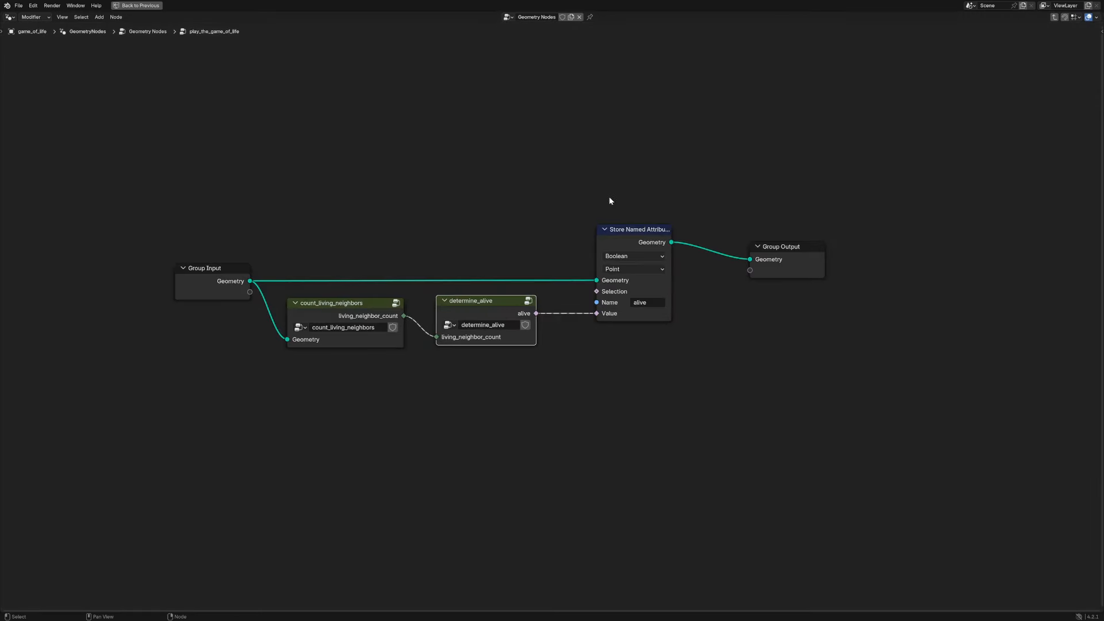
pyautogui.moveTo(484, 306); pyautogui.dragTo(485, 309)
pyautogui.moveTo(630, 238); pyautogui.dragTo(612, 236)
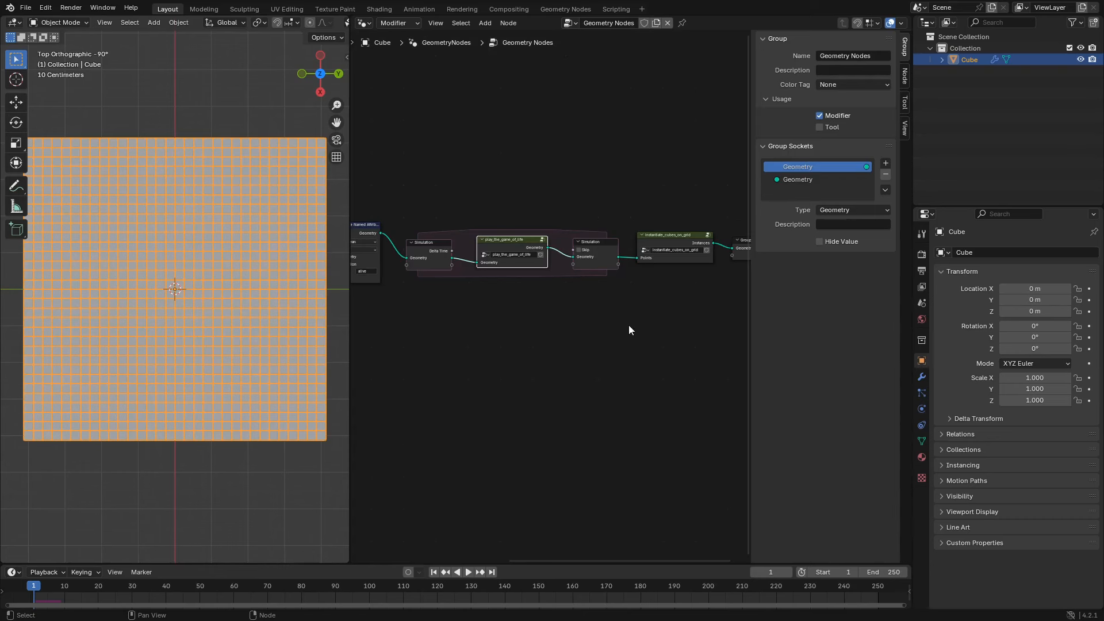
# - Hide the node editor's sidebar in the root tree and open the instantiate_cubes_on_grid group for editing
pyautogui.scroll(2, 629, 325)
pyautogui.moveTo(569, 298); pyautogui.dragTo(563, 342, button='middle')
pyautogui.press('n')
pyautogui.scroll(-1, 667, 302)
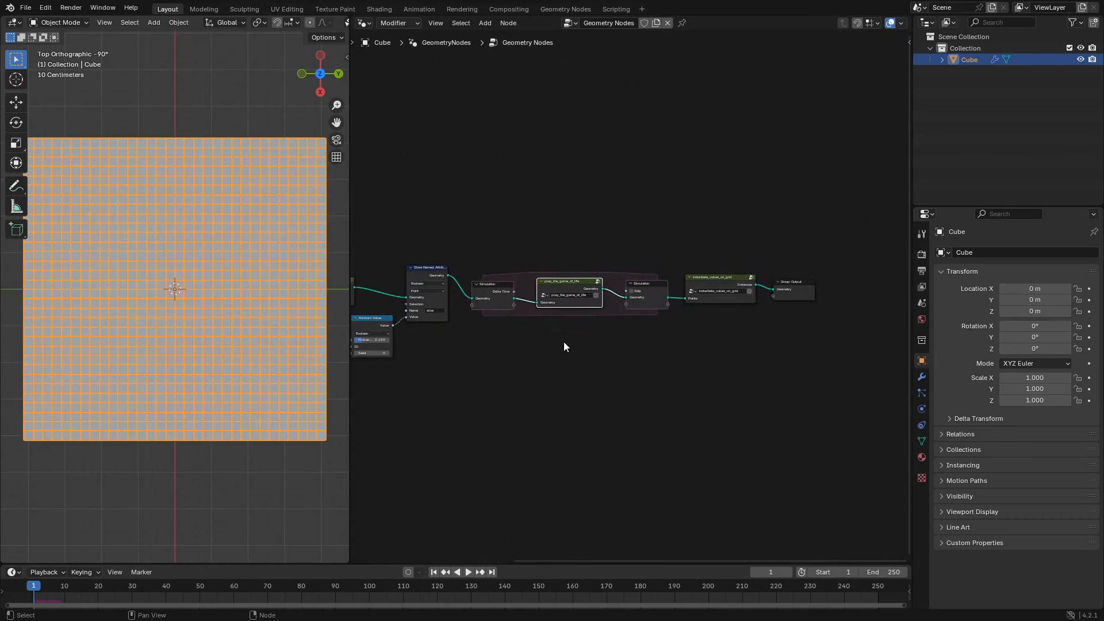
pyautogui.moveTo(719, 335); pyautogui.dragTo(691, 302)
pyautogui.hotkey('ctrl', 'z')
pyautogui.click(704, 278)
pyautogui.press('Tab')
pyautogui.scroll(1, 700, 287)
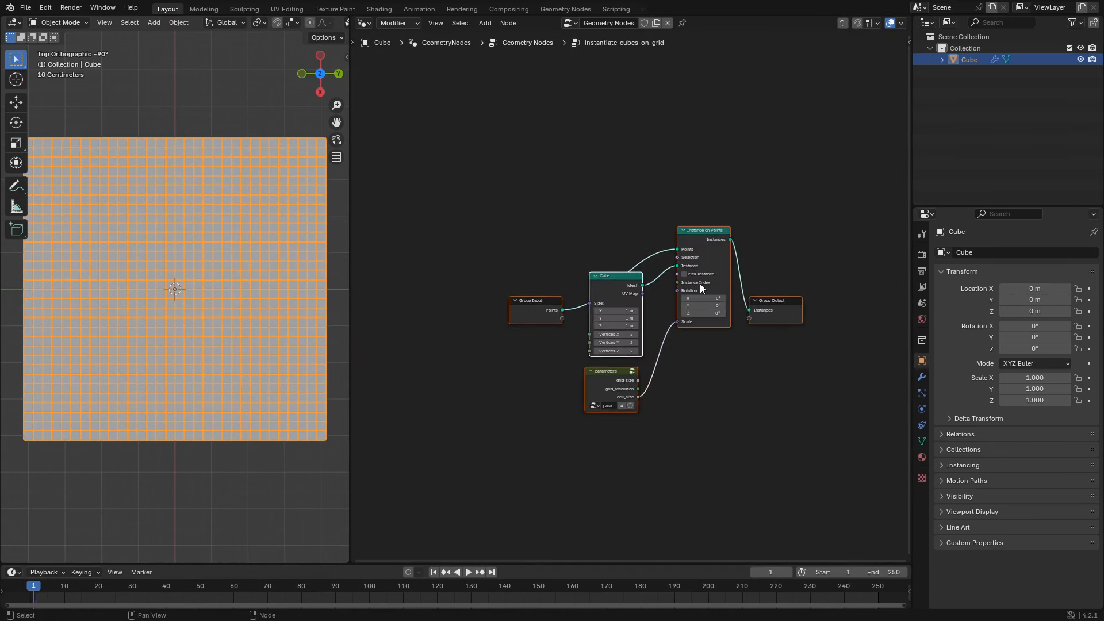
# - Connect a Boolean Named Attribute node named alive to the Selection input of Instance on Points
pyautogui.moveTo(633, 205); pyautogui.dragTo(631, 210)
pyautogui.write('nam')
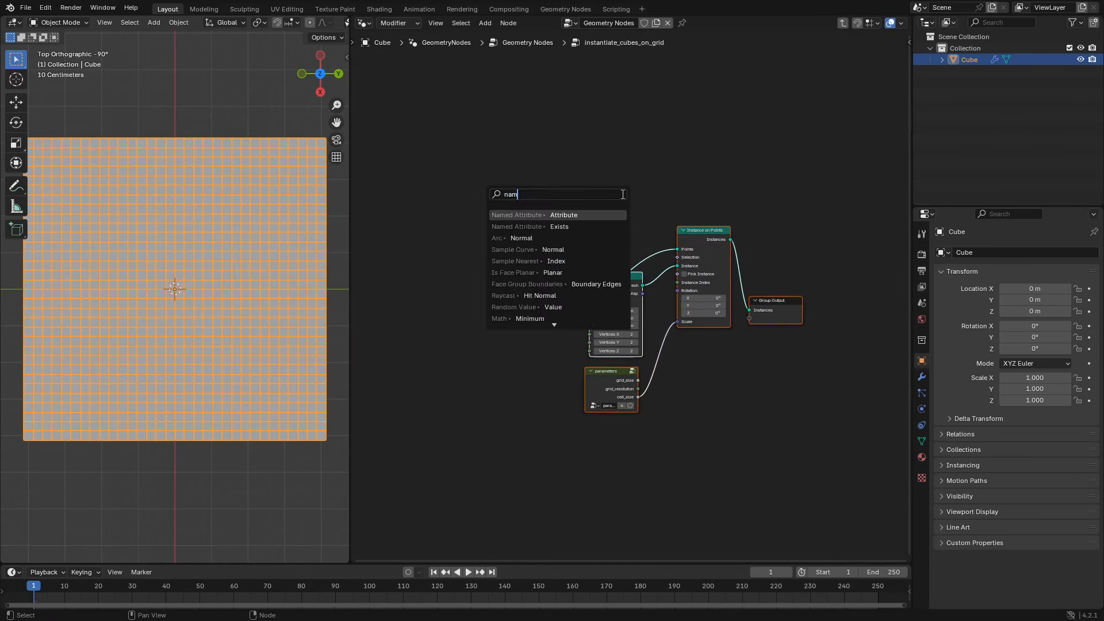
pyautogui.press('Return')
pyautogui.click(630, 211)
pyautogui.click(608, 231)
pyautogui.write('ali')
pyautogui.press('Return')
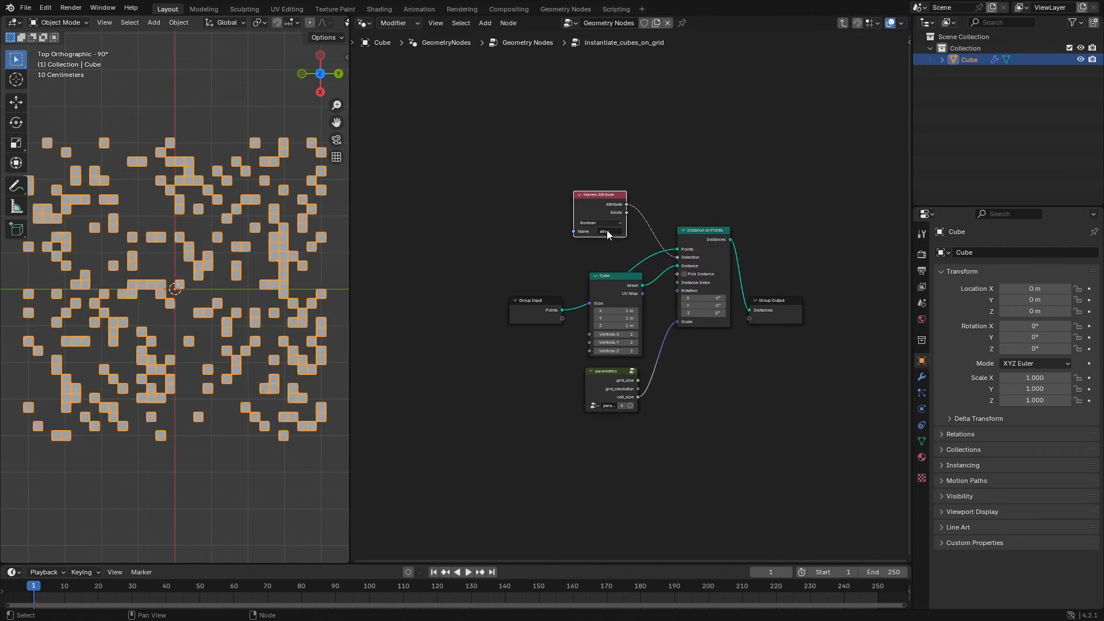
# - Return to the root tree and play the timeline from the first frame to test whether the cells update
pyautogui.press('Tab')
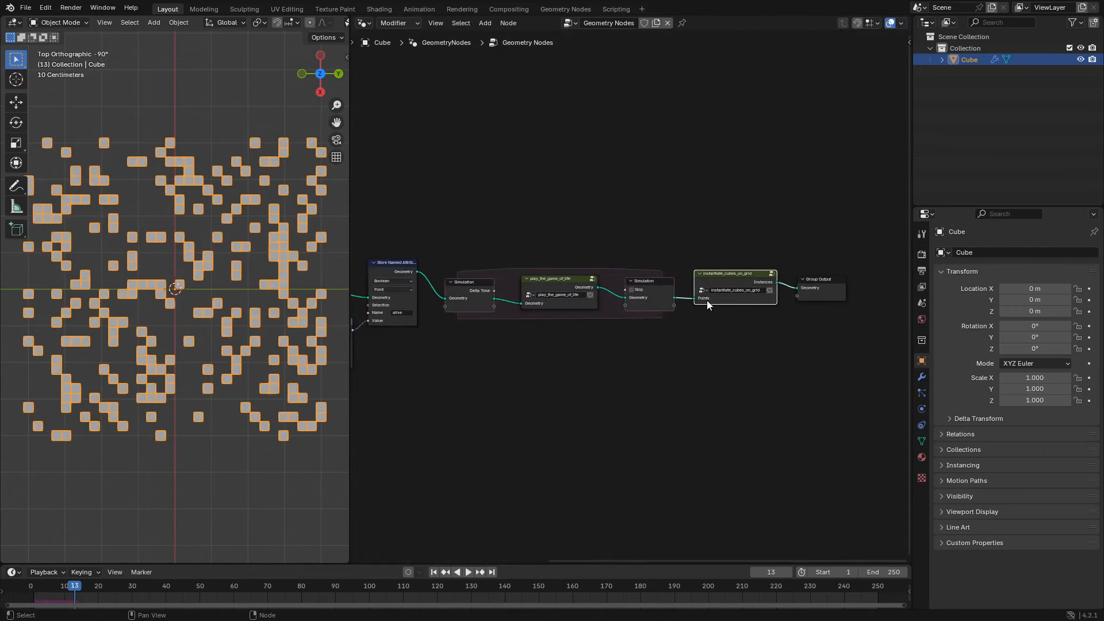
pyautogui.hotkey('shift', 'Left')
pyautogui.click(573, 284)
pyautogui.press('Tab')
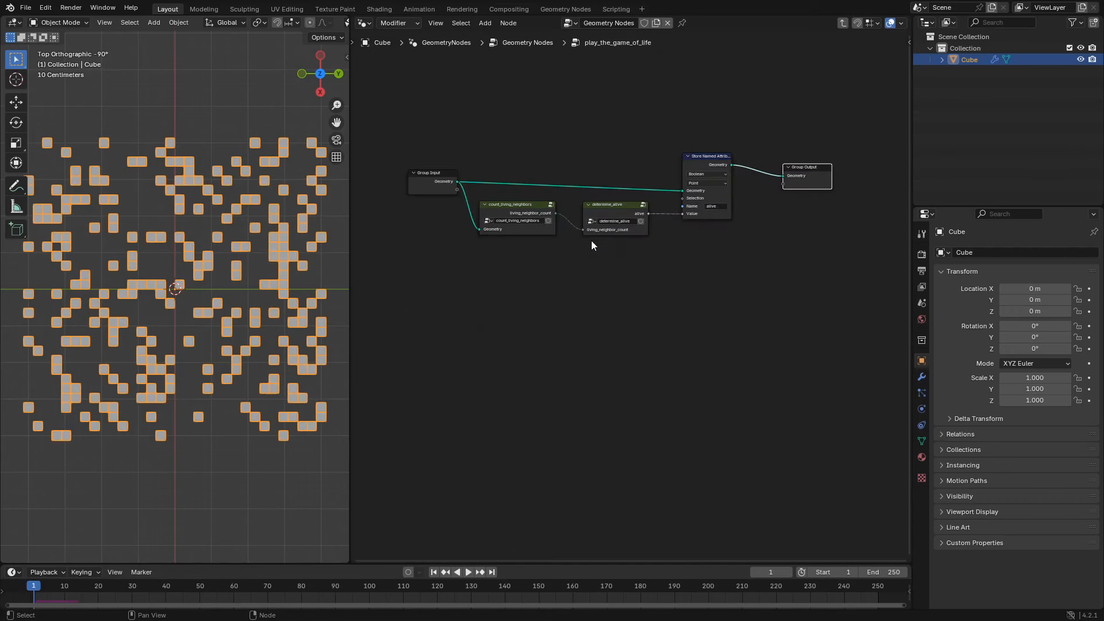
pyautogui.press('Tab')
pyautogui.moveTo(811, 299); pyautogui.dragTo(824, 295)
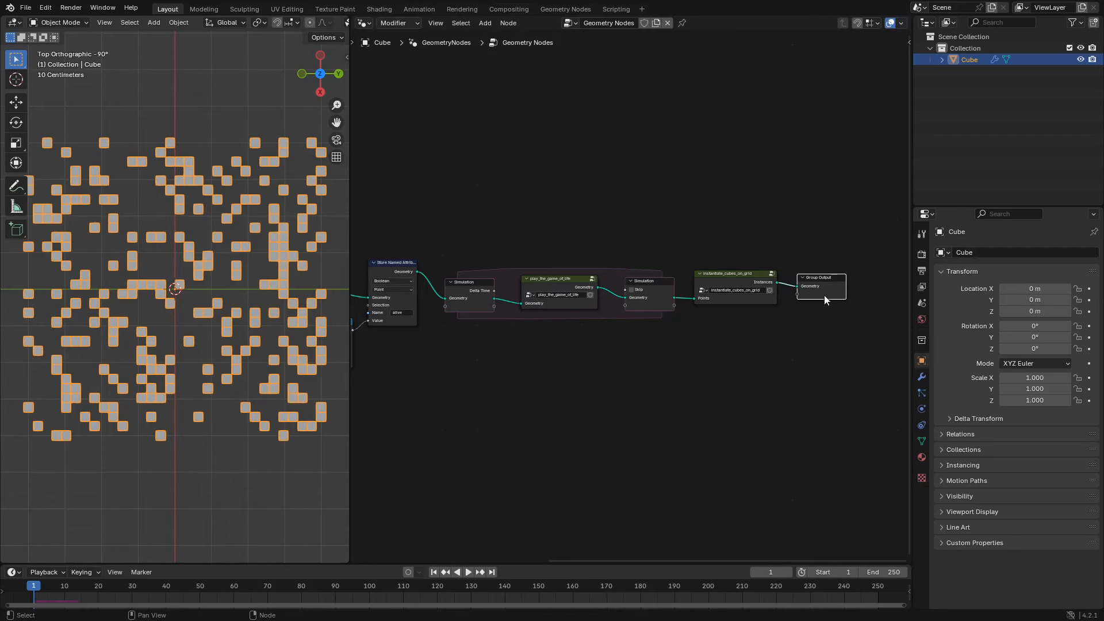
pyautogui.press('space')
pyautogui.click(541, 285)
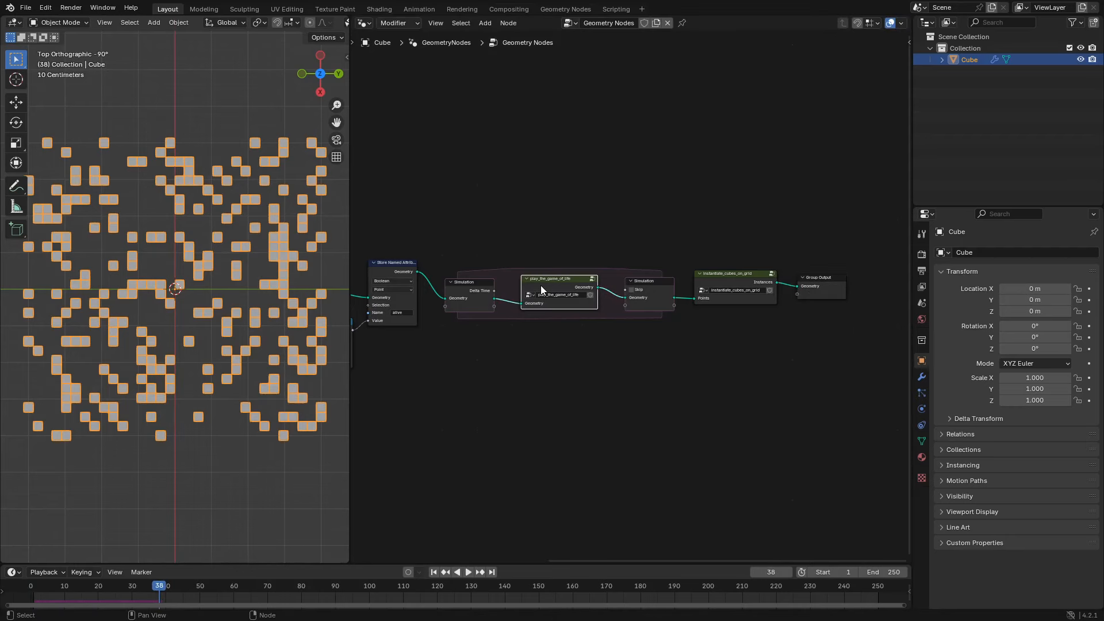
# - Open determine_alive inside play_the_game_of_life and add a Boolean Math node set to Not after the rule #1 comparison
pyautogui.press('Tab')
pyautogui.click(629, 223)
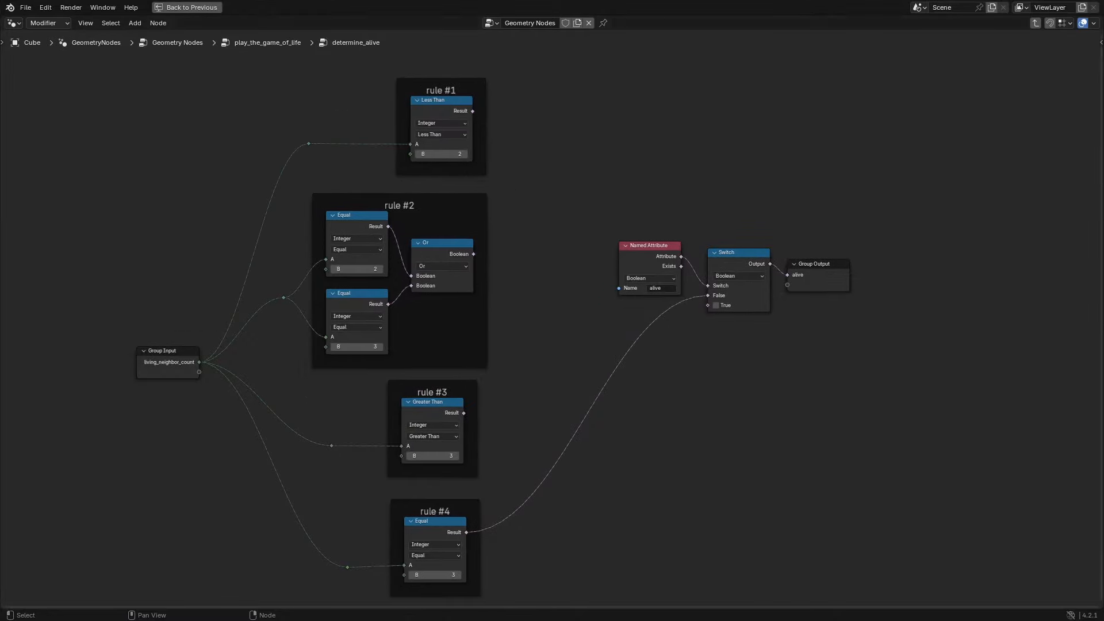
pyautogui.hotkey('shift', 'a')
pyautogui.write('BO')
pyautogui.click(578, 163)
pyautogui.click(558, 163)
# - Add a Switch node set to Boolean beside rule #2's Or node
pyautogui.hotkey('shift', 'a')
pyautogui.click(650, 182)
pyautogui.click(650, 227)
pyautogui.moveTo(639, 164); pyautogui.dragTo(539, 223)
pyautogui.scroll(6, 528, 189)
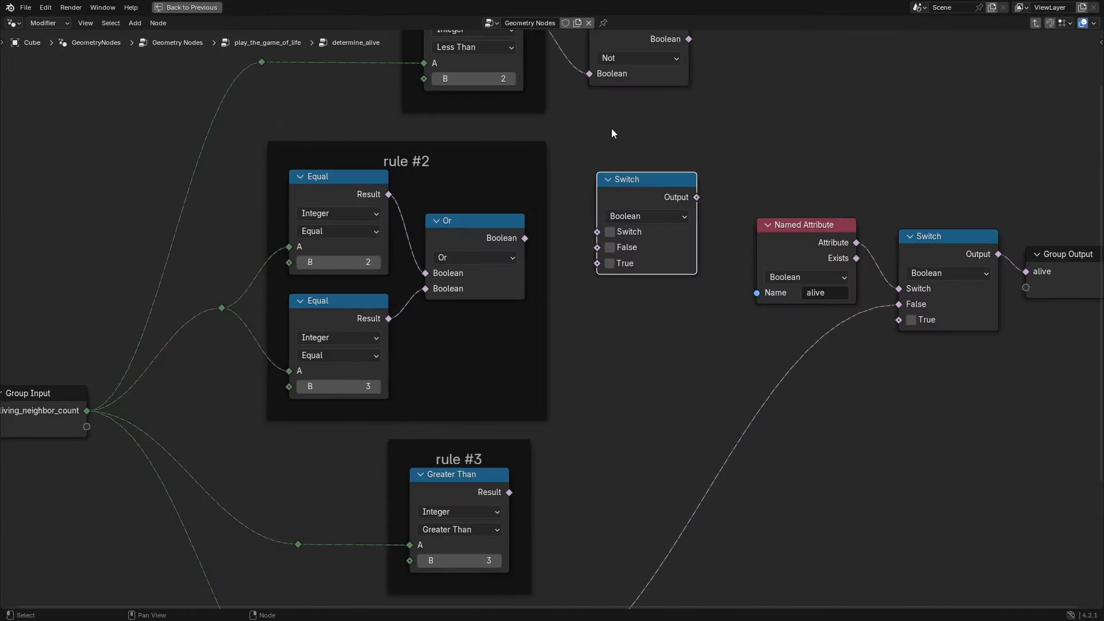
# - Duplicate the Switch beside rule #3, chain the Not and both Switches through their False inputs, and drive them with the rule #2 and #3 results
pyautogui.hotkey('ctrl', 'shift', 'd')
pyautogui.click(643, 353)
pyautogui.moveTo(697, 197); pyautogui.dragTo(595, 424)
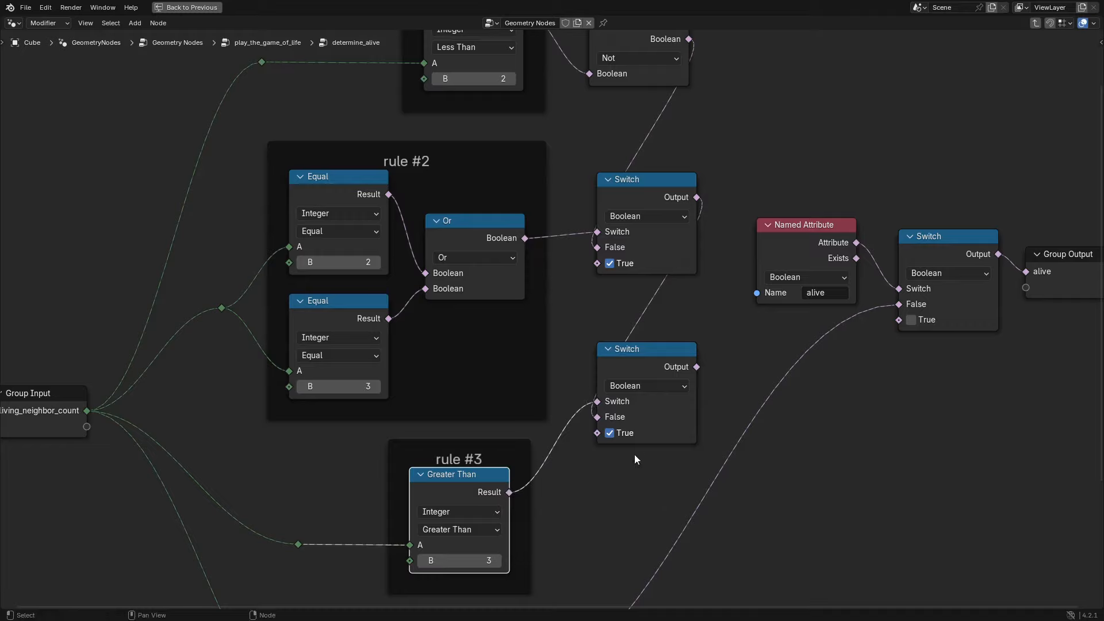
pyautogui.scroll(-5, 637, 445)
# - Leave the nested groups for the root tree and open the store_neighbor_indices group
pyautogui.press('Tab')
pyautogui.hotkey('ctrl', 'space')
pyautogui.press('Escape')
pyautogui.moveTo(433, 236); pyautogui.dragTo(459, 253)
pyautogui.press('Tab')
pyautogui.click(712, 286)
pyautogui.press('Tab')
# - Set the Repeat zone's iterations to 9 and the Floored Modulo node's divisor value to 3 in store_neighbor_indices
pyautogui.scroll(-2, 702, 184)
pyautogui.scroll(4, 612, 287)
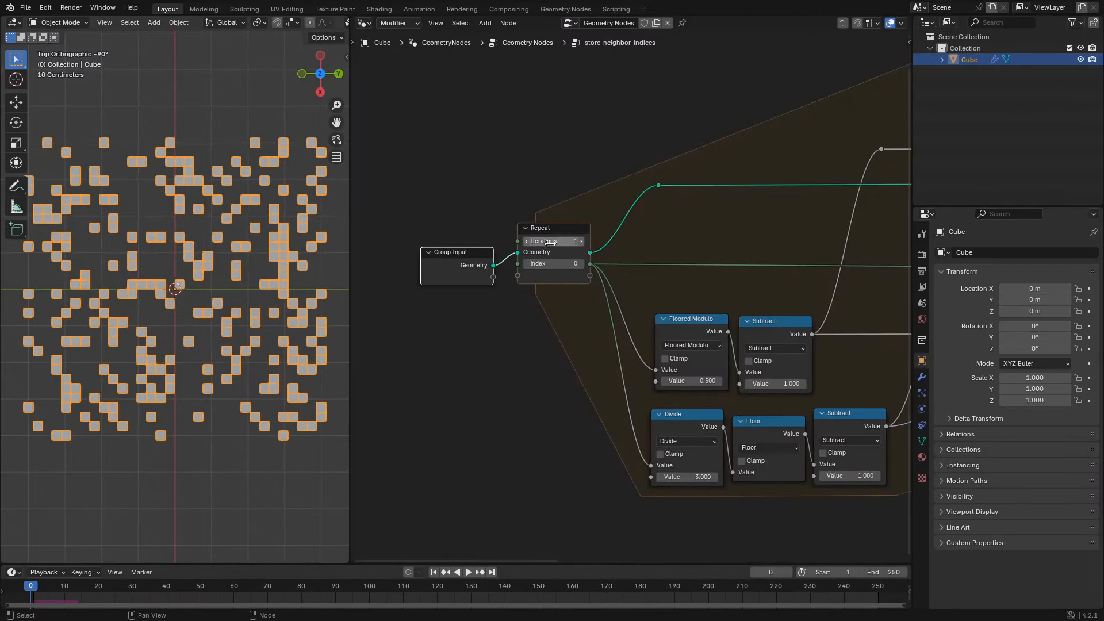
pyautogui.scroll(5, 561, 236)
pyautogui.moveTo(767, 325); pyautogui.dragTo(548, 158, button='middle')
pyautogui.scroll(-2, 611, 105)
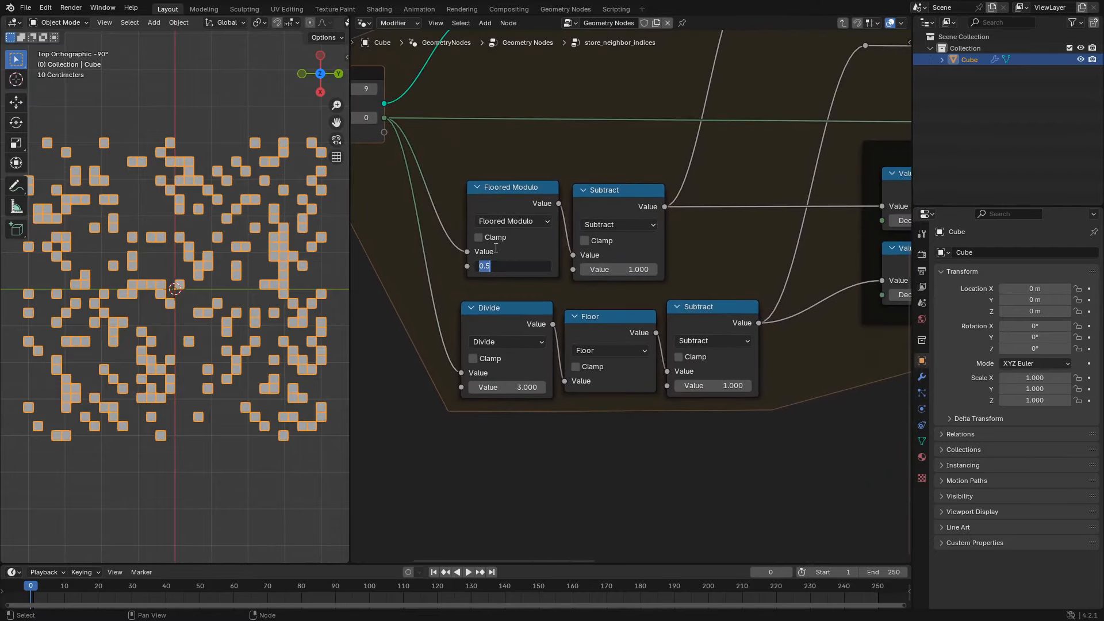
# - Play the simulation and examine the evolving cells in an enlarged 3D viewport in both wireframe and solid shading
pyautogui.press('space')
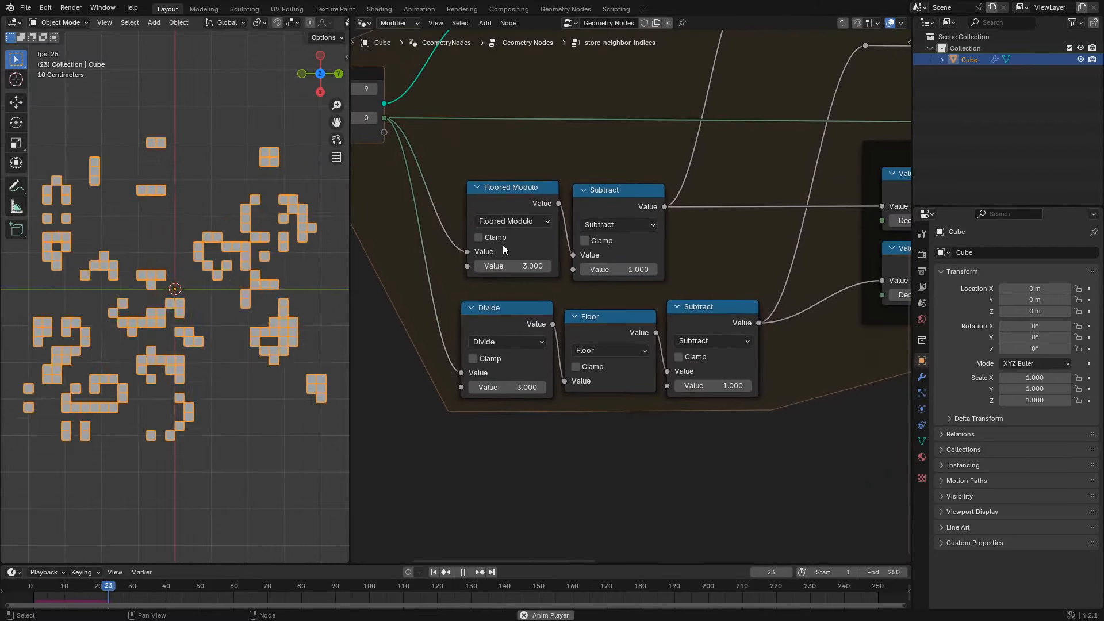
pyautogui.scroll(-1, 497, 245)
pyautogui.moveTo(349, 266); pyautogui.dragTo(462, 284)
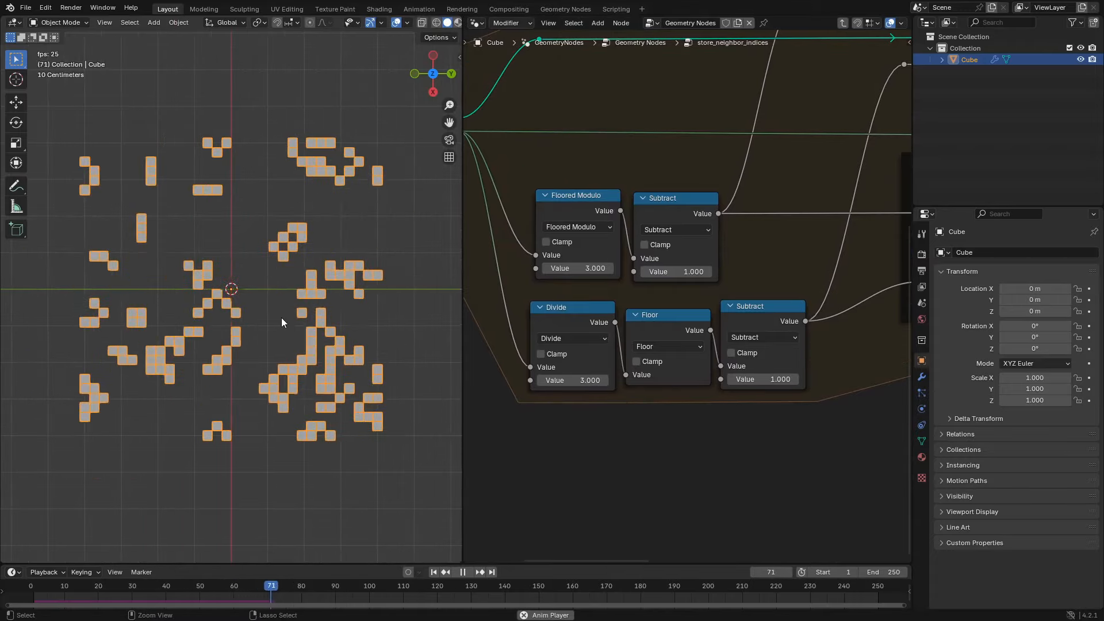
pyautogui.hotkey('ctrl', 'space')
pyautogui.scroll(-1, 650, 363)
pyautogui.scroll(-1, 649, 362)
pyautogui.hotkey('shift', 'z')
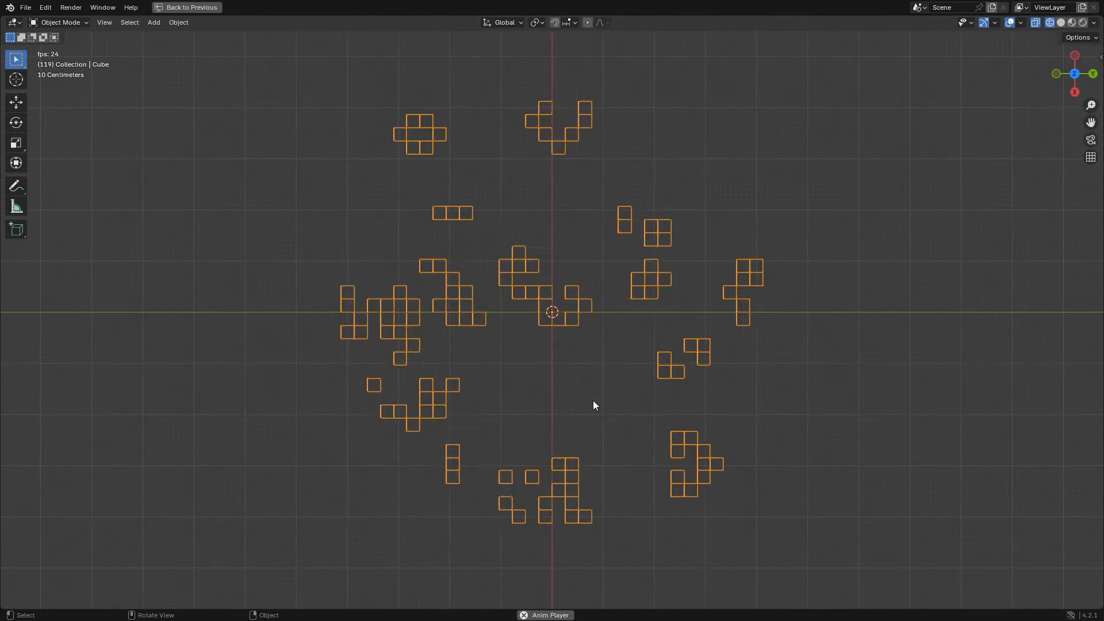
pyautogui.hotkey('shift', 'z')
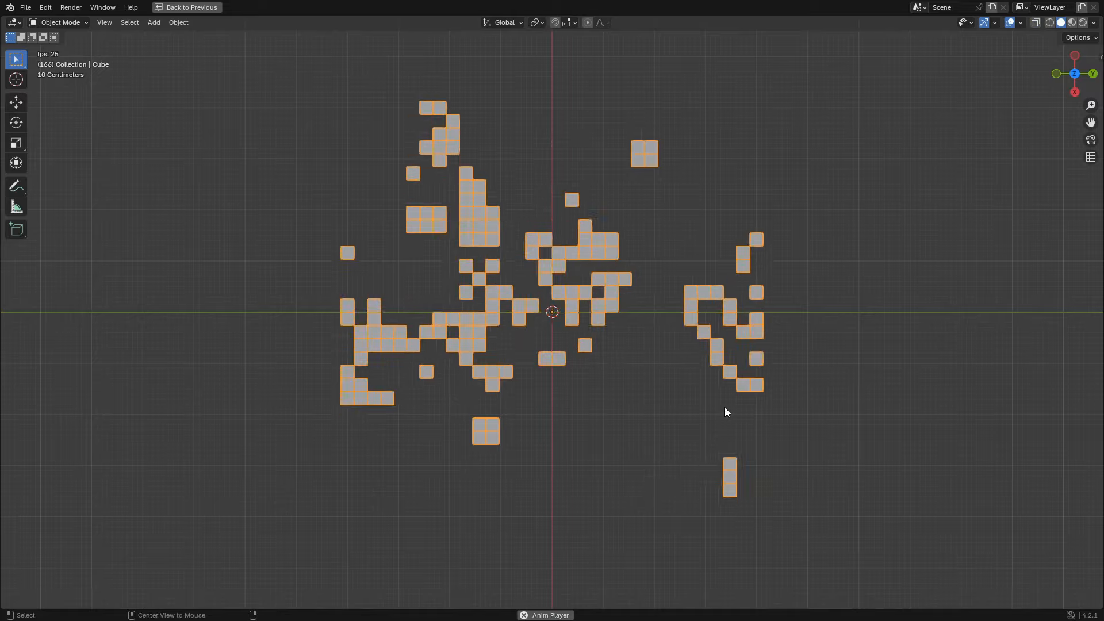
pyautogui.click(645, 408)
pyautogui.hotkey('shift', 'z')
pyautogui.hotkey('shift', 'z')
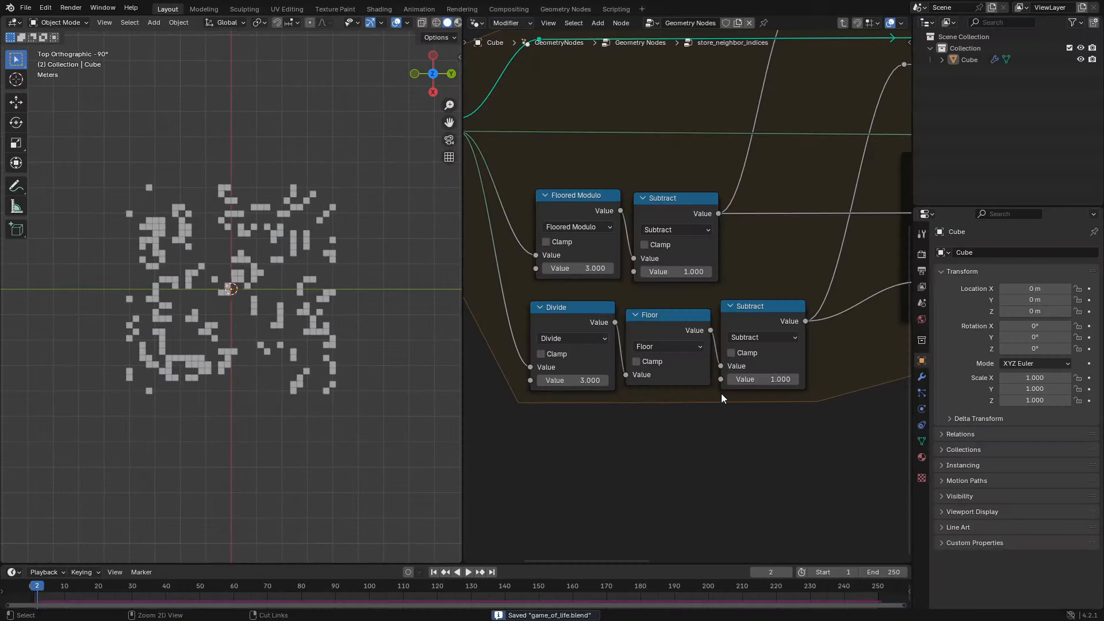
# - Return to the root node tree and widen the Simulation zone horizontally to make room inside it
pyautogui.moveTo(462, 283); pyautogui.dragTo(310, 288)
pyautogui.scroll(-8, 609, 299)
pyautogui.moveTo(891, 269); pyautogui.dragTo(655, 268, button='middle')
pyautogui.scroll(-3, 655, 269)
pyautogui.click(793, 211)
pyautogui.press('Tab')
pyautogui.moveTo(792, 211); pyautogui.dragTo(448, 302, button='middle')
pyautogui.scroll(9, 575, 302)
pyautogui.moveTo(435, 253); pyautogui.dragTo(760, 374)
pyautogui.press('g')
pyautogui.press('x')
pyautogui.click(693, 351)
# - Insert a Join Geometry node between play_the_game_of_life and the Simulation output, and arrange the surrounding nodes
pyautogui.moveTo(510, 379); pyautogui.dragTo(661, 314, button='middle')
pyautogui.hotkey('shift', 'a')
pyautogui.click(591, 213)
pyautogui.moveTo(512, 225); pyautogui.dragTo(513, 177)
pyautogui.moveTo(624, 227); pyautogui.dragTo(641, 228)
pyautogui.moveTo(504, 181); pyautogui.dragTo(513, 181)
pyautogui.scroll(2, 512, 285)
pyautogui.click(512, 285)
pyautogui.moveTo(390, 215); pyautogui.dragTo(379, 214)
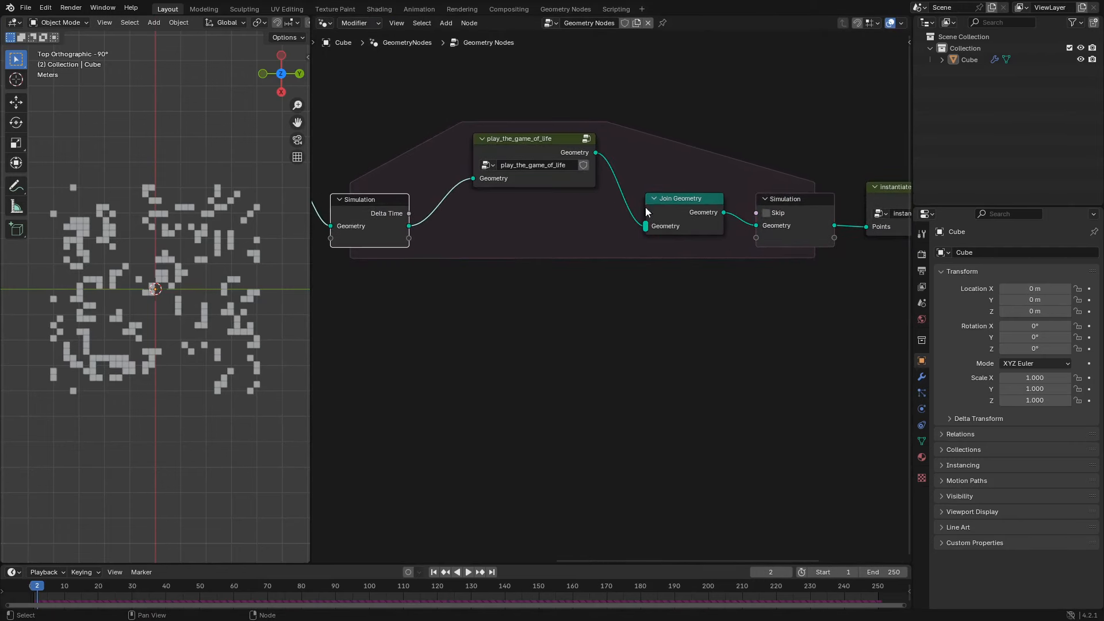
pyautogui.hotkey('shift', 'a')
pyautogui.write('store')
pyautogui.press('Return')
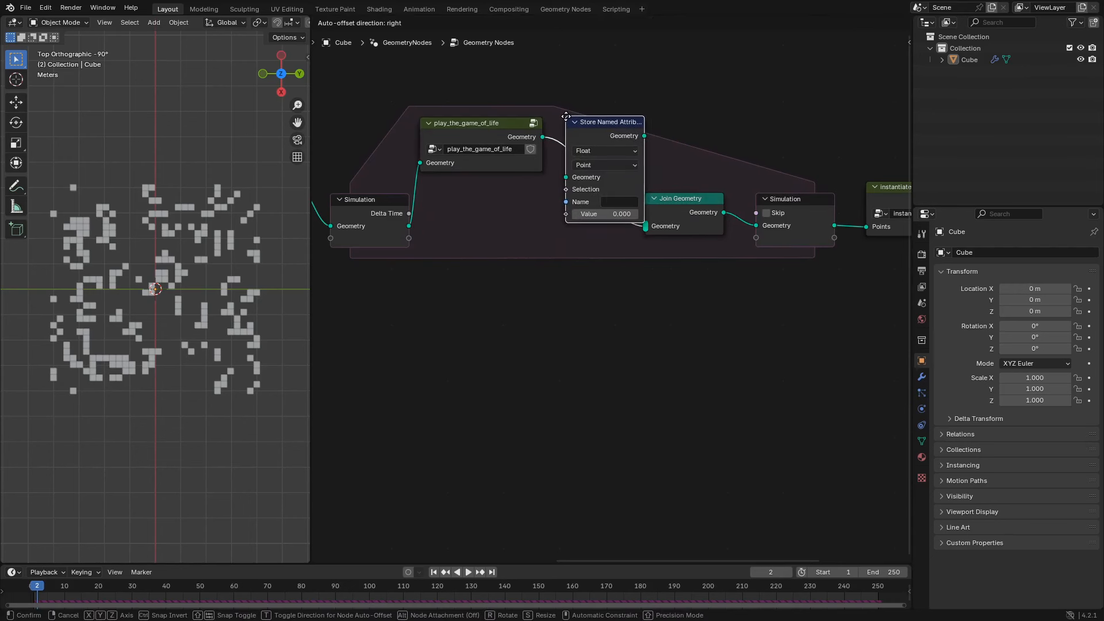
pyautogui.click(566, 117)
pyautogui.hotkey('ctrl', 'x')
# - Branch the Simulation input's geometry through a Set Position node into Join Geometry and drive its Offset with a Combine XYZ node
pyautogui.moveTo(515, 135); pyautogui.dragTo(566, 146)
pyautogui.moveTo(357, 211); pyautogui.dragTo(337, 219)
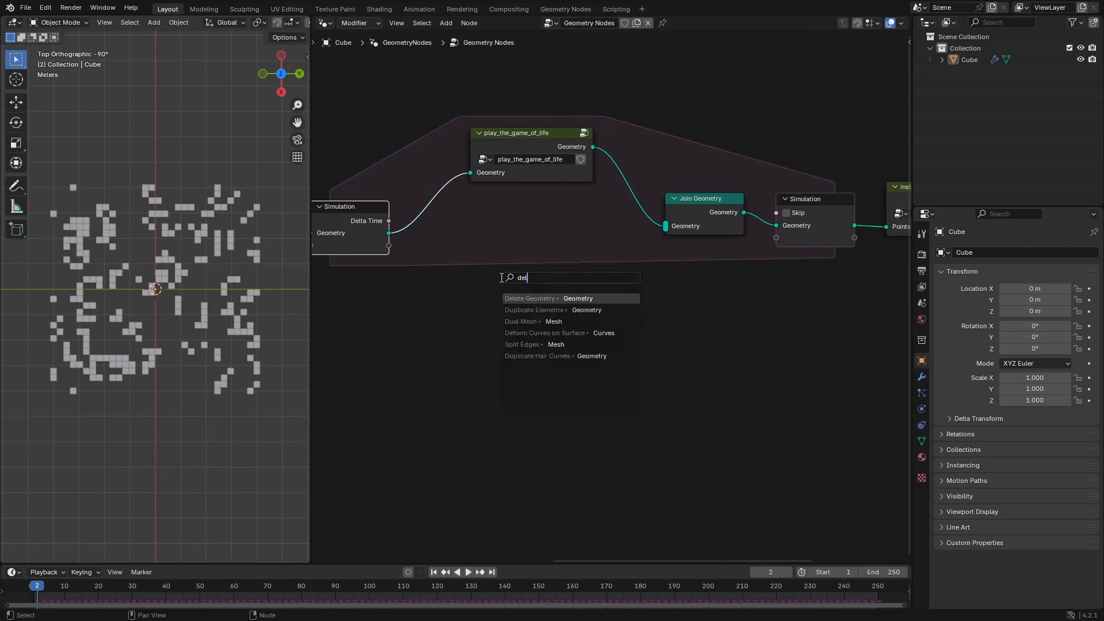
pyautogui.press('Return')
pyautogui.click(794, 234)
pyautogui.hotkey('shift', 'a')
pyautogui.write('cx')
pyautogui.press('Return')
pyautogui.click(771, 268)
# - Duplicate the parameters group node and place the copy below the Random Value node
pyautogui.scroll(-3, 598, 319)
pyautogui.moveTo(391, 250); pyautogui.dragTo(718, 235, button='middle')
pyautogui.click(477, 186)
pyautogui.hotkey('shift', 'd')
pyautogui.click(789, 320)
pyautogui.scroll(7, 644, 305)
pyautogui.moveTo(643, 305); pyautogui.dragTo(582, 378, button='middle')
# - Multiply cell_size by -1 with a Math node feeding Combine XYZ's Z, and save the file
pyautogui.moveTo(520, 379); pyautogui.dragTo(512, 350)
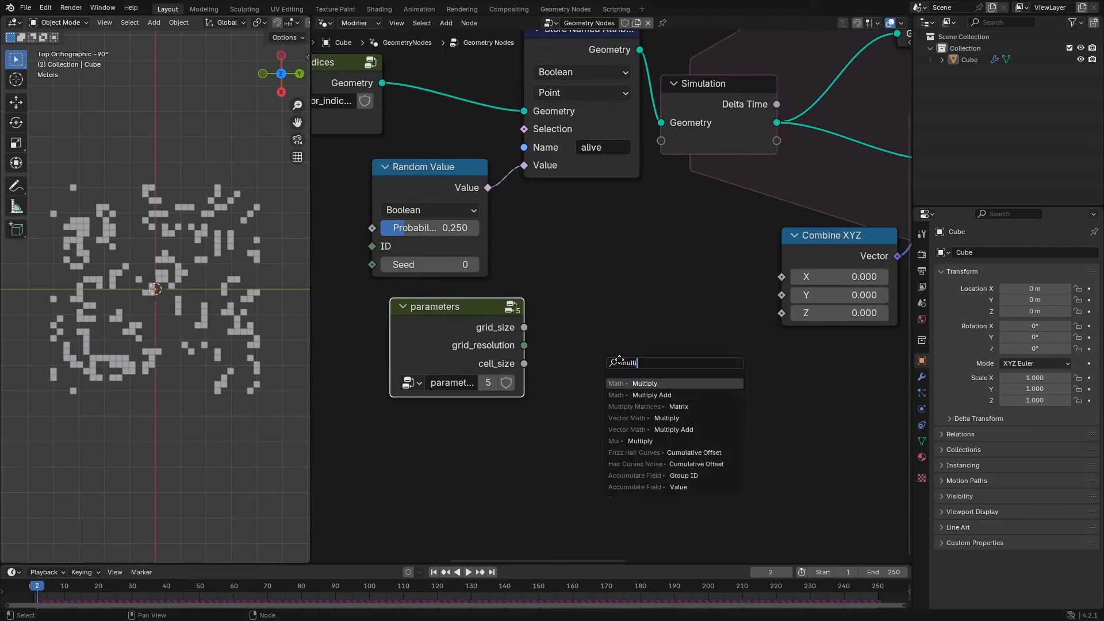
pyautogui.press('Return')
pyautogui.click(591, 290)
pyautogui.doubleClick(643, 382)
pyautogui.write('-1')
pyautogui.press('Return')
pyautogui.hotkey('ctrl', 's')
pyautogui.scroll(-4, 612, 322)
pyautogui.moveTo(489, 300); pyautogui.dragTo(511, 354)
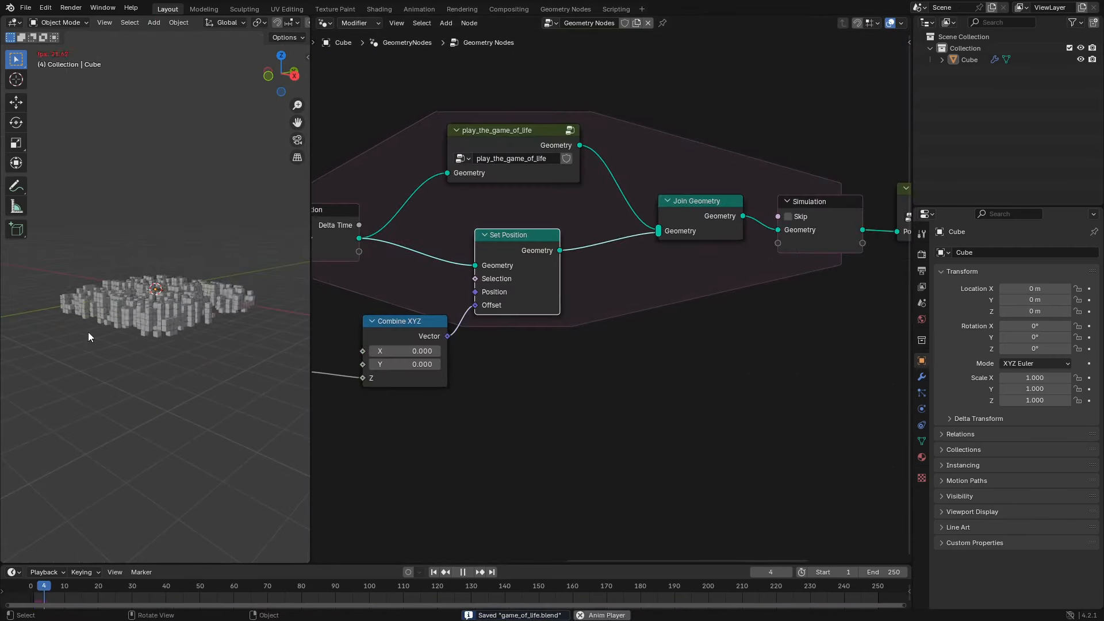
# - Stop playback and insert a Store Named Attribute node between Set Position and Join Geometry
pyautogui.press('Escape')
pyautogui.moveTo(533, 235); pyautogui.dragTo(531, 247)
pyautogui.moveTo(709, 205); pyautogui.dragTo(720, 211)
pyautogui.scroll(1, 509, 188)
pyautogui.hotkey('shift', 'a')
pyautogui.write('store n')
pyautogui.press('Return')
pyautogui.click(583, 221)
# - Set the new Store Named Attribute node to Boolean, name it skip, enable its value and save the file
pyautogui.click(623, 257)
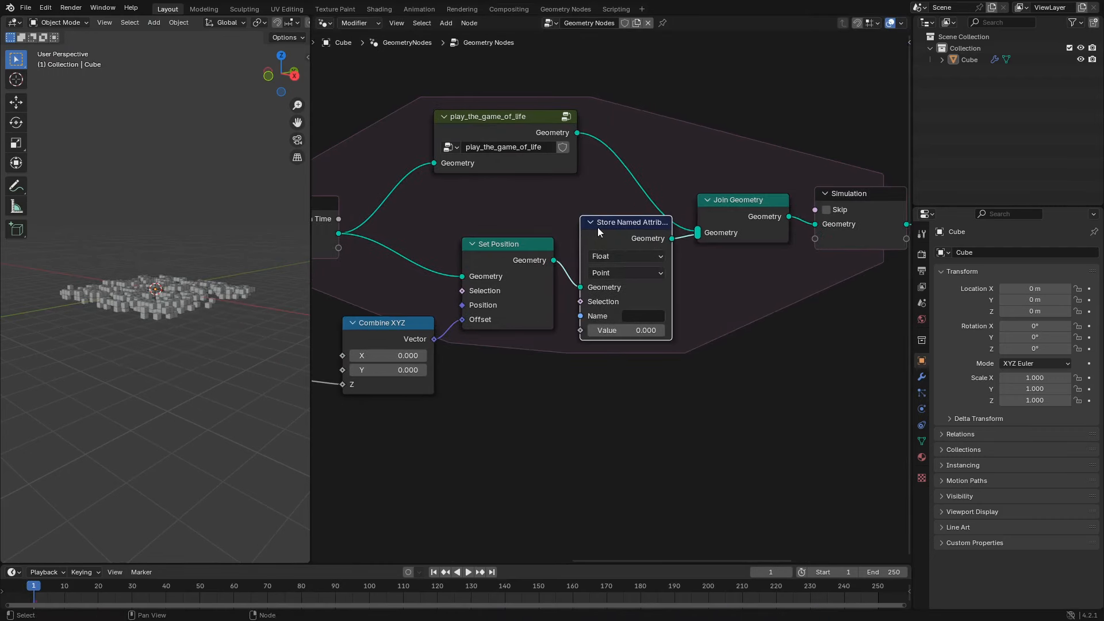
pyautogui.click(634, 364)
pyautogui.click(648, 315)
pyautogui.write('skip')
pyautogui.click(596, 329)
pyautogui.hotkey('ctrl', 's')
pyautogui.moveTo(619, 224); pyautogui.dragTo(613, 245)
# - Remove the Join Geometry node, feed Set Position from a second geometry state of the Simulation zone and save the file
pyautogui.scroll(-3, 607, 236)
pyautogui.moveTo(586, 207); pyautogui.dragTo(706, 278, button='middle')
pyautogui.moveTo(653, 215); pyautogui.dragTo(691, 193)
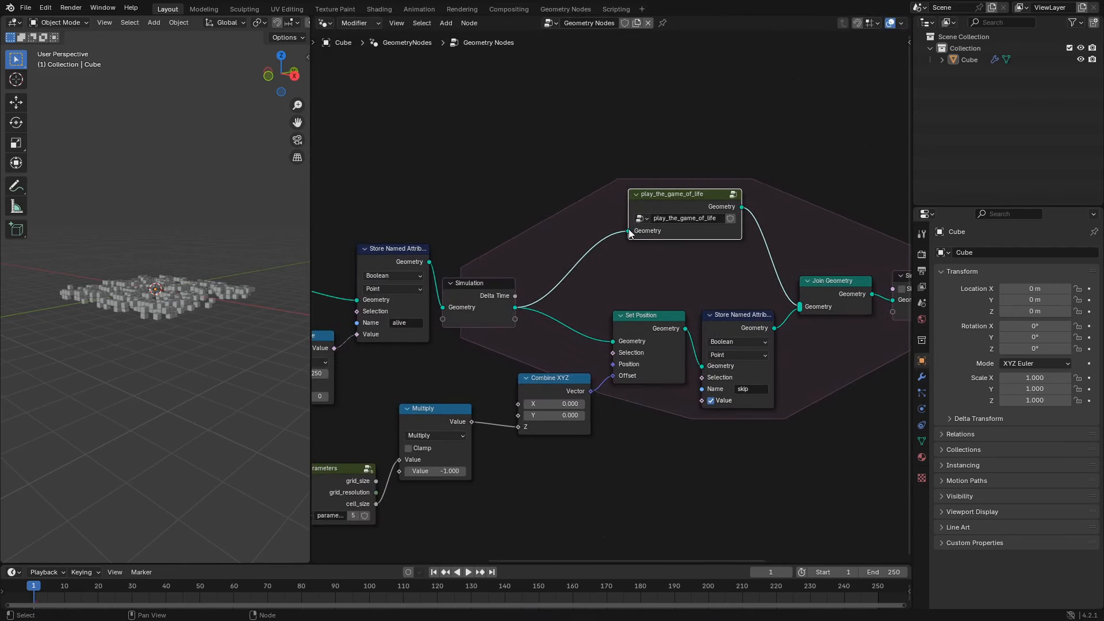
pyautogui.moveTo(772, 283); pyautogui.dragTo(648, 204, button='middle')
pyautogui.hotkey('ctrl', 'x')
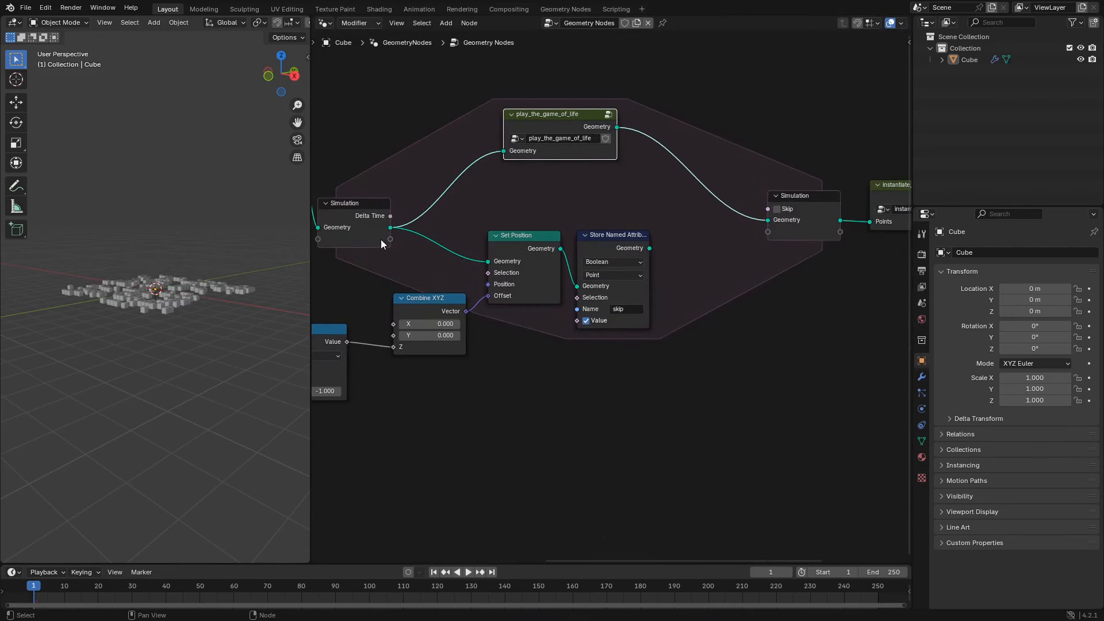
pyautogui.moveTo(477, 272); pyautogui.dragTo(487, 262)
pyautogui.hotkey('ctrl', 's')
# - Join the skip branch with play_the_game_of_life's output in a new Join Geometry node feeding the Simulation's second geometry state
pyautogui.moveTo(650, 249); pyautogui.dragTo(674, 236)
pyautogui.write('joi')
pyautogui.press('Return')
pyautogui.click(674, 235)
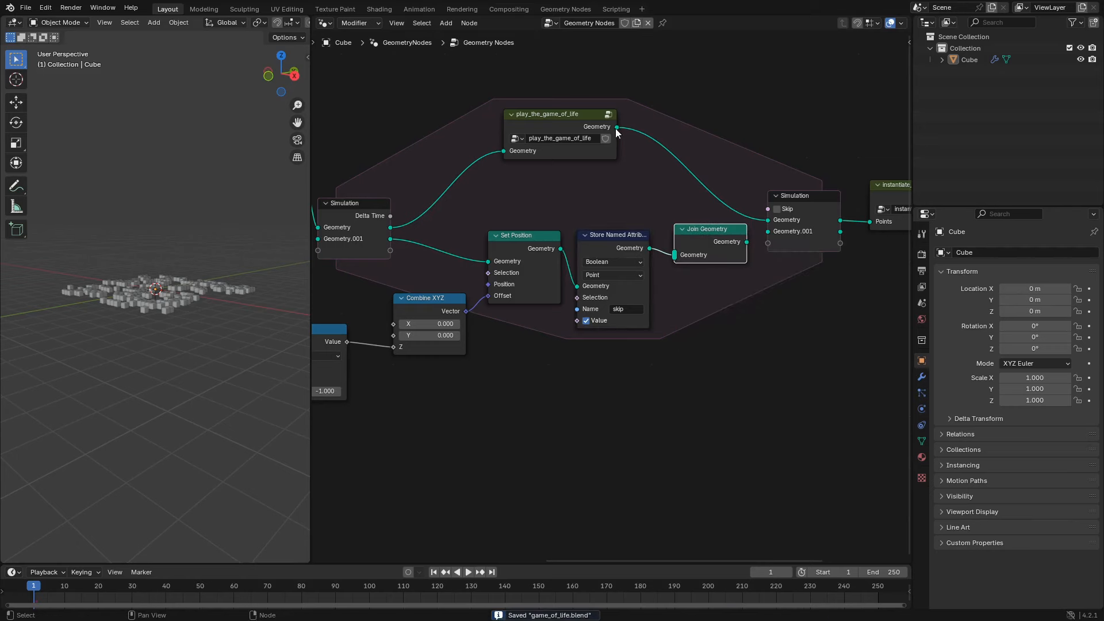
pyautogui.moveTo(746, 243); pyautogui.dragTo(768, 232)
# - Make room after the Simulation output and add a Join Geometry node combining its two geometry outputs
pyautogui.moveTo(846, 207); pyautogui.dragTo(618, 199, button='middle')
pyautogui.moveTo(695, 139); pyautogui.dragTo(805, 230)
pyautogui.press('g')
pyautogui.click(803, 244)
pyautogui.hotkey('shift', 'a')
pyautogui.click(652, 190)
pyautogui.moveTo(612, 224); pyautogui.dragTo(653, 220)
# - Play the simulation and view the descending trail of cubes from another angle
pyautogui.press('space')
pyautogui.moveTo(134, 384); pyautogui.dragTo(207, 383, button='middle')
pyautogui.moveTo(353, 360); pyautogui.dragTo(674, 320, button='middle')
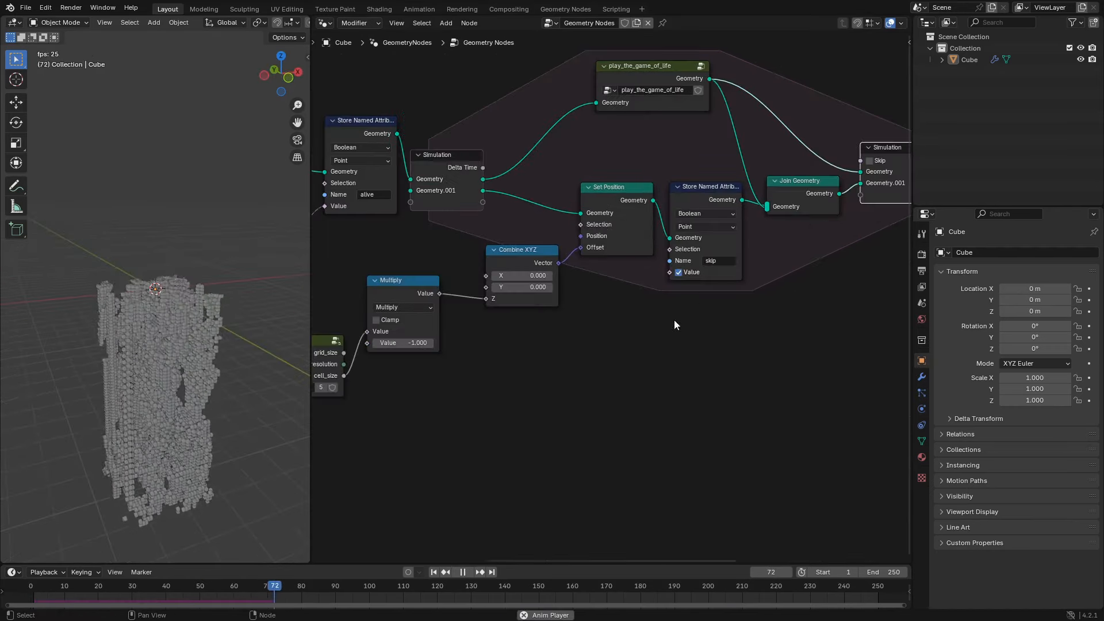
# - Remove the skip Store Named Attribute node, keeping Set Position linked to Join Geometry
pyautogui.moveTo(624, 188); pyautogui.dragTo(614, 192)
pyautogui.moveTo(701, 189); pyautogui.dragTo(691, 190)
pyautogui.hotkey('ctrl', 'x')
# - Tidy the trail setup by moving Join Geometry, Set Position, play_the_game_of_life, Combine XYZ, Multiply and parameters closer together
pyautogui.moveTo(800, 181); pyautogui.dragTo(778, 176)
pyautogui.moveTo(603, 192); pyautogui.dragTo(645, 192)
pyautogui.moveTo(650, 66); pyautogui.dragTo(644, 124)
pyautogui.moveTo(207, 386); pyautogui.dragTo(192, 299, button='middle')
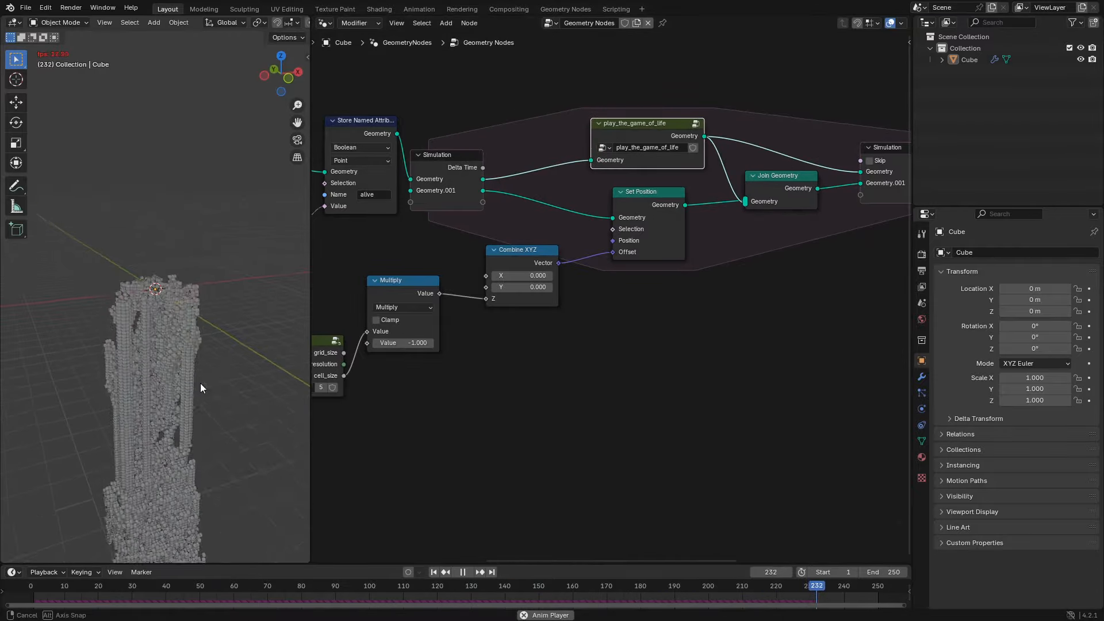
pyautogui.moveTo(523, 252); pyautogui.dragTo(564, 240)
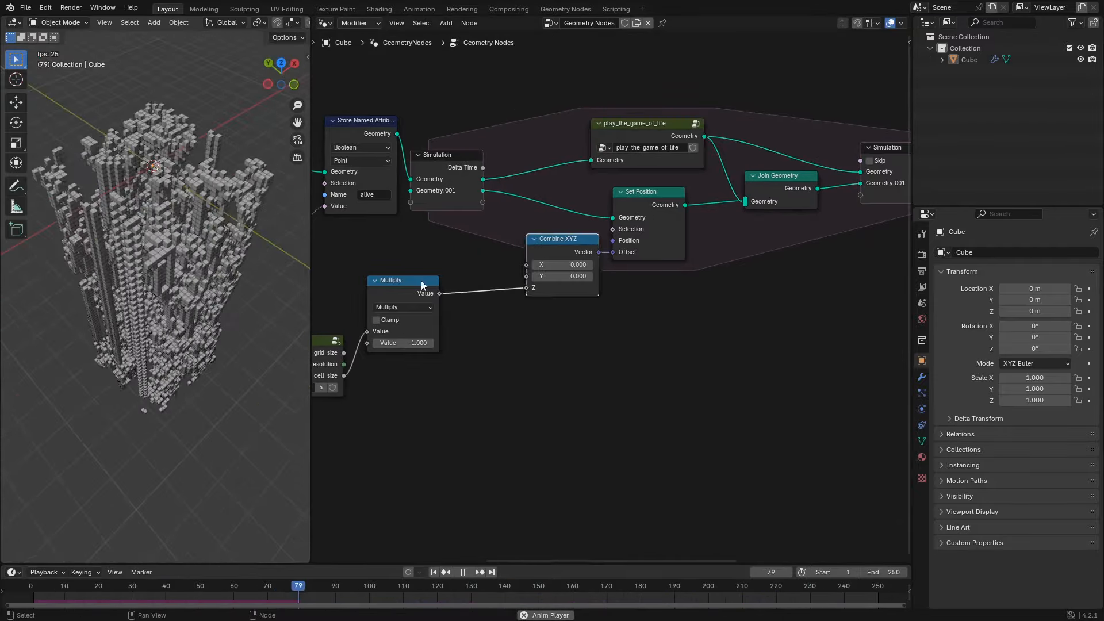
pyautogui.moveTo(420, 281); pyautogui.dragTo(494, 275)
pyautogui.moveTo(327, 341); pyautogui.dragTo(404, 295)
# - Widen the 3D viewport and set cavity shading to Both, with world-space ridge and valley 2.5 and screen-space ridge 2
pyautogui.moveTo(69, 305); pyautogui.dragTo(254, 282, button='middle')
pyautogui.moveTo(310, 282); pyautogui.dragTo(516, 282)
pyautogui.press('space')
pyautogui.click(504, 23)
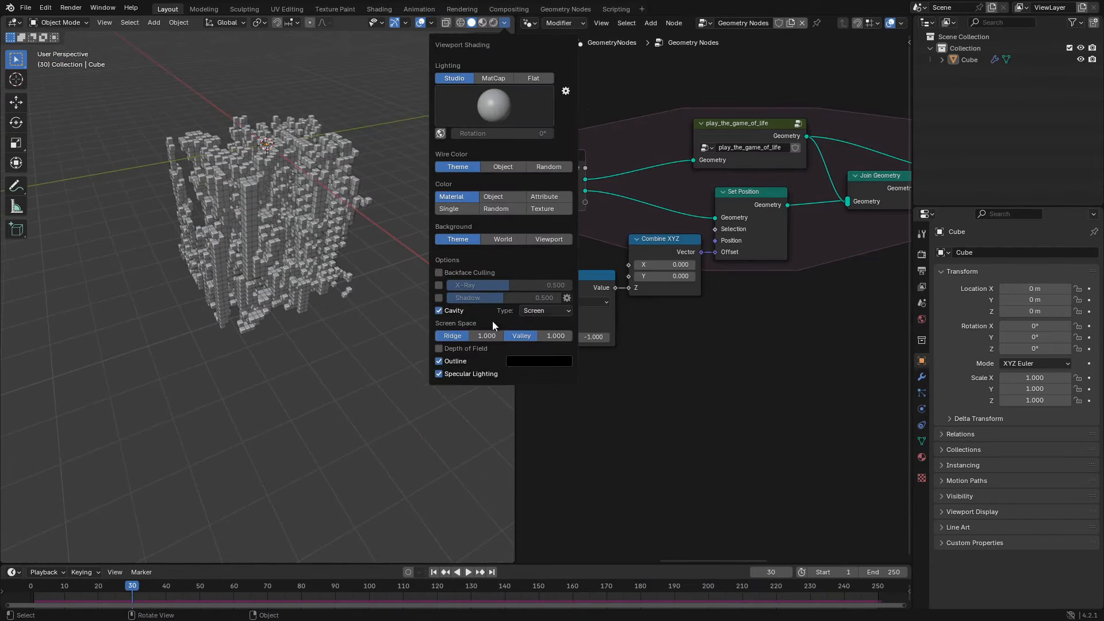
pyautogui.moveTo(465, 337); pyautogui.dragTo(506, 337)
pyautogui.moveTo(517, 337); pyautogui.dragTo(562, 337)
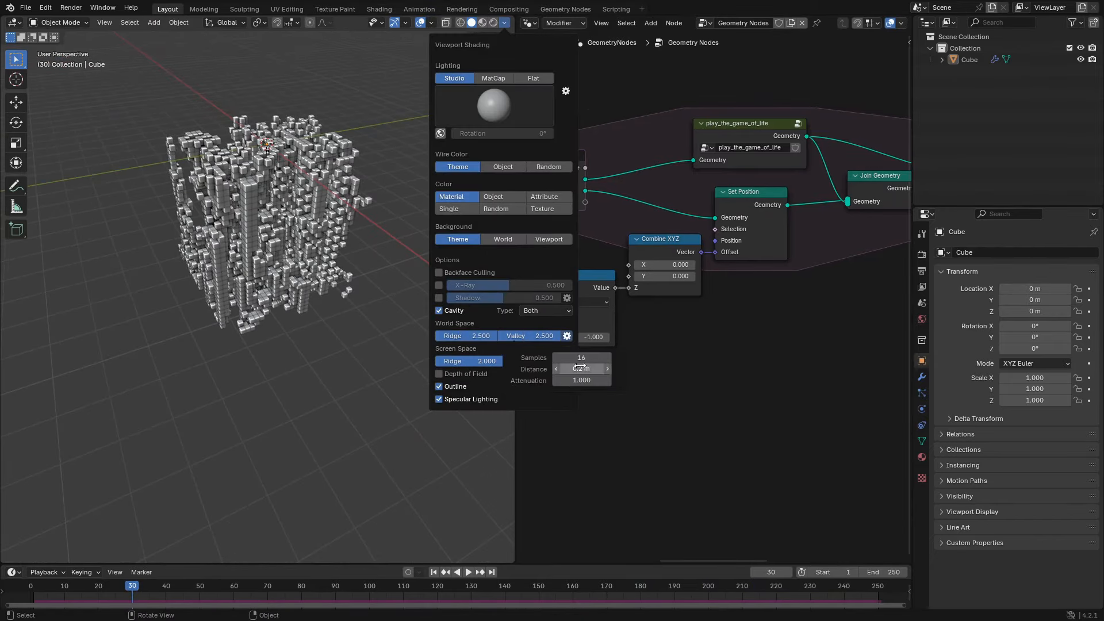
# - Play the trail simulation and extend the animation's end frame to 2500
pyautogui.press('space')
pyautogui.moveTo(322, 363)
pyautogui.mouseDown(button='middle')
pyautogui.moveTo(276, 253)
pyautogui.moveTo(245, 322)
pyautogui.moveTo(236, 357)
pyautogui.moveTo(249, 358)
pyautogui.mouseUp(button='middle')
pyautogui.scroll(-5, 263, 357)
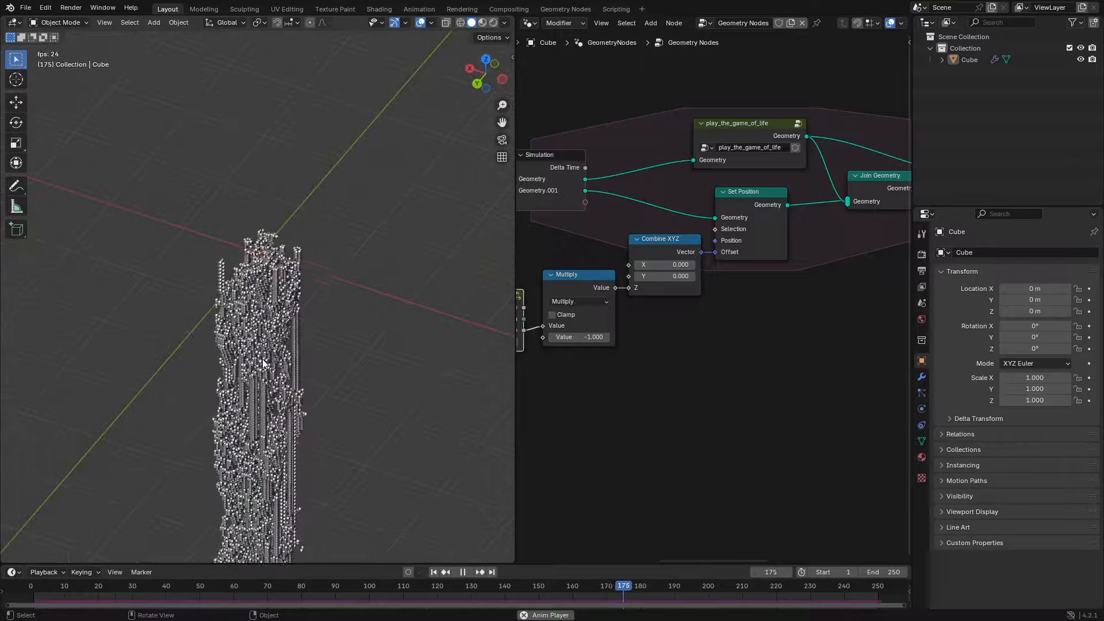
pyautogui.scroll(6, 274, 356)
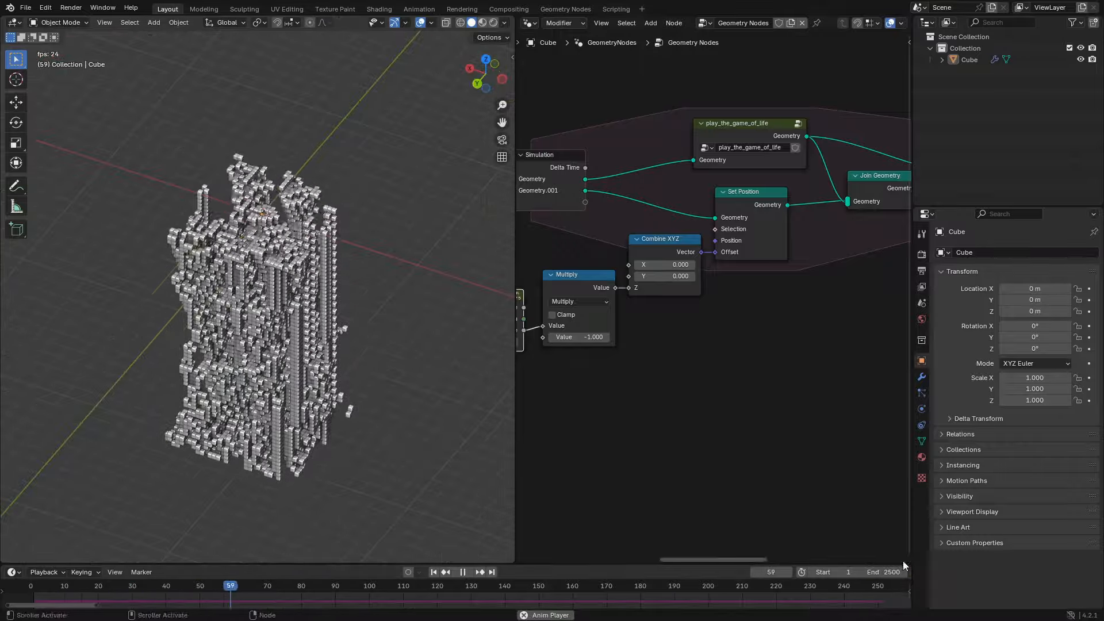
pyautogui.scroll(-5, 693, 588)
pyautogui.scroll(-2, 506, 596)
pyautogui.moveTo(690, 593); pyautogui.dragTo(500, 590, button='middle')
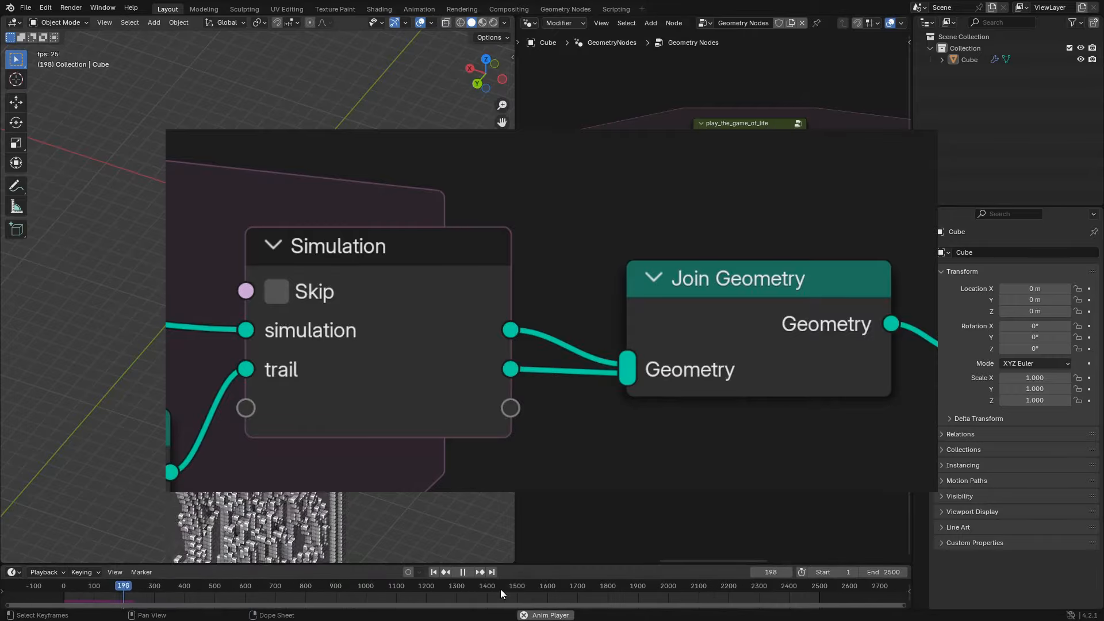
# - Examine the growing trail of cubes up close and from afar, replaying the animation from its start
pyautogui.scroll(4, 345, 345)
pyautogui.moveTo(344, 345); pyautogui.dragTo(315, 368, button='middle')
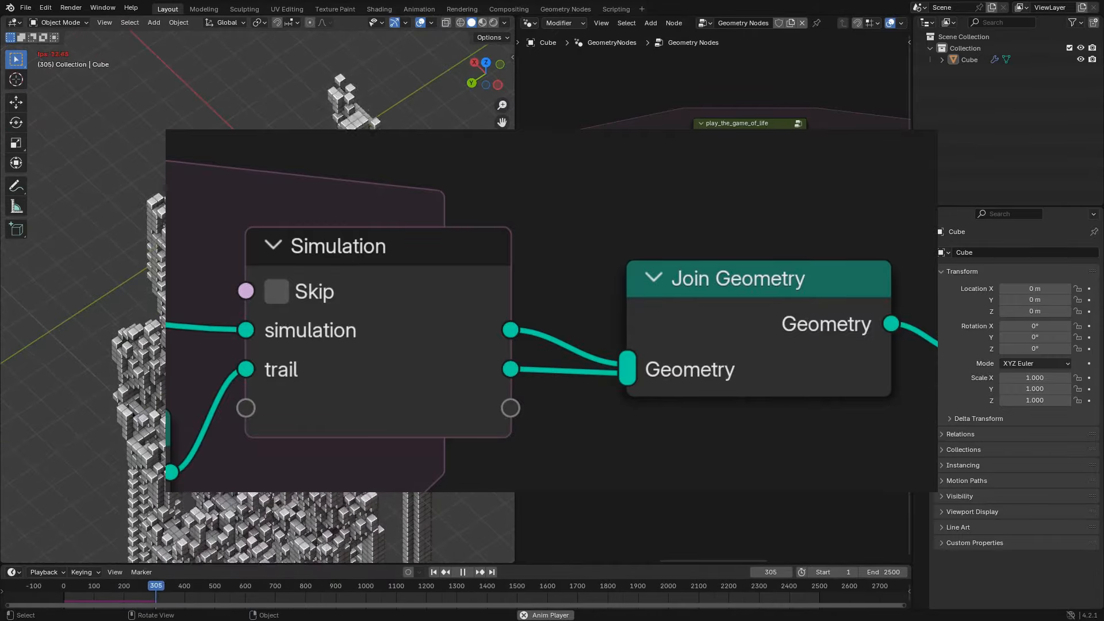
pyautogui.moveTo(345, 345); pyautogui.dragTo(261, 345, button='middle')
pyautogui.scroll(-4, 247, 345)
pyautogui.press('space')
pyautogui.hotkey('shift', 'Left')
pyautogui.press('space')
pyautogui.moveTo(187, 129); pyautogui.dragTo(235, 183, button='middle')
pyautogui.scroll(-1, 875, 328)
# - Make room before Set Position and insert a Delete Geometry node on the Simulation zone's second geometry output
pyautogui.scroll(-5, 664, 245)
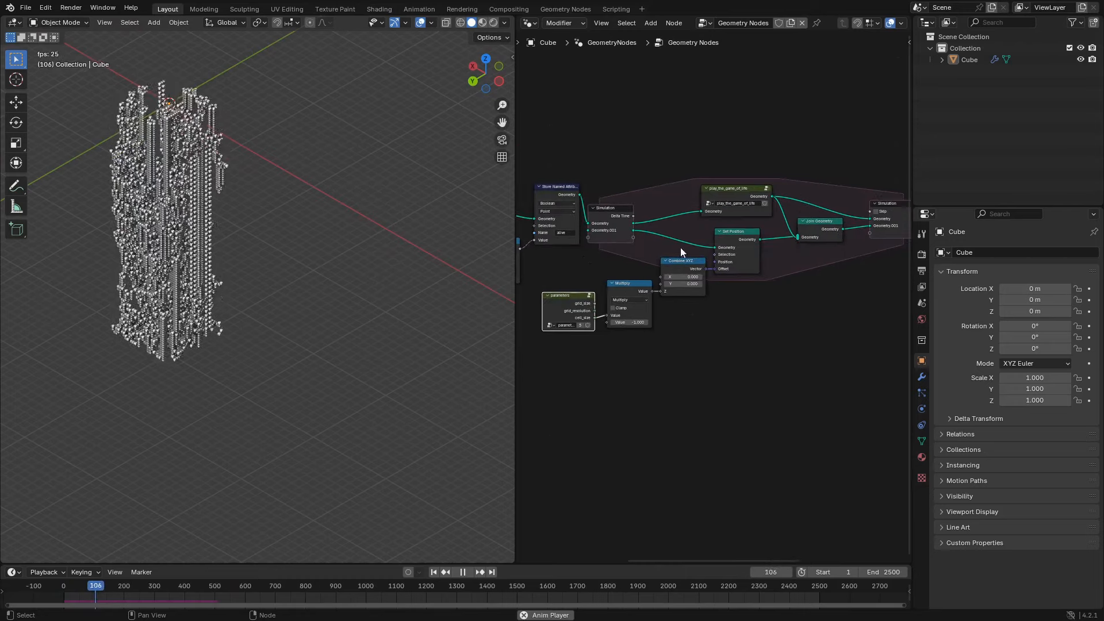
pyautogui.moveTo(574, 261); pyautogui.dragTo(740, 337)
pyautogui.press('g')
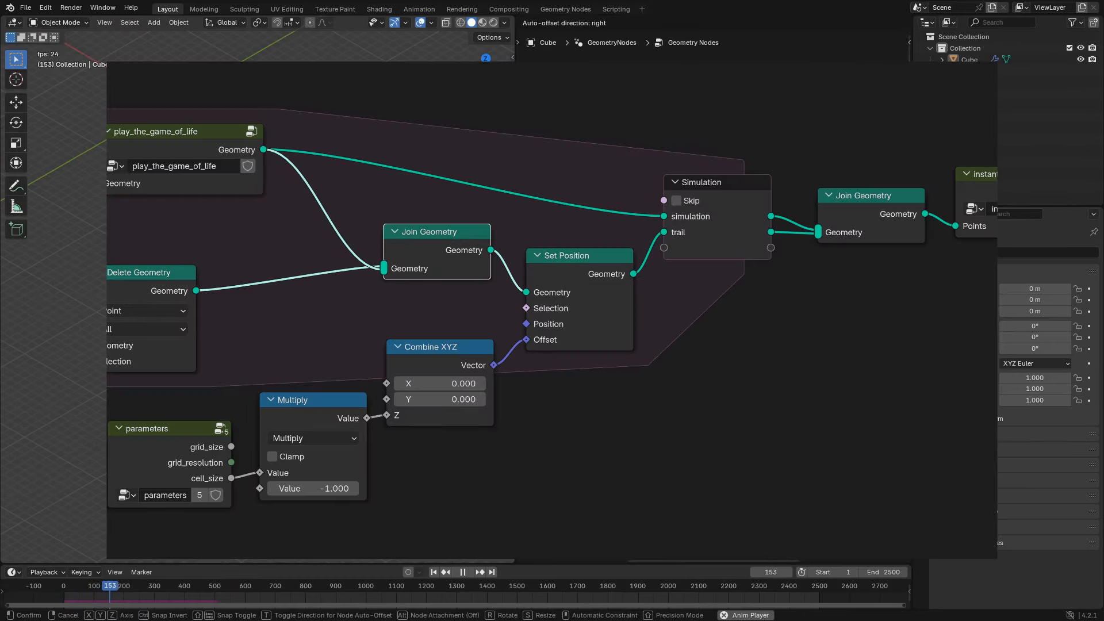
pyautogui.click(437, 231)
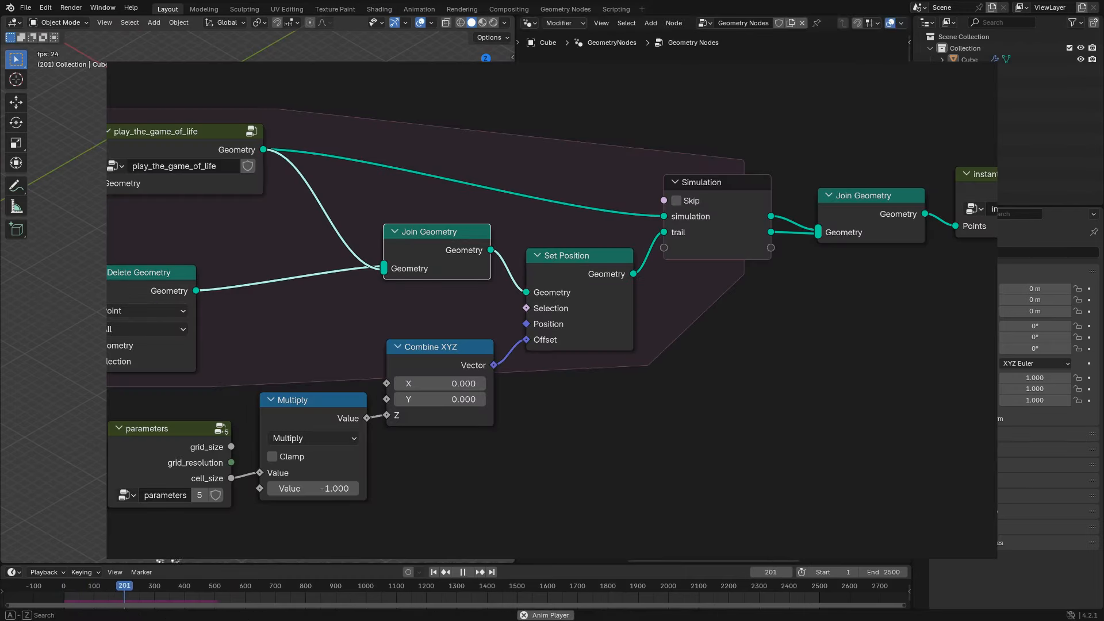
pyautogui.press('g')
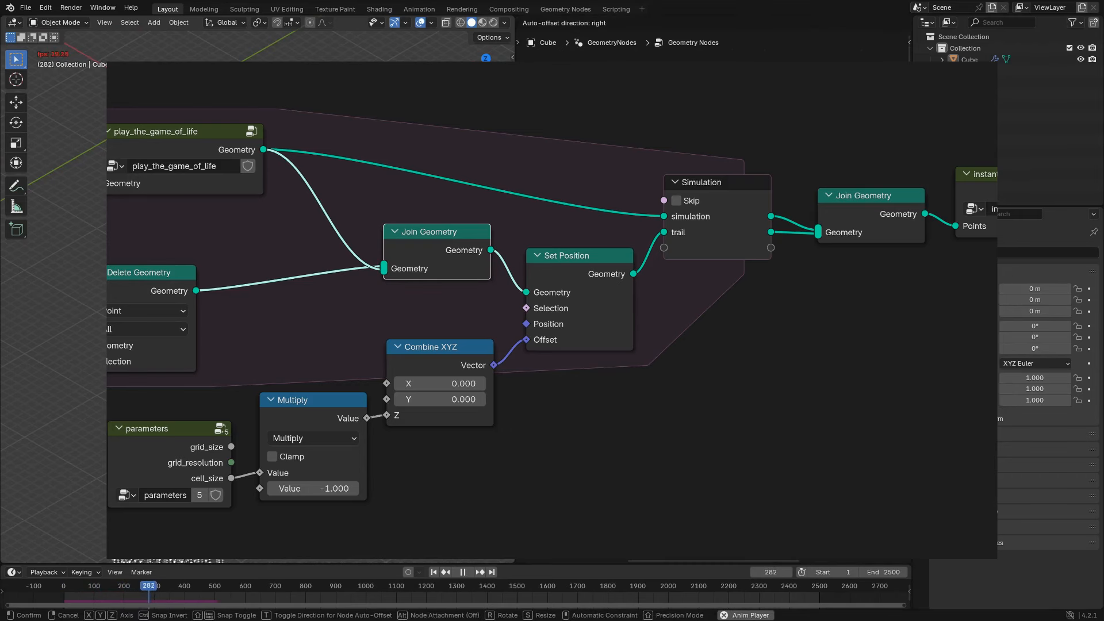
pyautogui.click(437, 232)
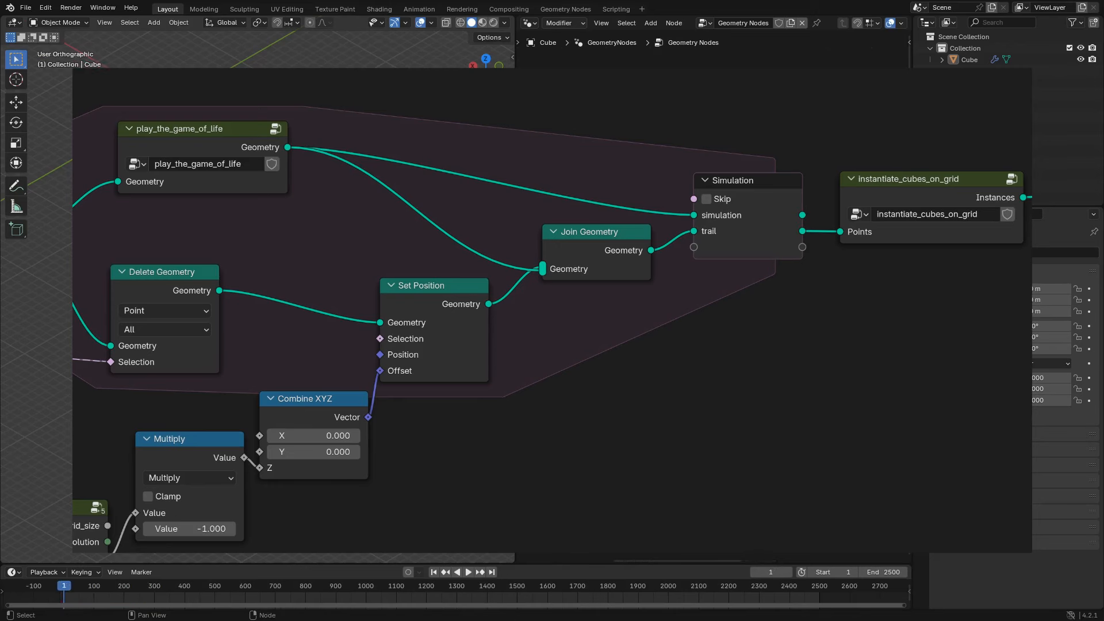
pyautogui.press('g')
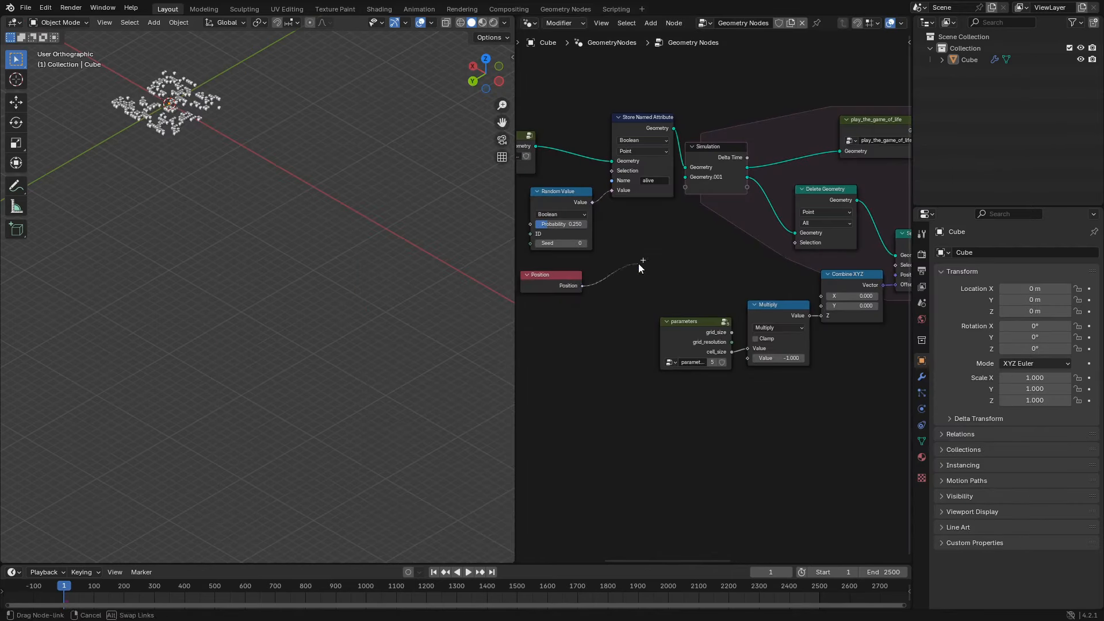
# - Split the Position node's output with a Separate XYZ node placed beside it
pyautogui.moveTo(638, 264); pyautogui.dragTo(639, 263)
pyautogui.write('sep')
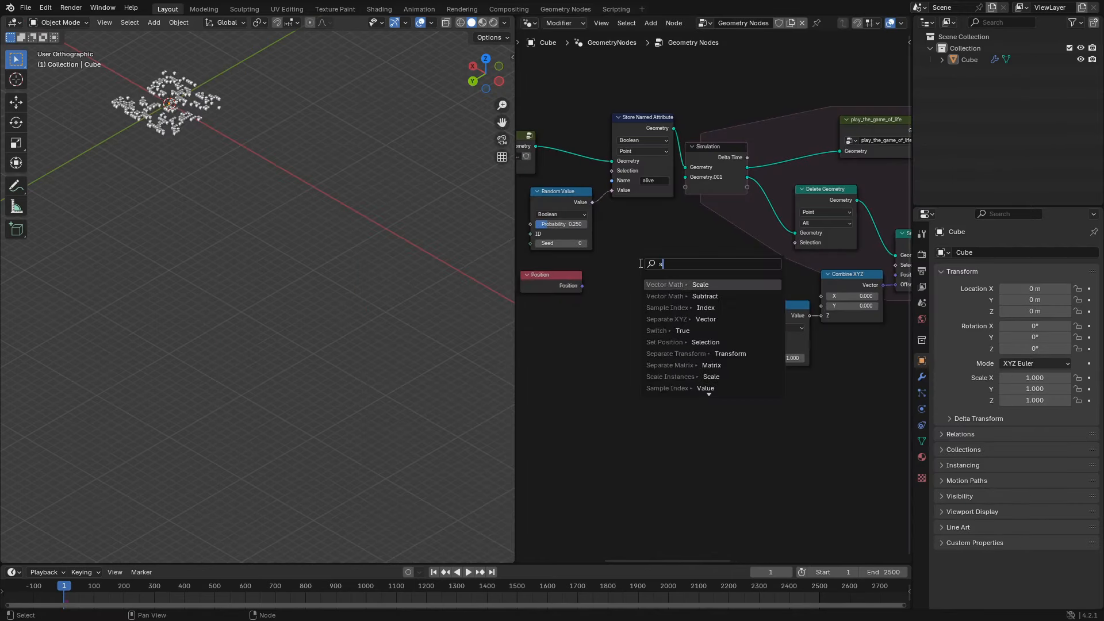
pyautogui.press('Return')
pyautogui.click(606, 247)
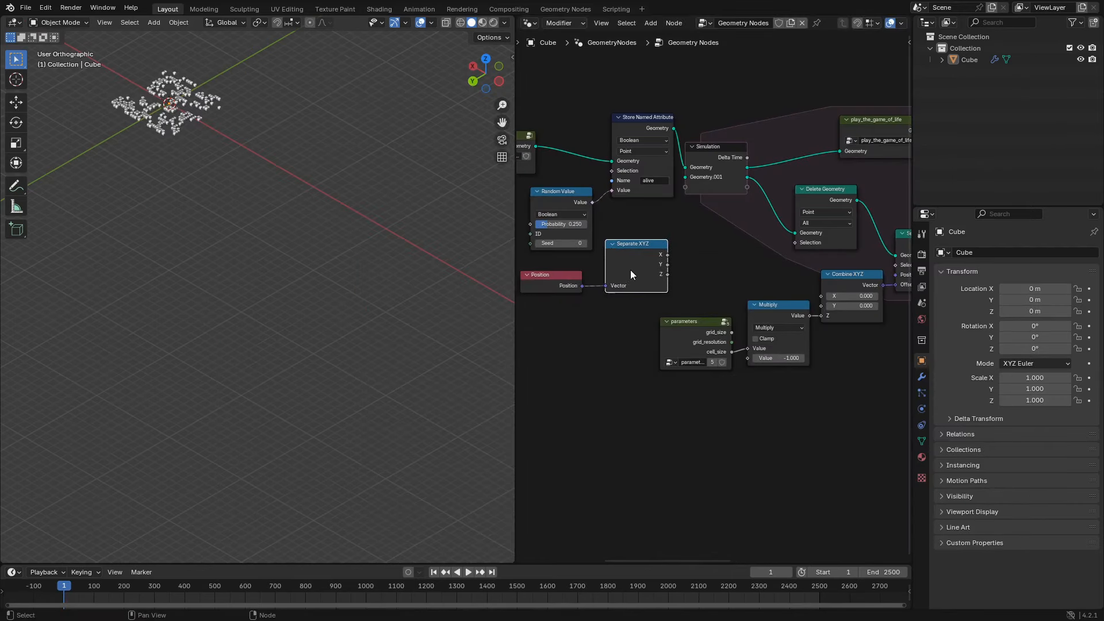
# - Compare the Separate XYZ node's Z output using a Less Than node set to -10 and feed the result into Delete Geometry's selection
pyautogui.moveTo(684, 274); pyautogui.dragTo(695, 273)
pyautogui.write('less')
pyautogui.press('Return')
pyautogui.click(678, 239)
pyautogui.click(698, 289)
pyautogui.press('BackSpace')
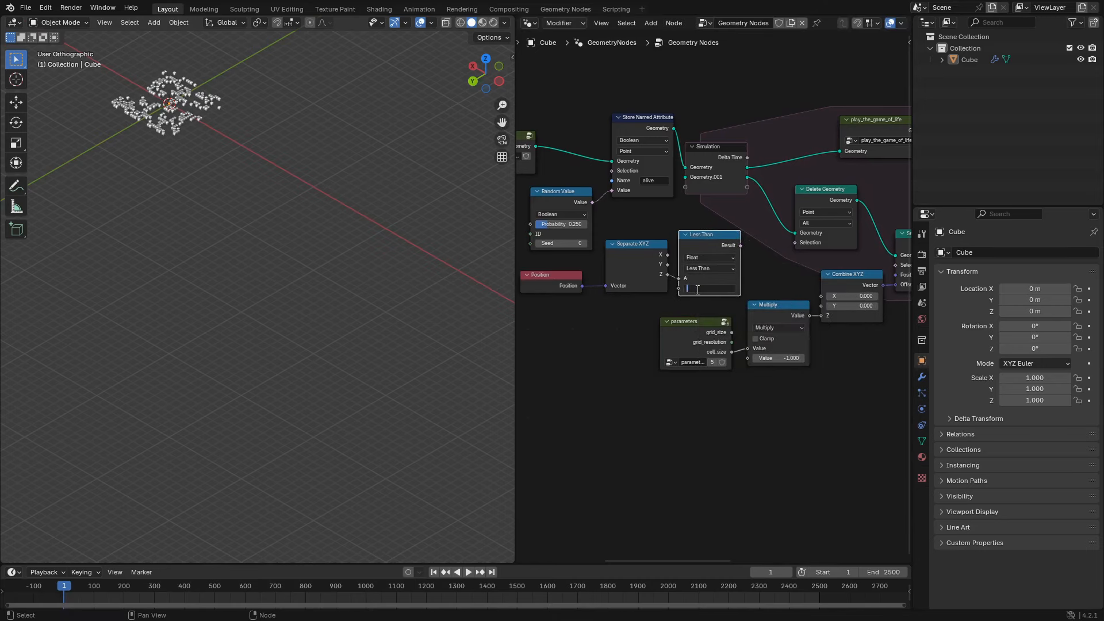
pyautogui.moveTo(735, 245); pyautogui.dragTo(795, 242)
# - Play the simulation, set the Less Than threshold to -50 and inspect the longer trail
pyautogui.press('space')
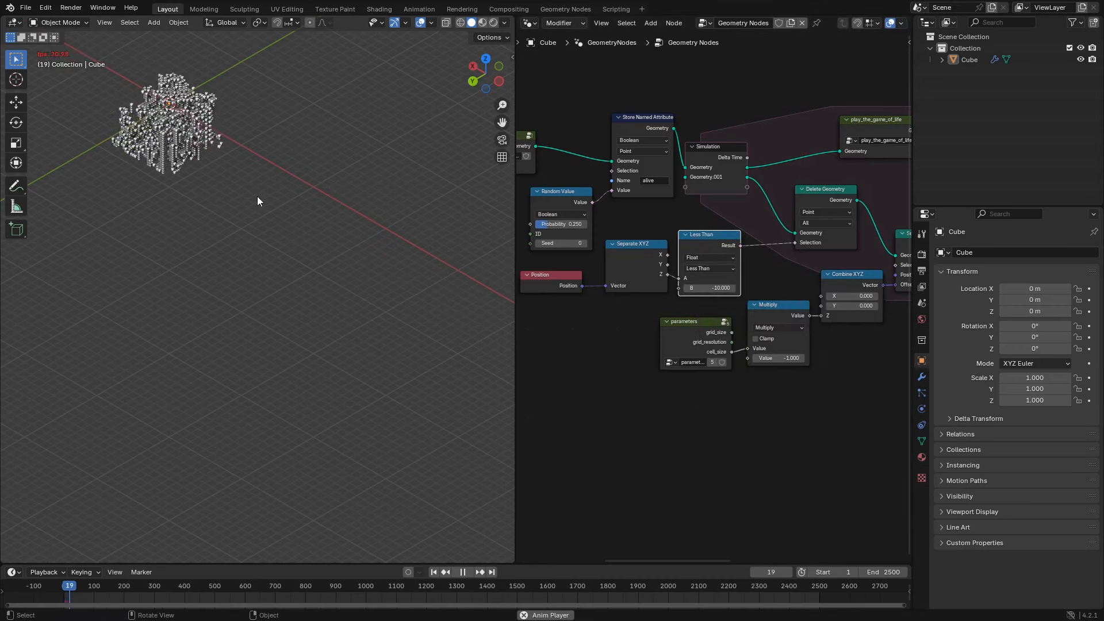
pyautogui.click(715, 289)
pyautogui.write('-50')
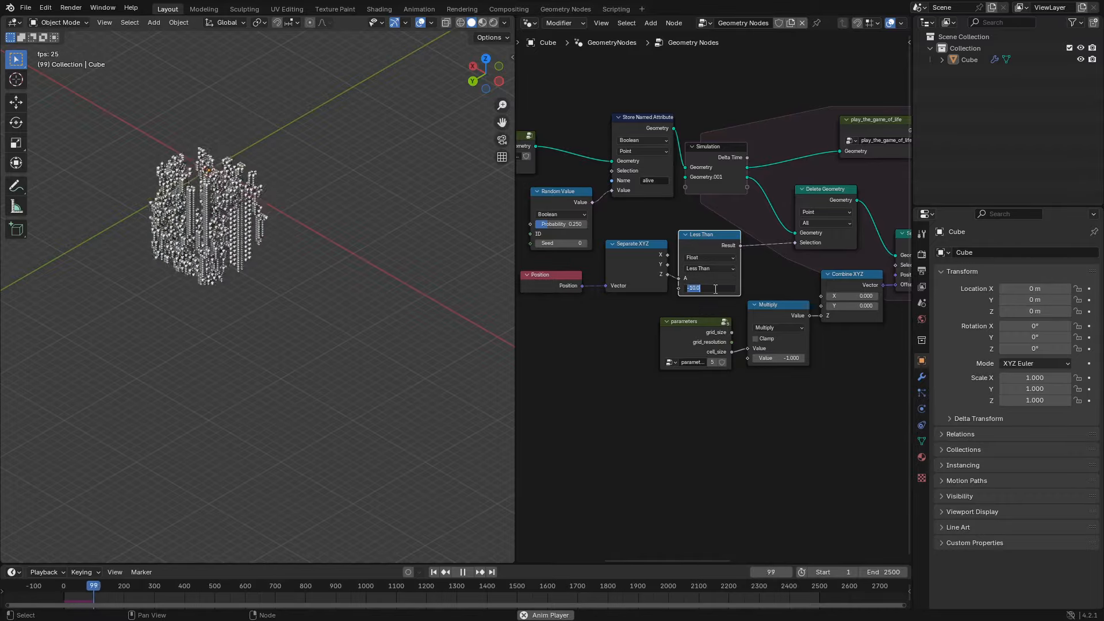
pyautogui.press('Return')
pyautogui.moveTo(230, 315); pyautogui.dragTo(251, 300, button='middle')
pyautogui.scroll(4, 251, 297)
pyautogui.scroll(-7, 251, 300)
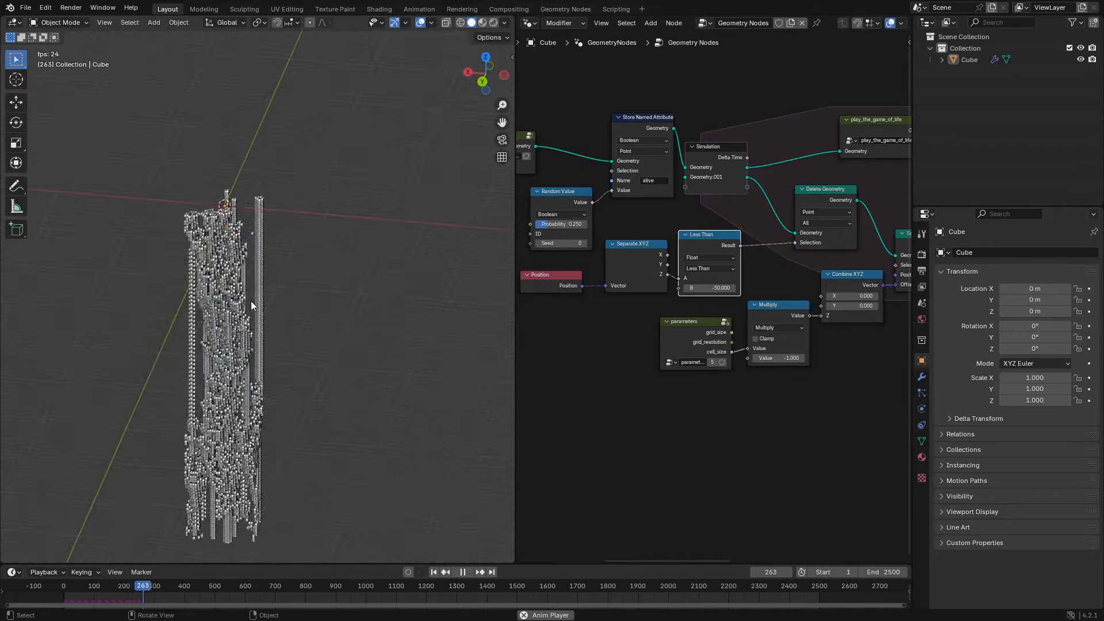
# - Set the trail's Less Than height threshold to -42 and save the file
pyautogui.moveTo(327, 322); pyautogui.dragTo(296, 319, button='middle')
pyautogui.scroll(5, 296, 319)
pyautogui.scroll(-5, 296, 319)
pyautogui.keyDown('shift'); pyautogui.moveTo(291, 360); pyautogui.dragTo(340, 280, button='middle'); pyautogui.keyUp('shift')
pyautogui.click(713, 288)
pyautogui.press('BackSpace')
pyautogui.write('-42')
pyautogui.press('Return')
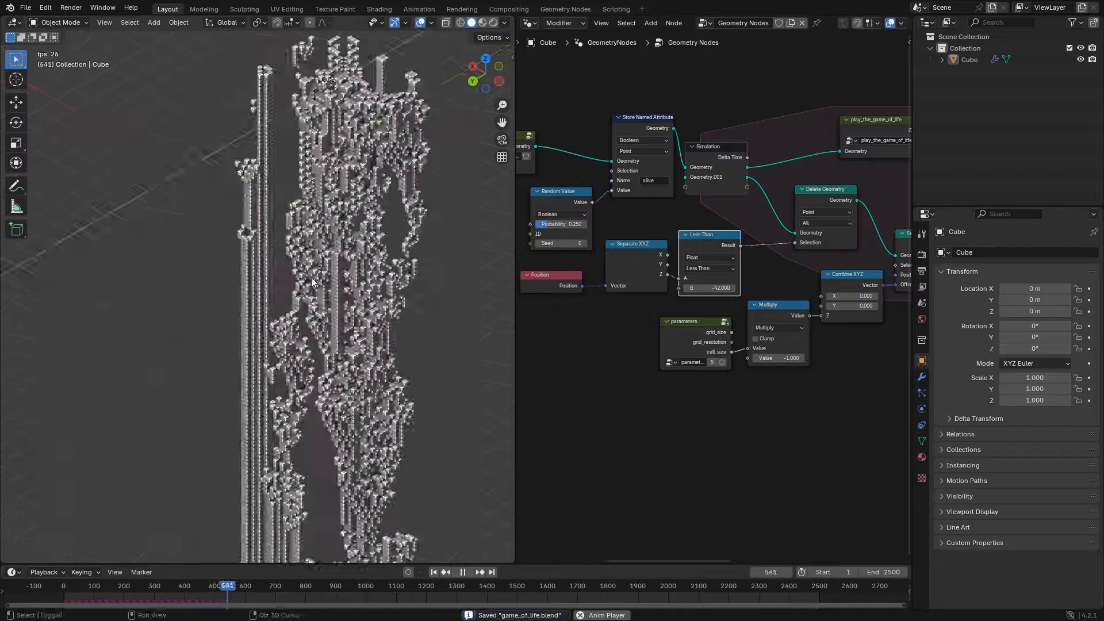
pyautogui.hotkey('ctrl', 's')
# - Maximize the node editor and insert a Transform Geometry node between instantiate_cubes_on_grid and Group Output
pyautogui.hotkey('ctrl', 'space')
pyautogui.hotkey('ctrl', 's')
pyautogui.click(200, 196)
pyautogui.hotkey('shift', 'a')
pyautogui.write('t')
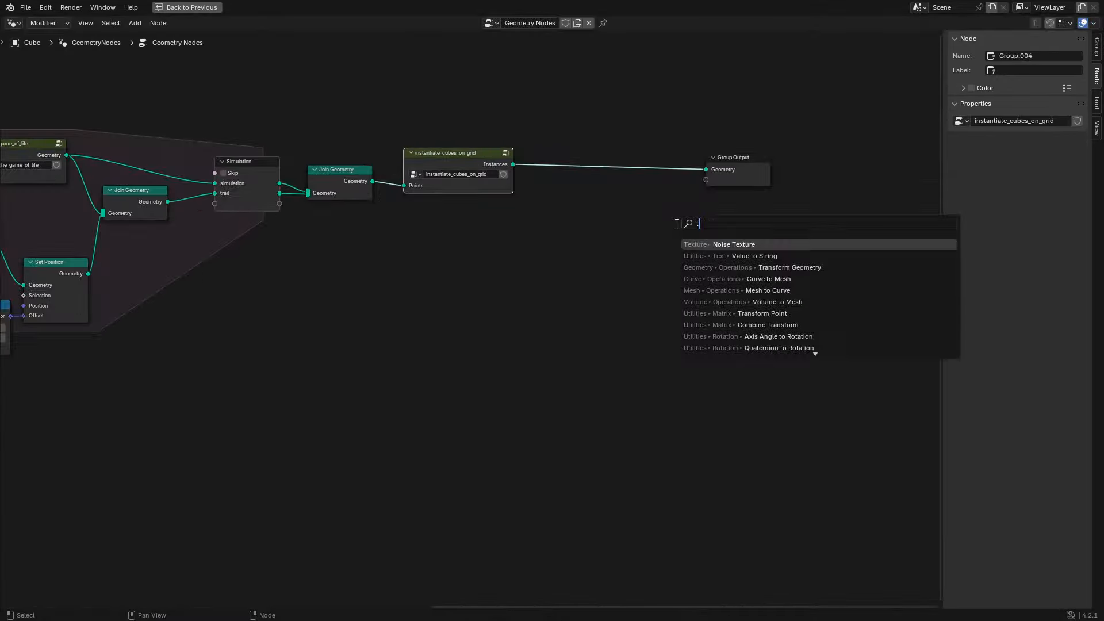
pyautogui.write('rans')
pyautogui.press('Return')
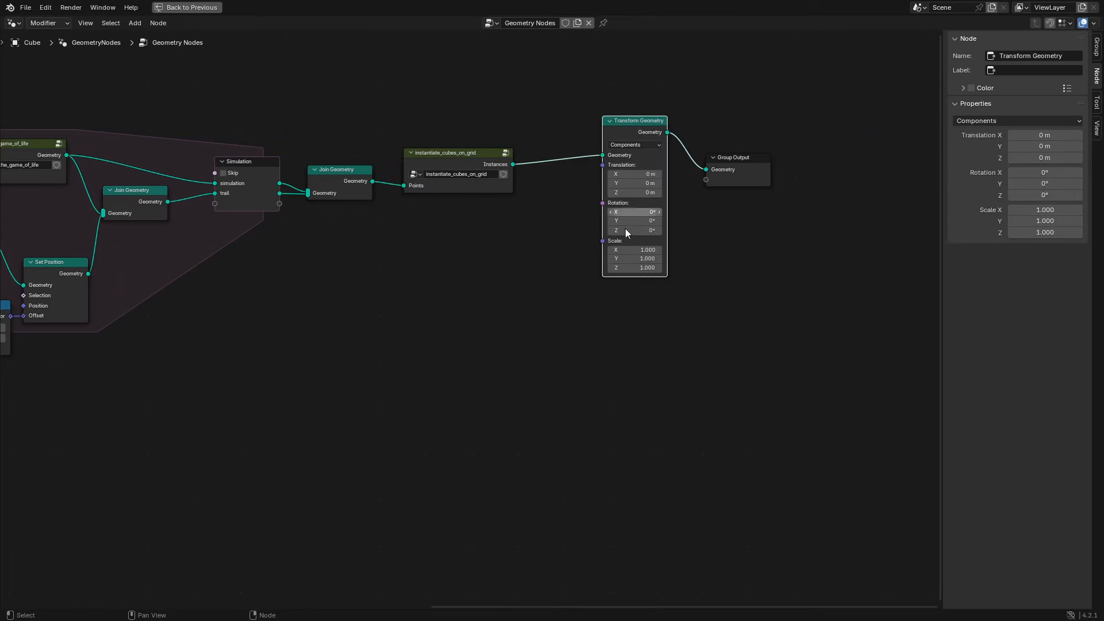
# - Attach a Combine XYZ node to the Transform Geometry node's Rotation input
pyautogui.scroll(1, 626, 229)
pyautogui.click(626, 179)
pyautogui.moveTo(625, 182); pyautogui.dragTo(564, 212)
pyautogui.write('com')
pyautogui.press('Return')
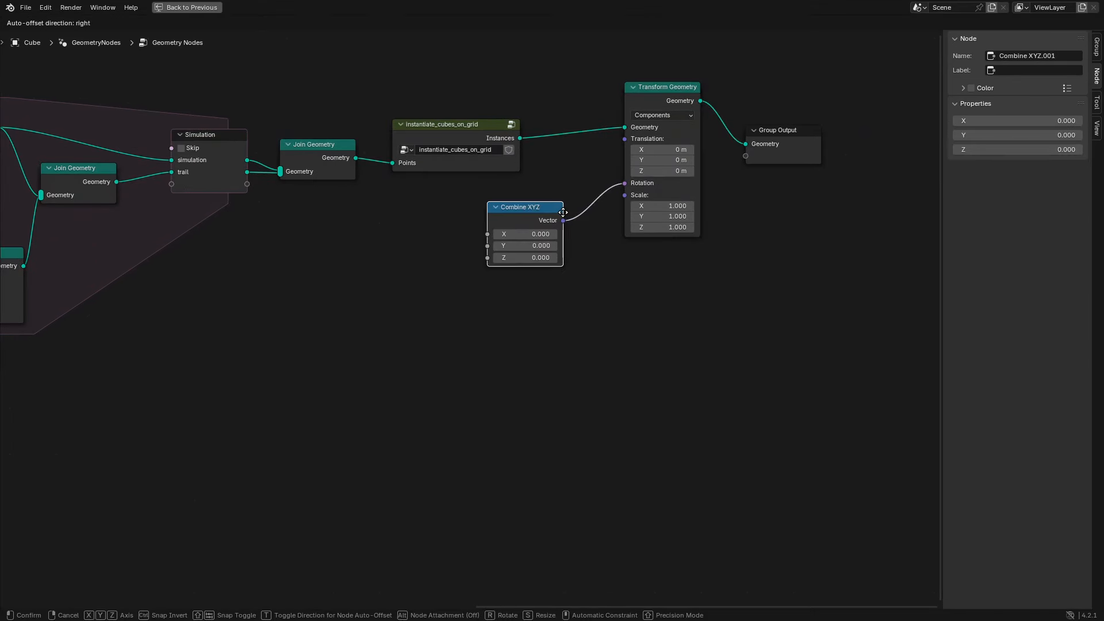
pyautogui.click(563, 212)
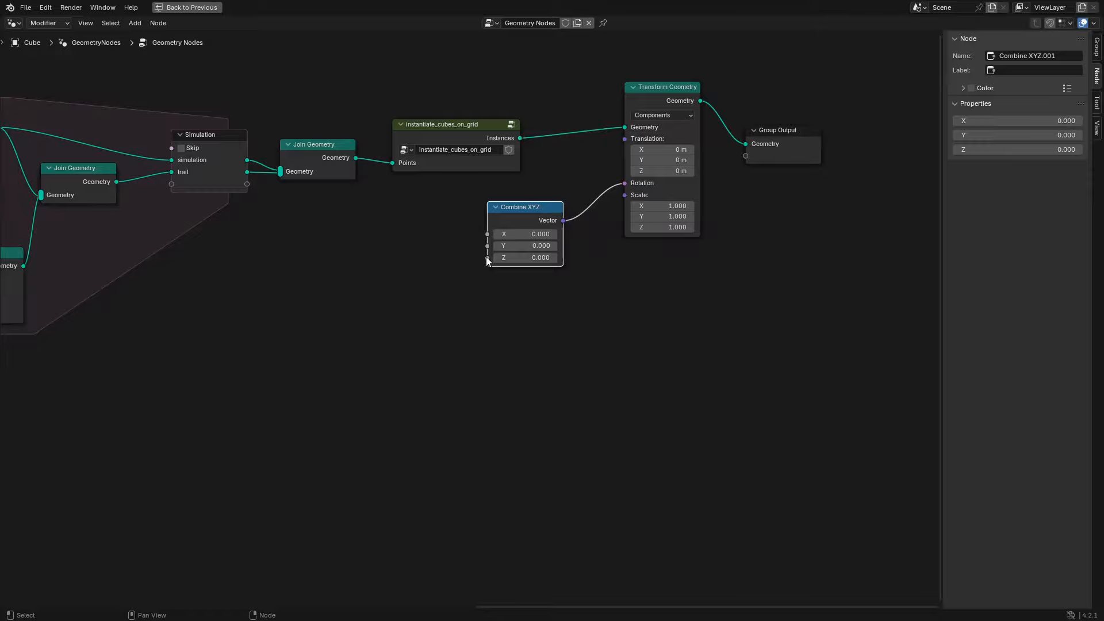
# - Restore the split layout and drive Combine XYZ's Z value with the Frame output of a Scene Time node
pyautogui.hotkey('ctrl', 'space')
pyautogui.moveTo(685, 239); pyautogui.dragTo(547, 262)
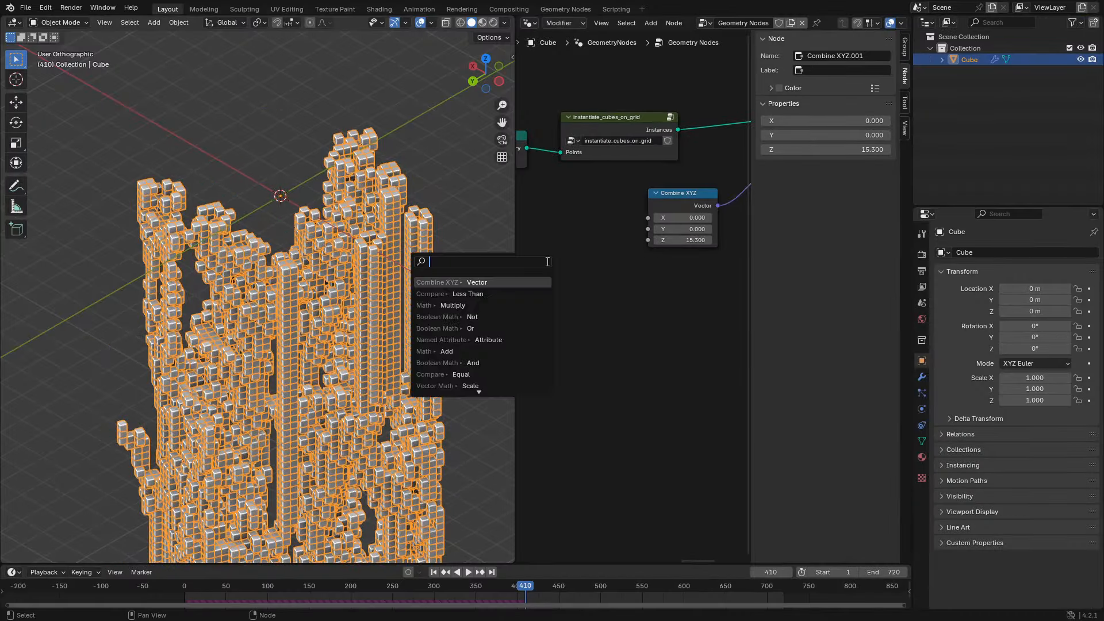
pyautogui.press('Return')
pyautogui.click(548, 262)
# - Insert a Math node between Scene Time and Combine XYZ and set its operation to Multiply
pyautogui.hotkey('shift', 'a')
pyautogui.write('math')
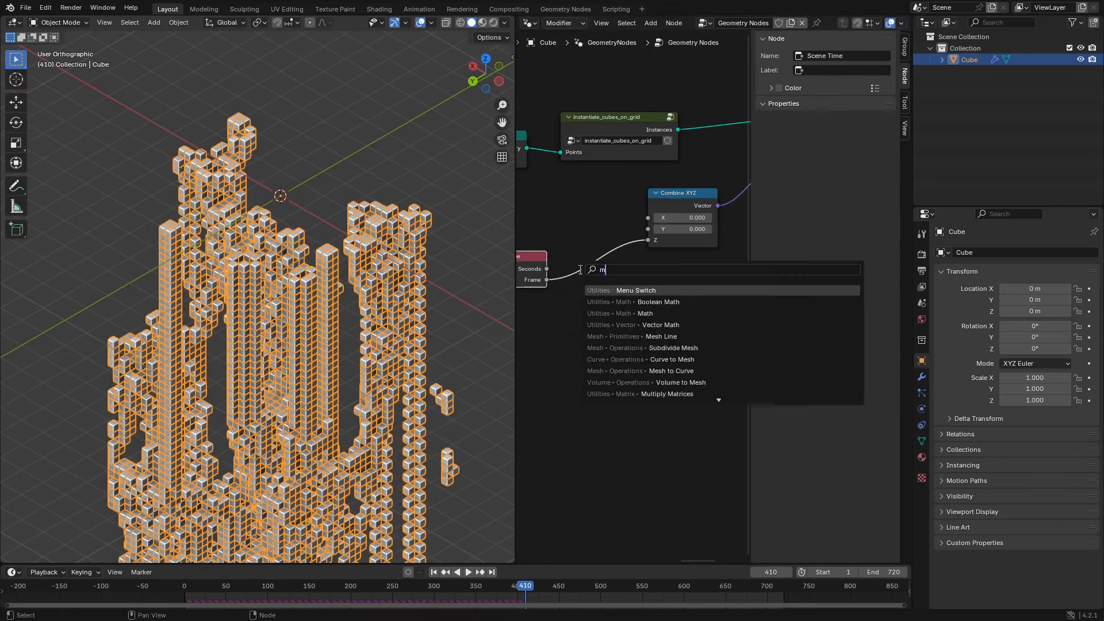
pyautogui.press('Return')
pyautogui.click(602, 254)
pyautogui.click(605, 257)
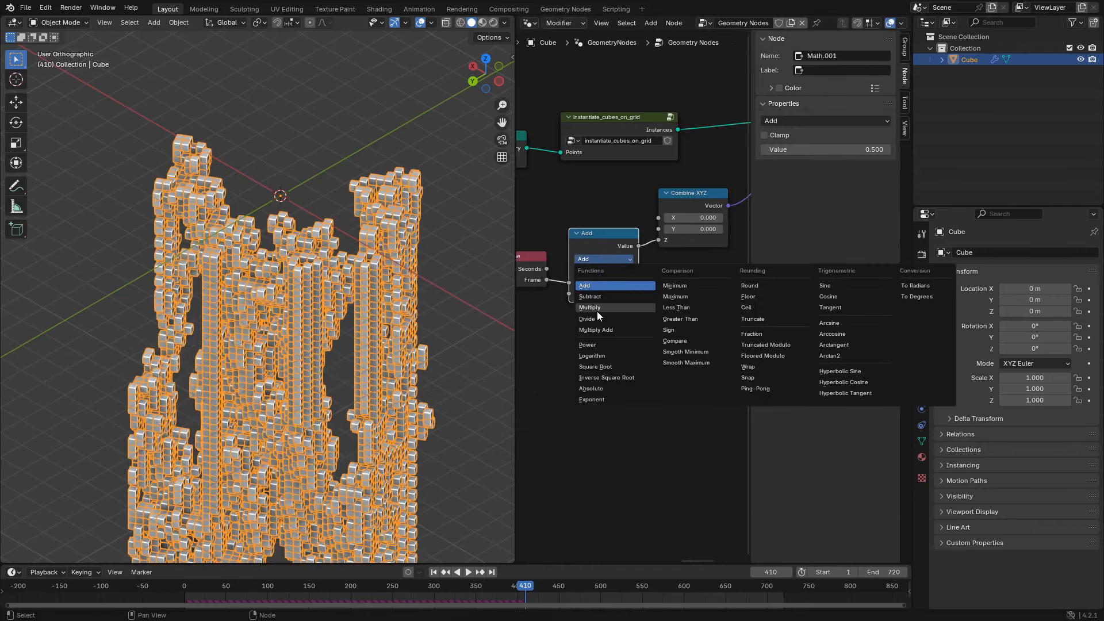
pyautogui.click(598, 309)
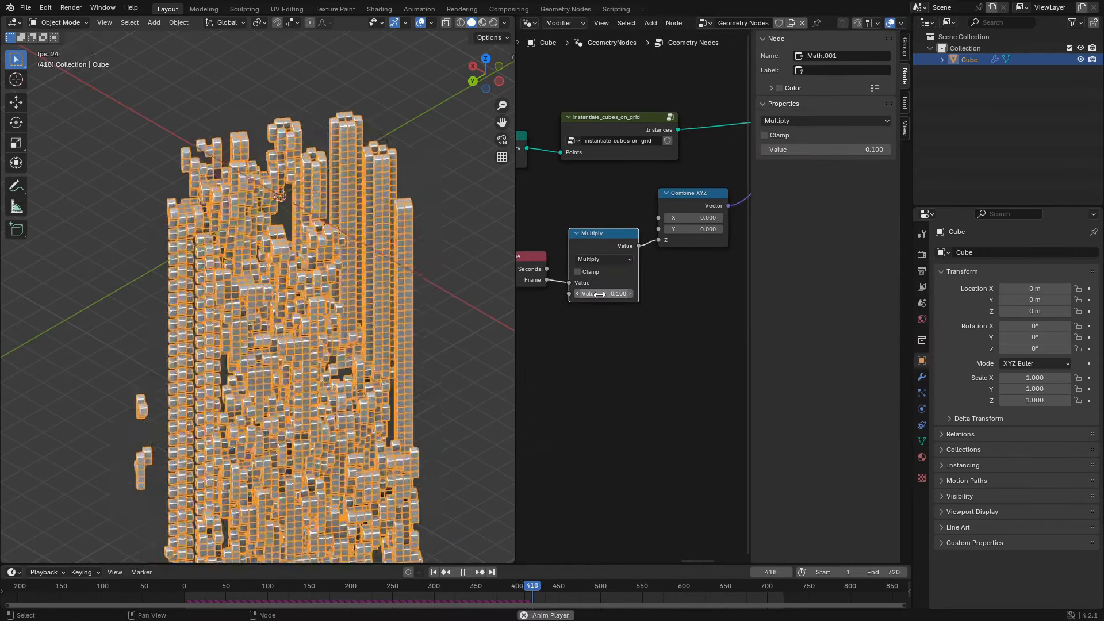
# - Try rotation multipliers of 0.1, 0.02 and 0.01, replaying the animation from its start to judge the speed
pyautogui.write('0.1')
pyautogui.press('Return')
pyautogui.write('0.02')
pyautogui.press('Return')
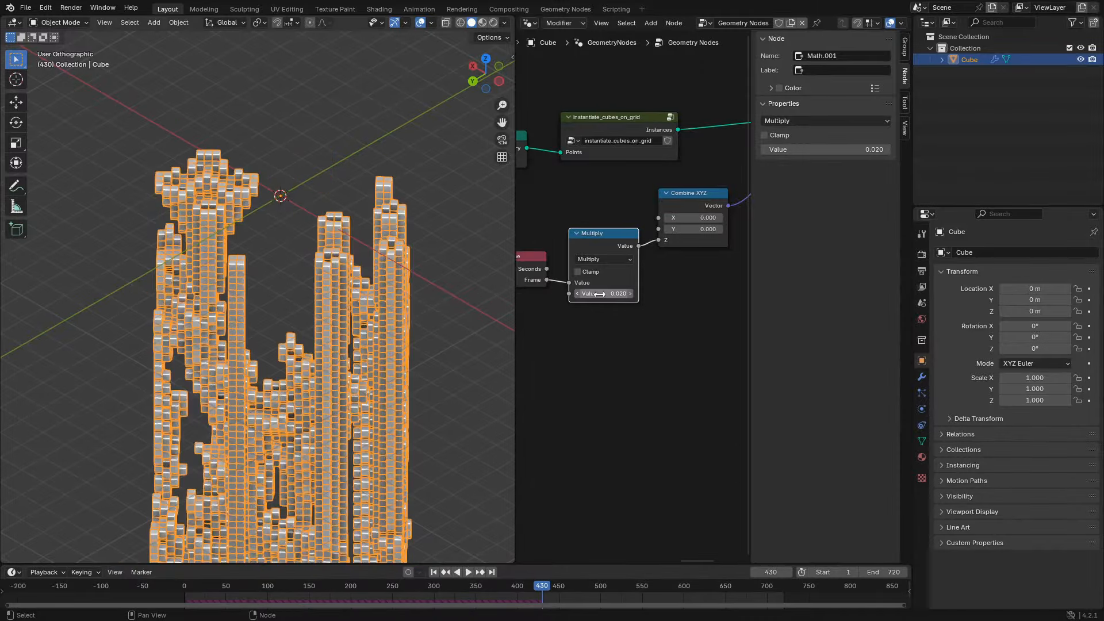
pyautogui.hotkey('shift', 'Left')
pyautogui.press('space')
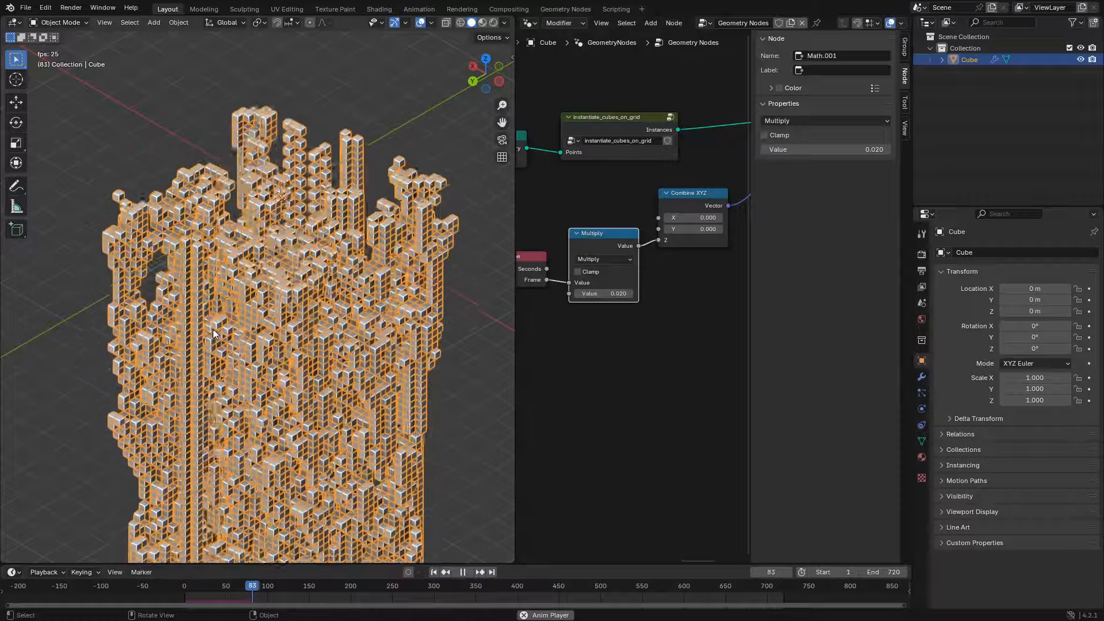
pyautogui.click(603, 294)
pyautogui.write('0.01')
pyautogui.press('Return')
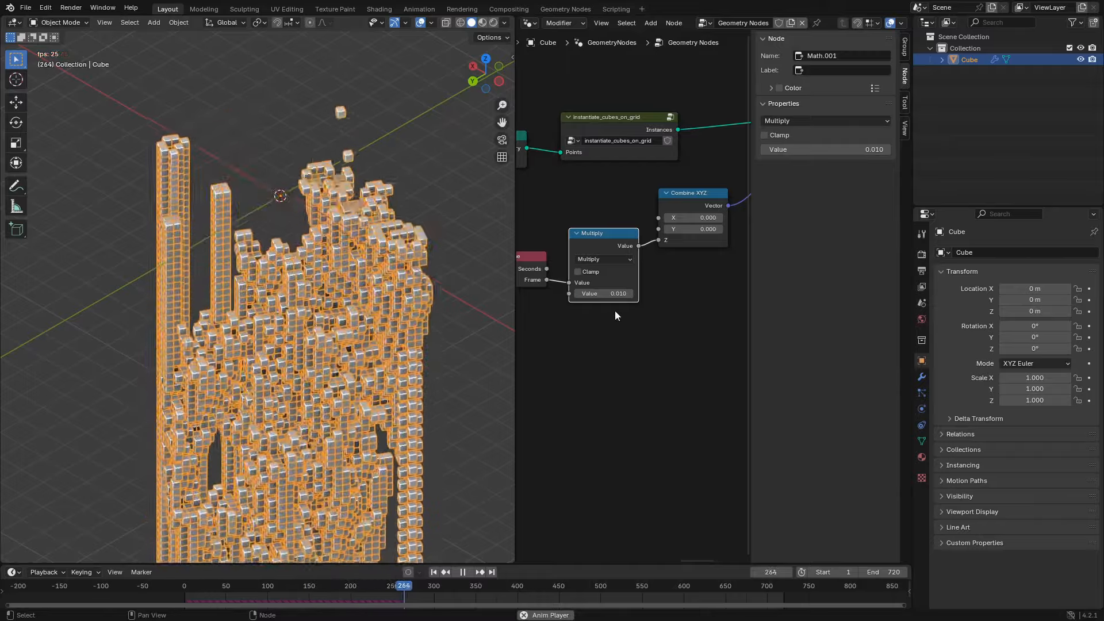
# - Set the rotation's Multiply value to 0.015 and save the file
pyautogui.click(621, 292)
pyautogui.write('0.015')
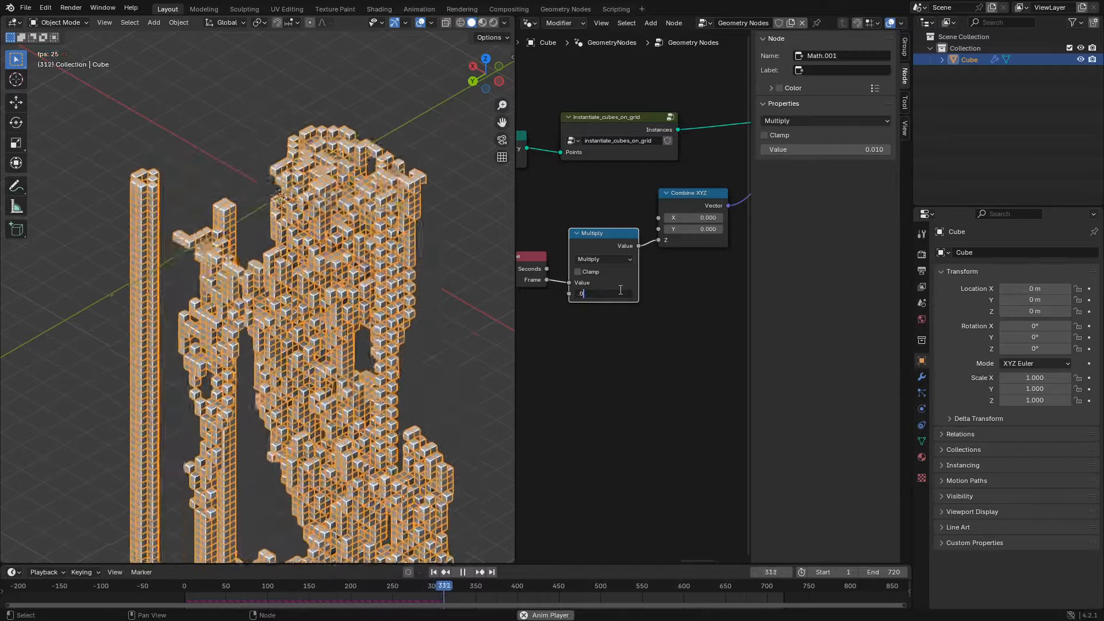
pyautogui.press('Return')
pyautogui.hotkey('ctrl', 's')
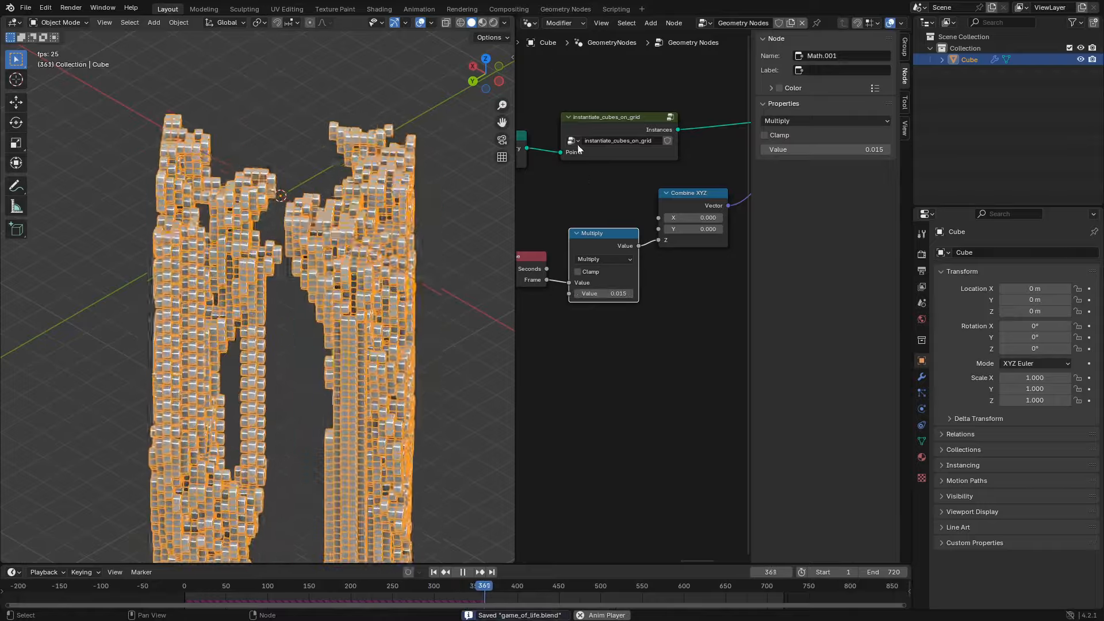
# - Hide the node editor's sidebar and tidy the Combine XYZ and Multiply nodes by moving them slightly
pyautogui.scroll(-2, 730, 273)
pyautogui.press('n')
pyautogui.scroll(1, 717, 291)
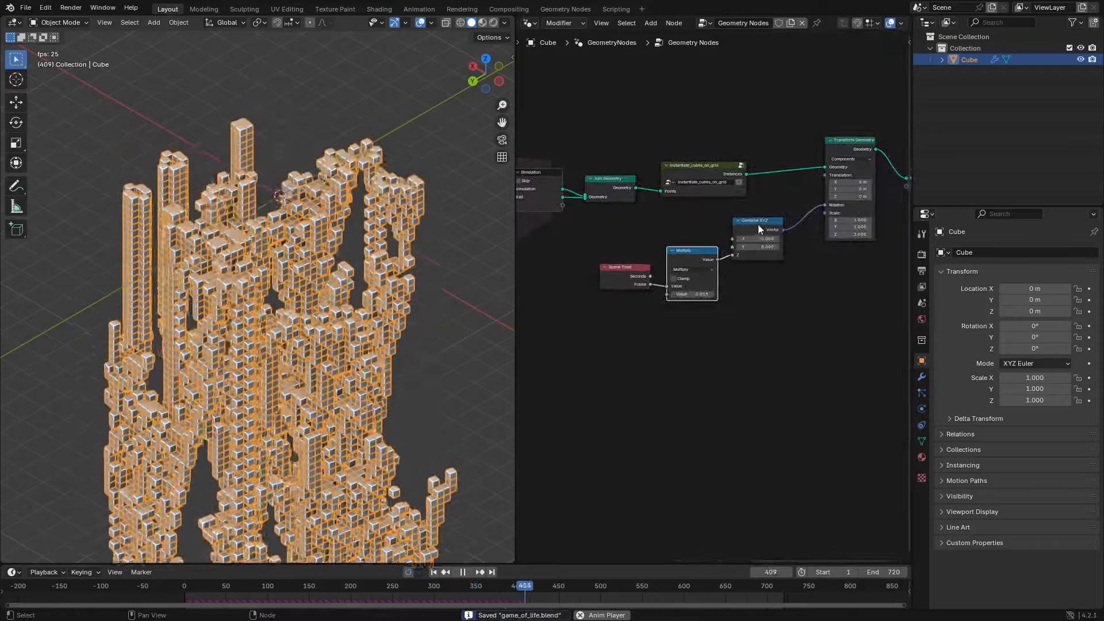
pyautogui.moveTo(758, 223); pyautogui.dragTo(784, 212)
pyautogui.moveTo(702, 252); pyautogui.dragTo(715, 238)
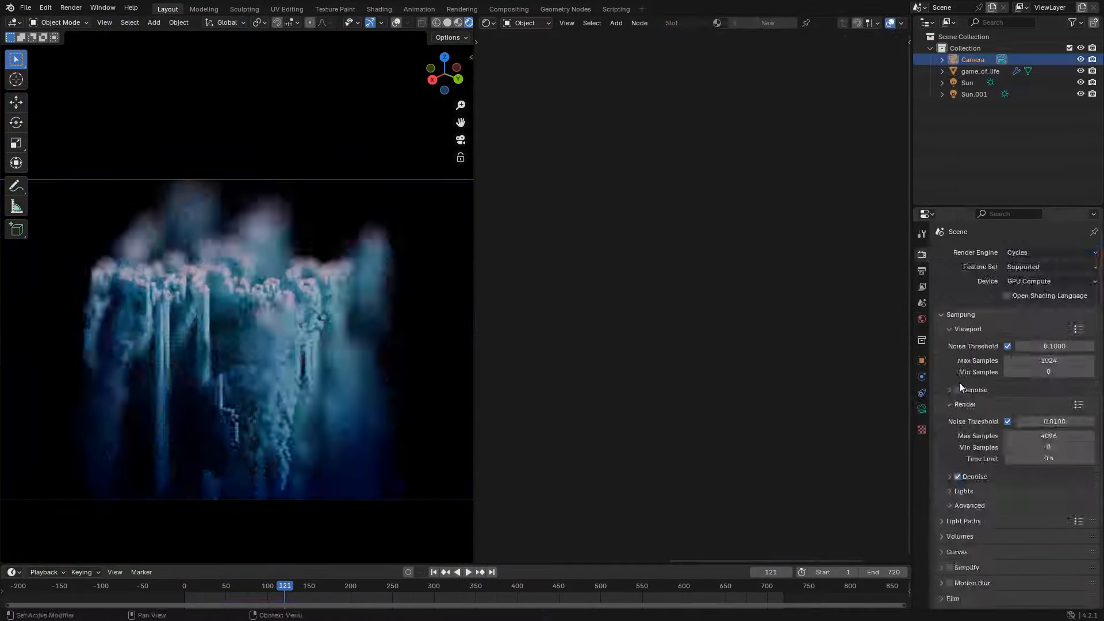
# - Select the scene's Camera object
pyautogui.click(978, 60)
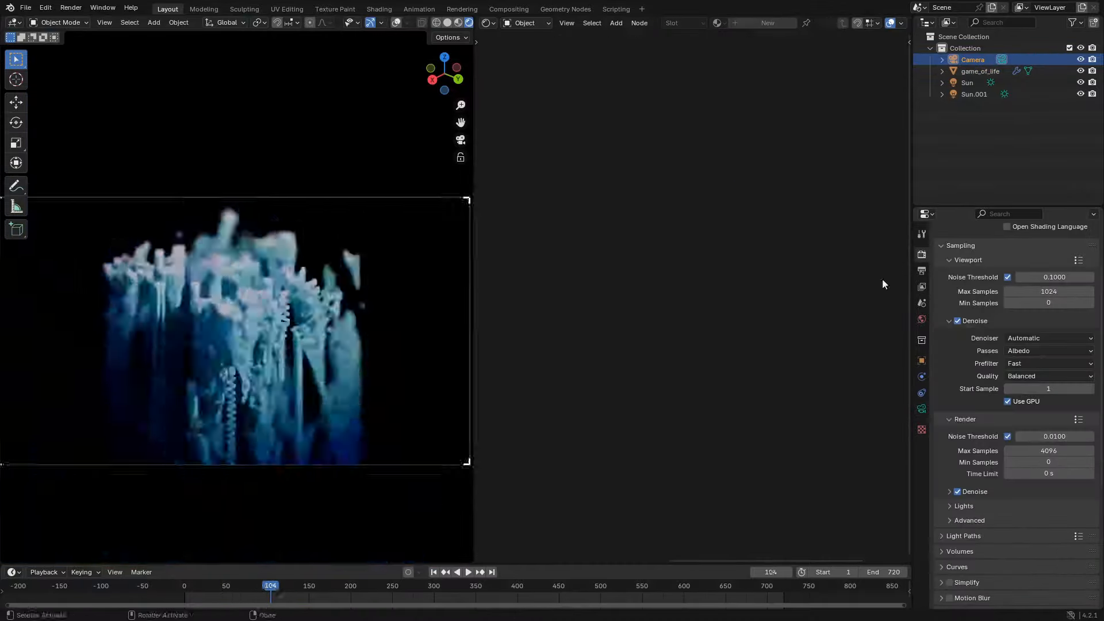